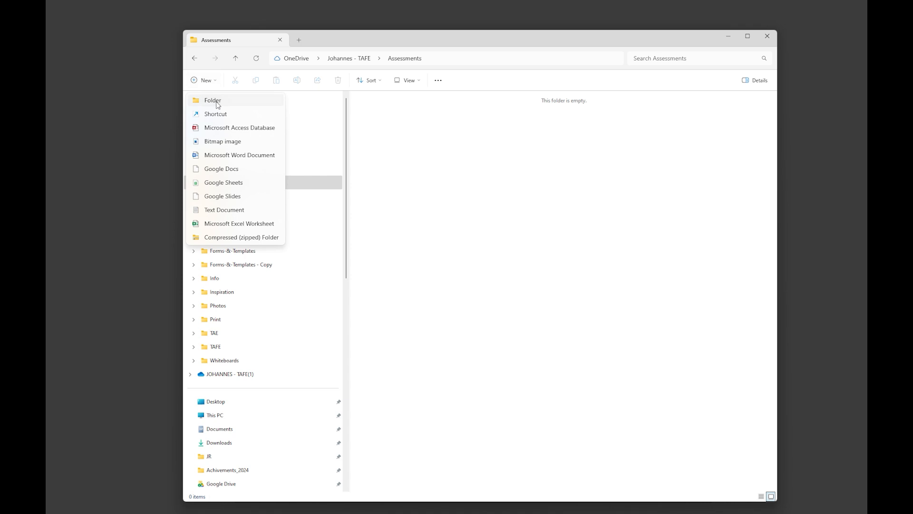
Create a folder named AT3-Artist-Portrait inside Assessments and open it
text(AT3-Artist-Portrait)
key(Return)
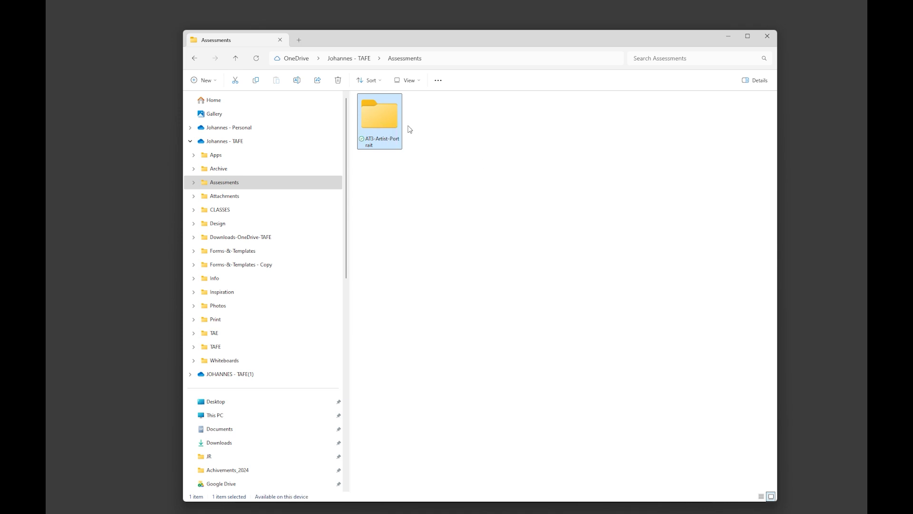
double_click(383, 119)
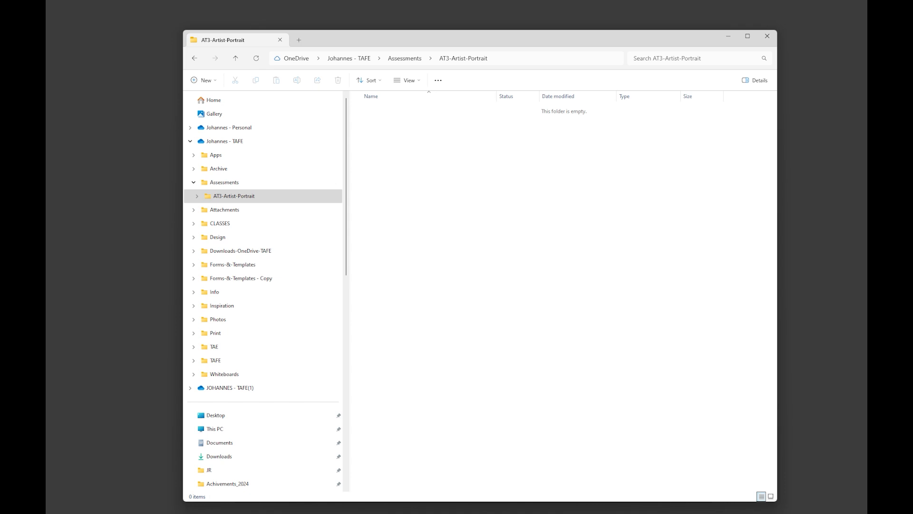
Move the Canon-100 folder, the two Photo Cluster documents and the Session 08 notes PDF into AT3-Artist-Portrait, skipping and retrying the file in use
drag(791, 157, 524, 213)
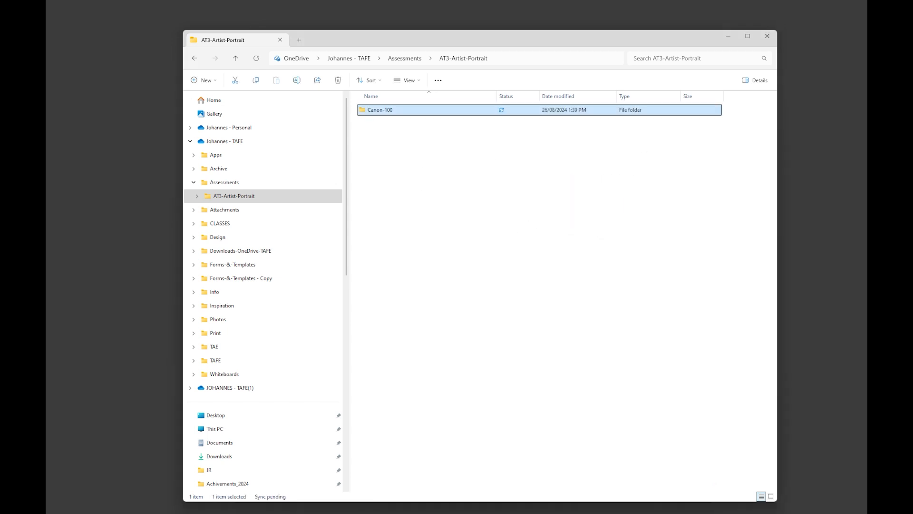
drag(714, 298, 538, 285)
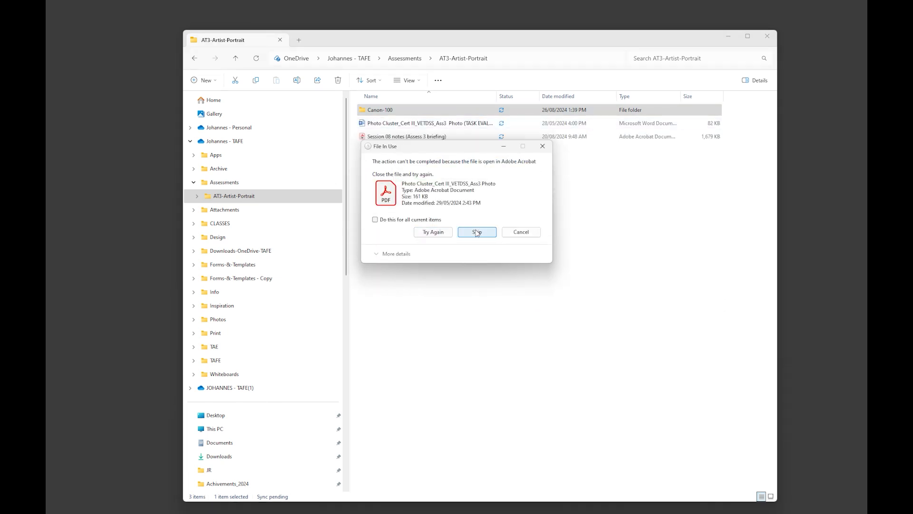
click(476, 232)
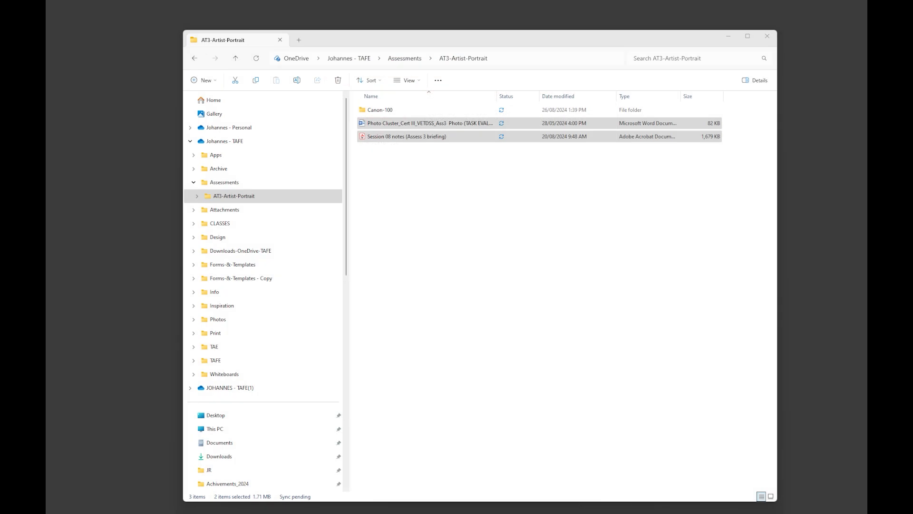
drag(775, 266, 629, 278)
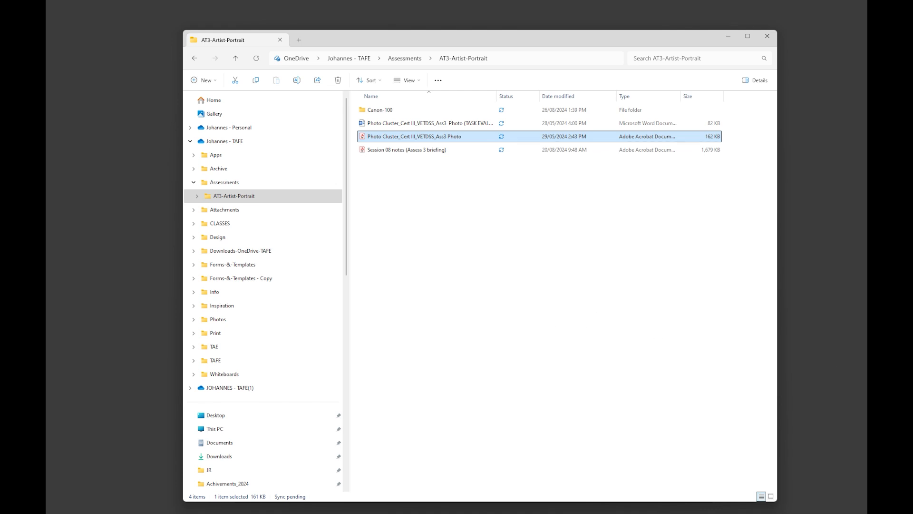
click(523, 236)
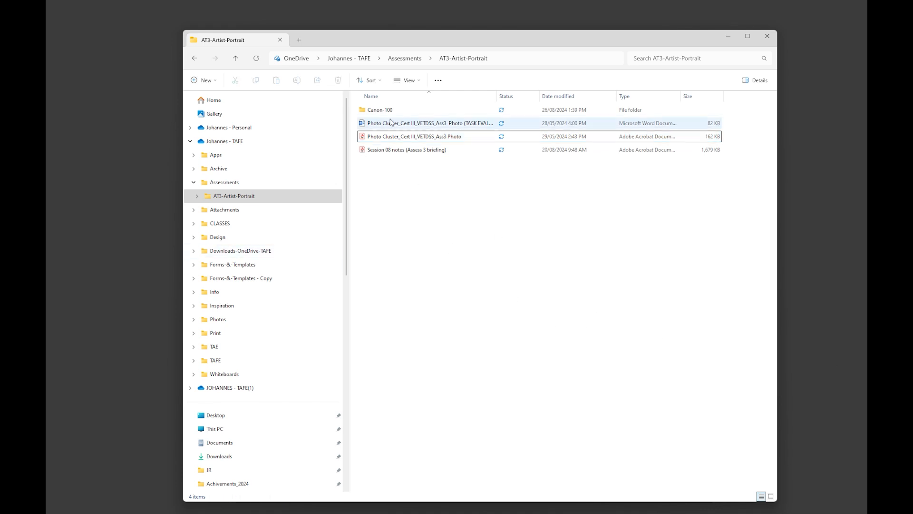
Check inside the Canon-100 folder and rename it as AT3-Artist-Portrait-Photos
double_click(375, 112)
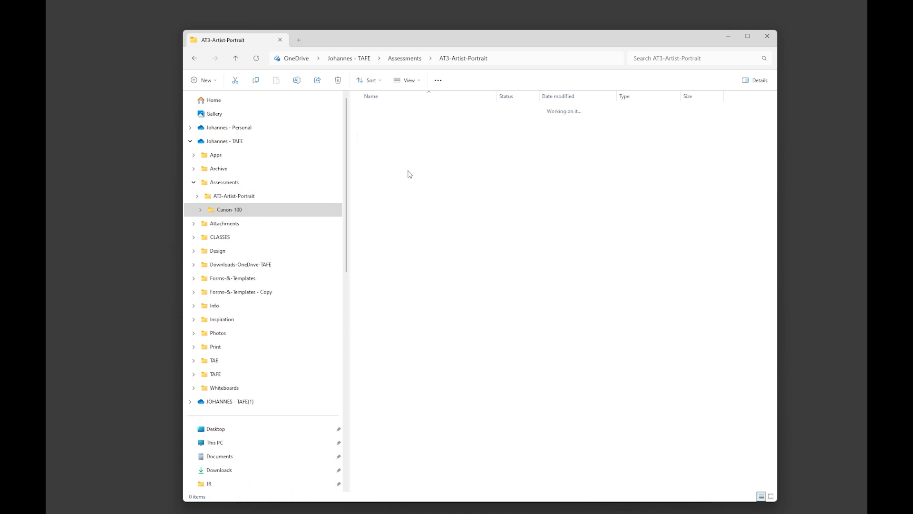
key(alt+Left)
click(393, 110)
text(AT3-Artist-Portrait-Photos)
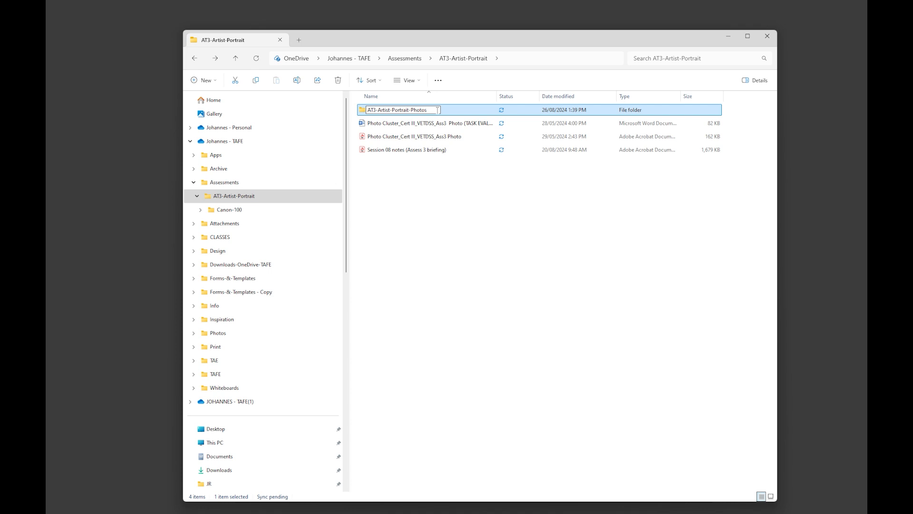
click(443, 205)
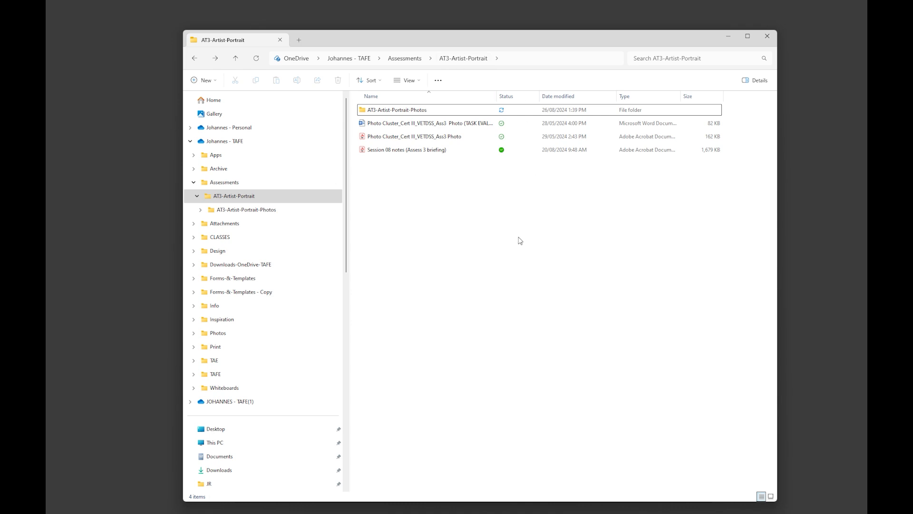
Open the photo _MG_5600 from the AT3-Artist-Portrait-Photos folder with Adobe Bridge 2024, just once, and minimize the Word document in front
click(404, 112)
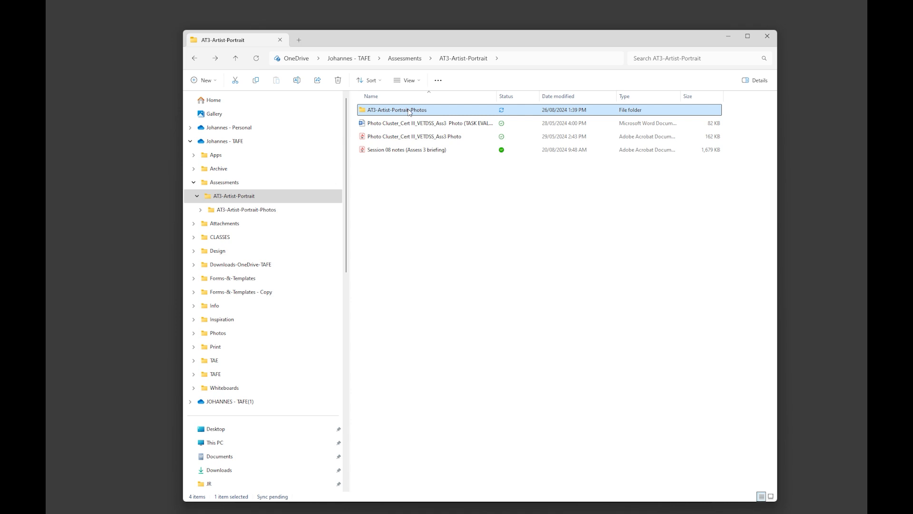
double_click(405, 110)
right_click(381, 117)
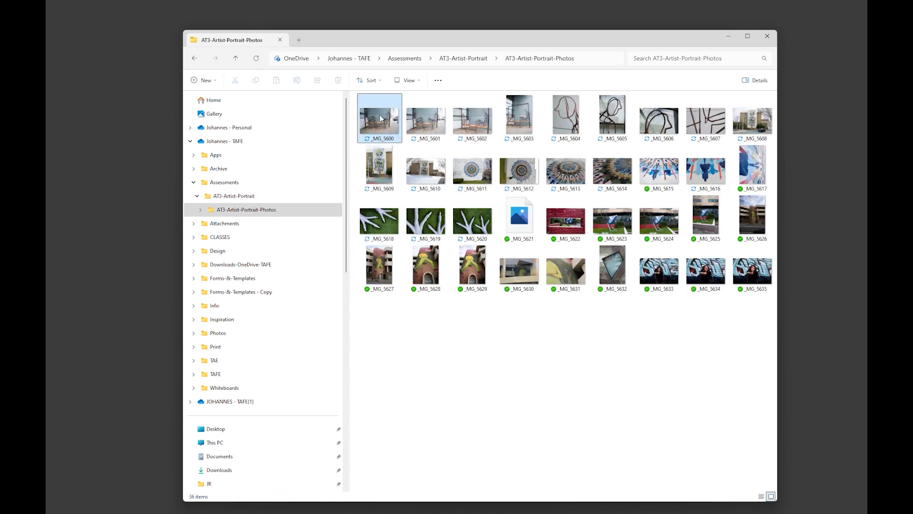
mouse_move(439, 158)
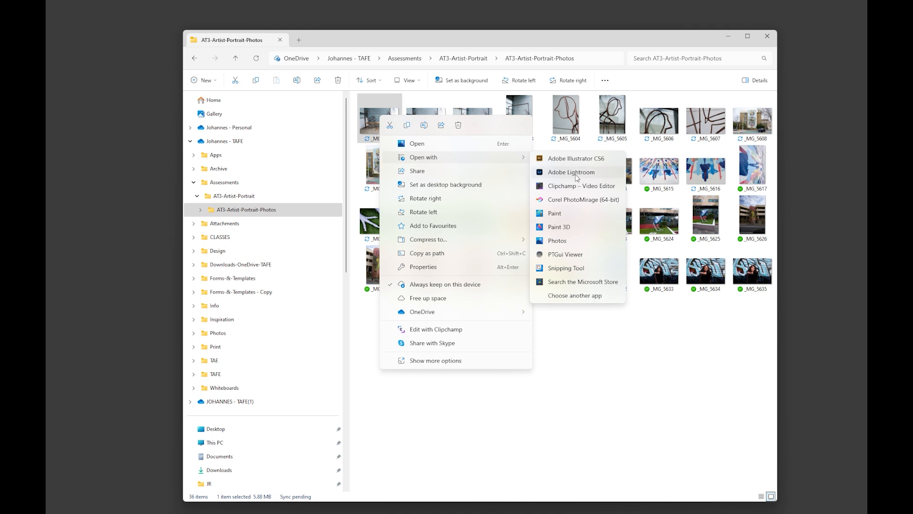
click(572, 296)
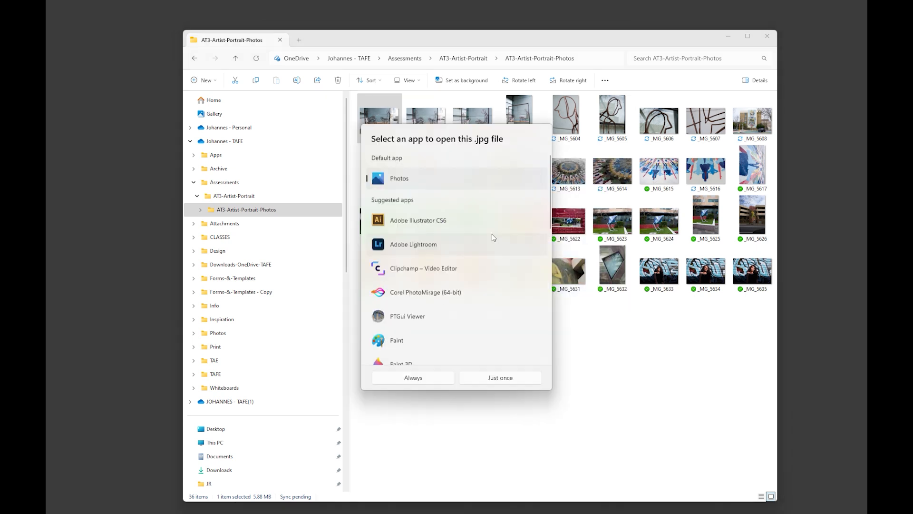
scroll(430, 251, down, 5)
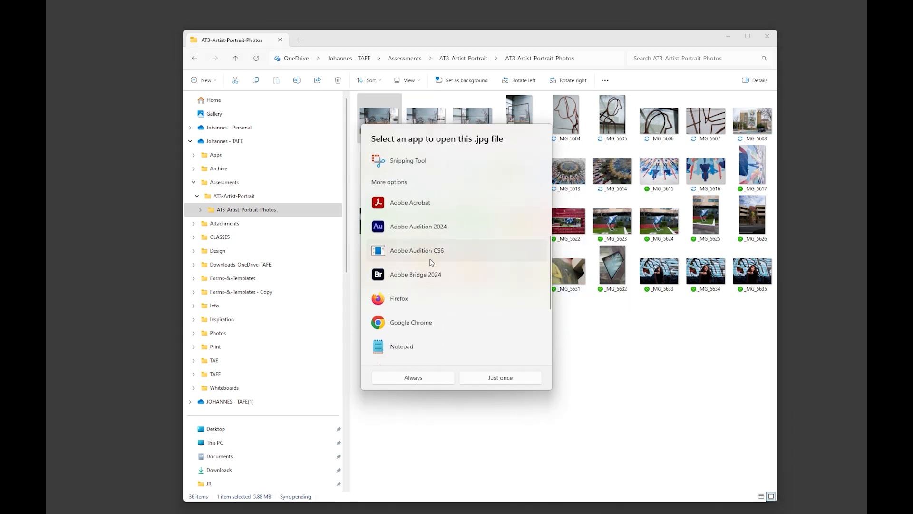
click(497, 378)
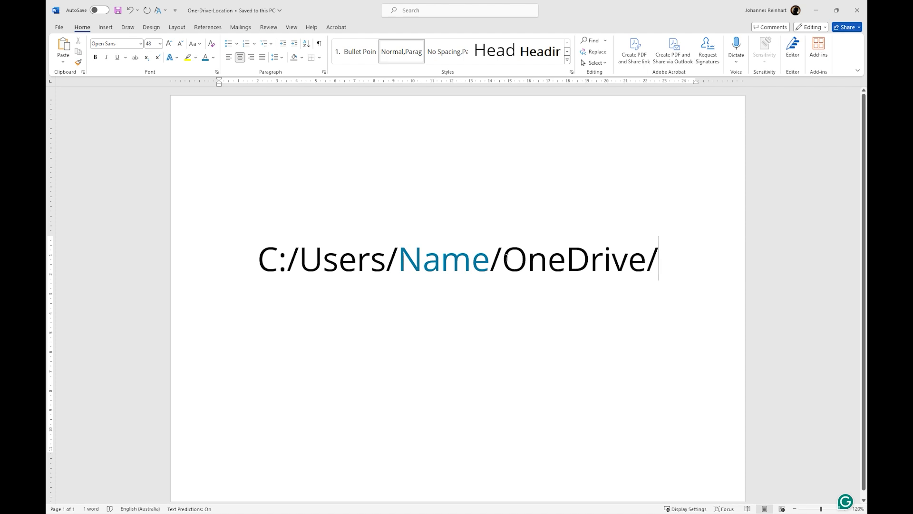
click(816, 10)
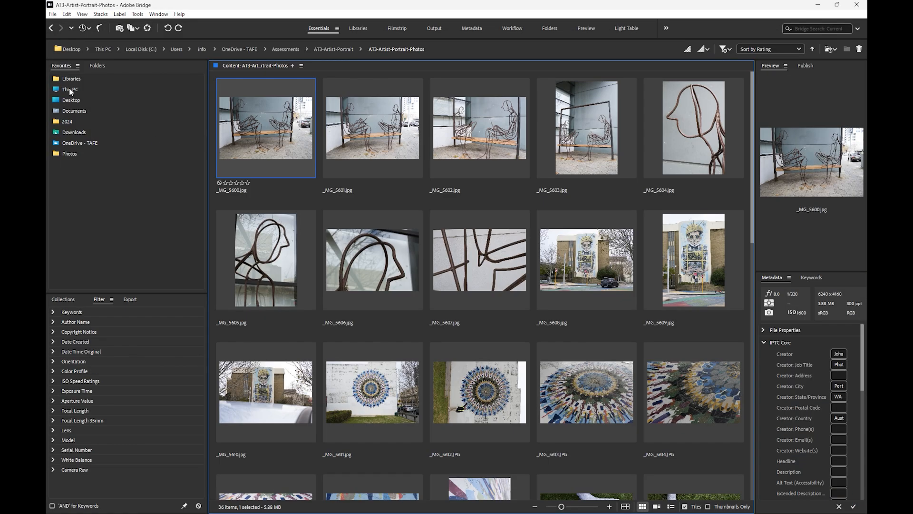
Check the folder tree, add the AT3-Artist-Portrait folder from Assessments to the favorites, and open it from there
click(97, 66)
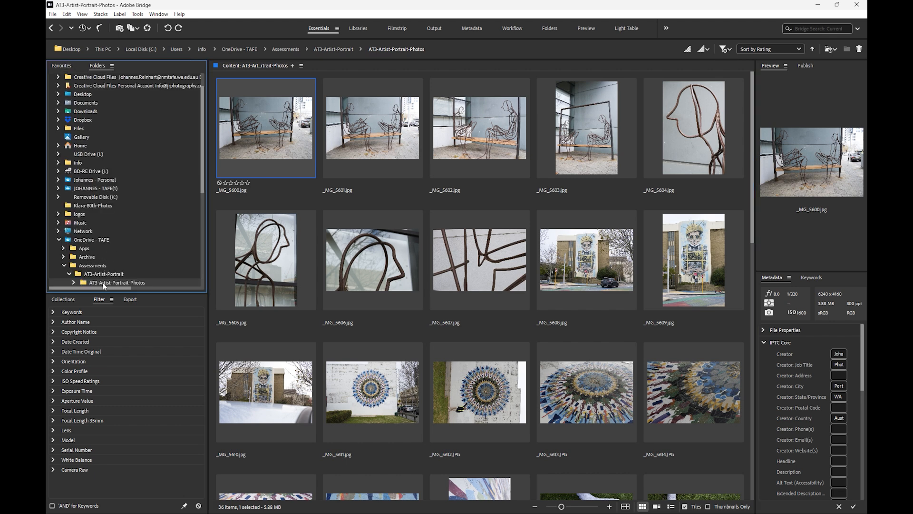
click(61, 67)
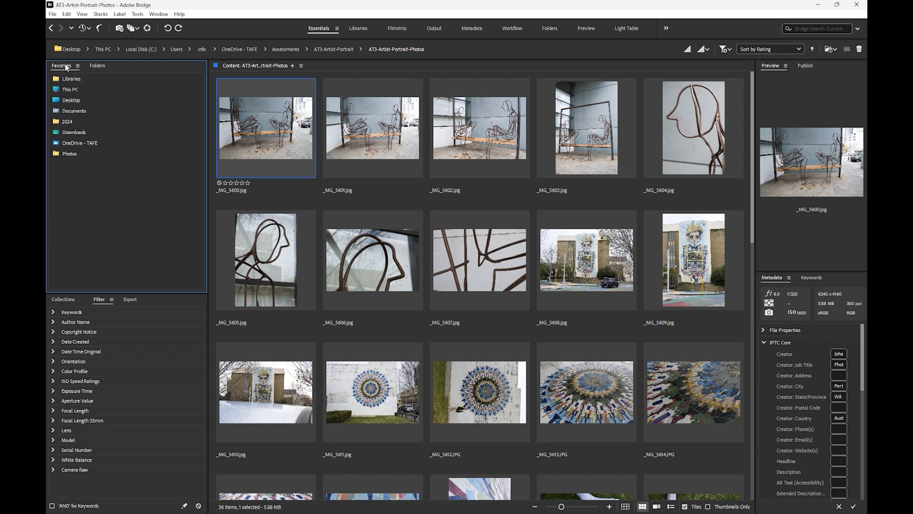
click(286, 49)
drag(269, 127, 126, 183)
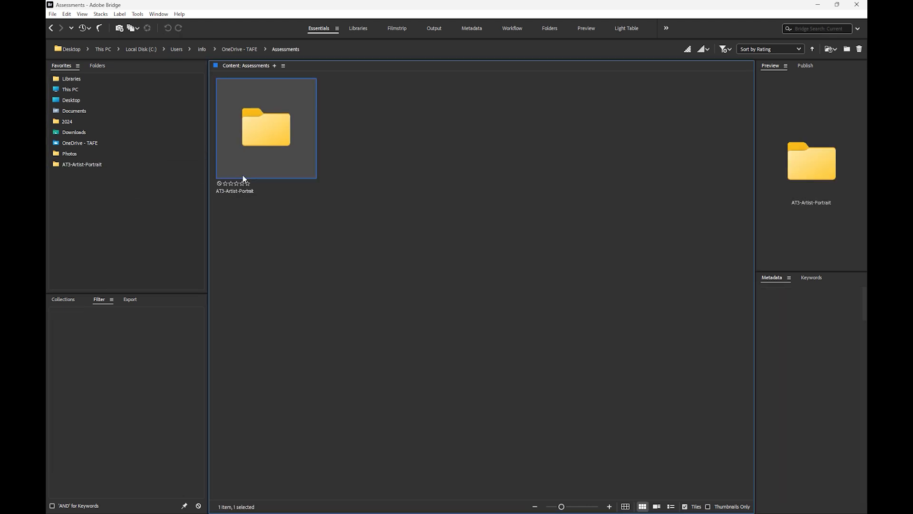
click(88, 164)
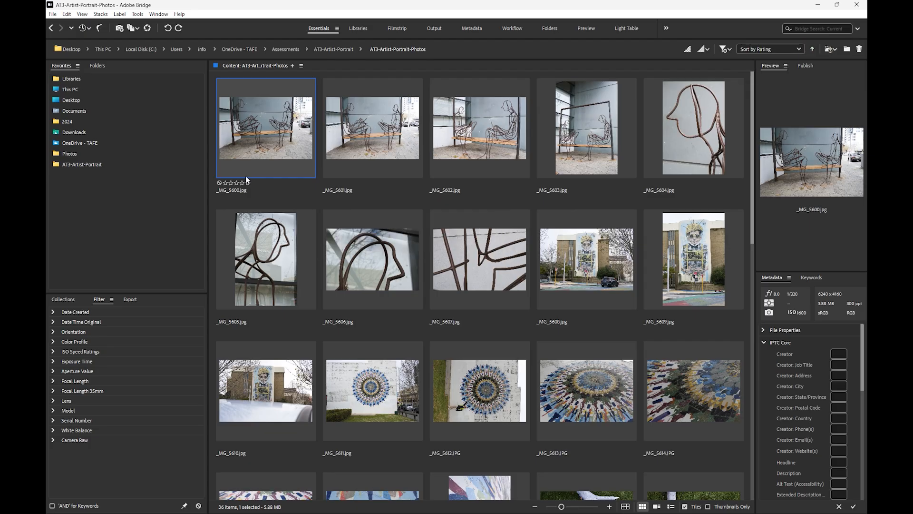
Switch to the Metadata workspace and open the IPTC Creator field of _MG_5603.jpg for editing
click(472, 28)
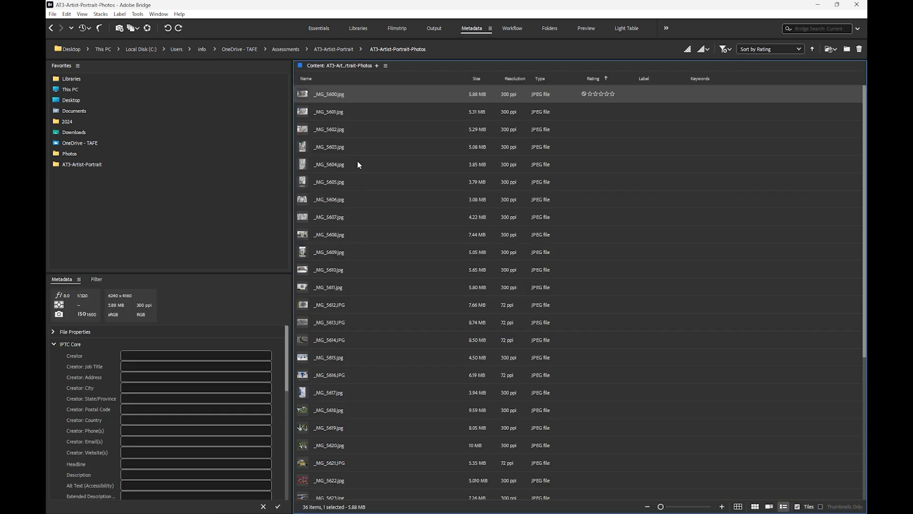
click(352, 148)
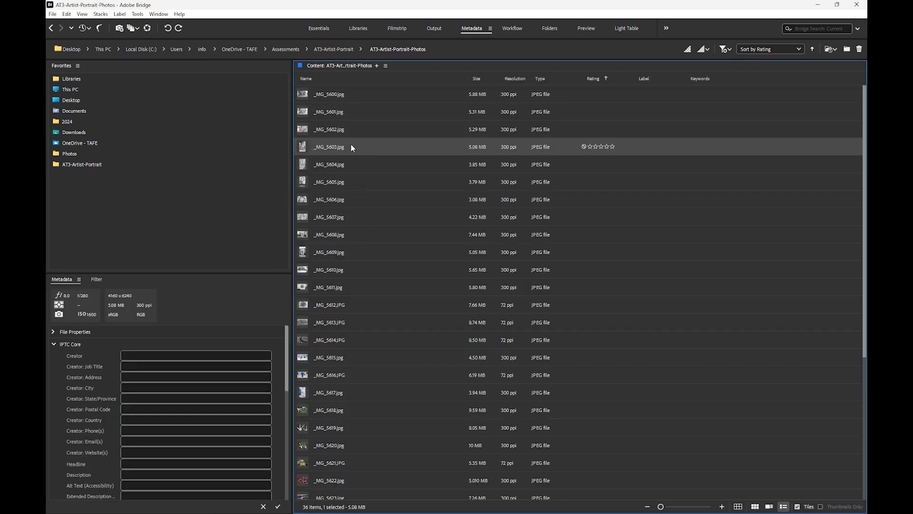
click(134, 354)
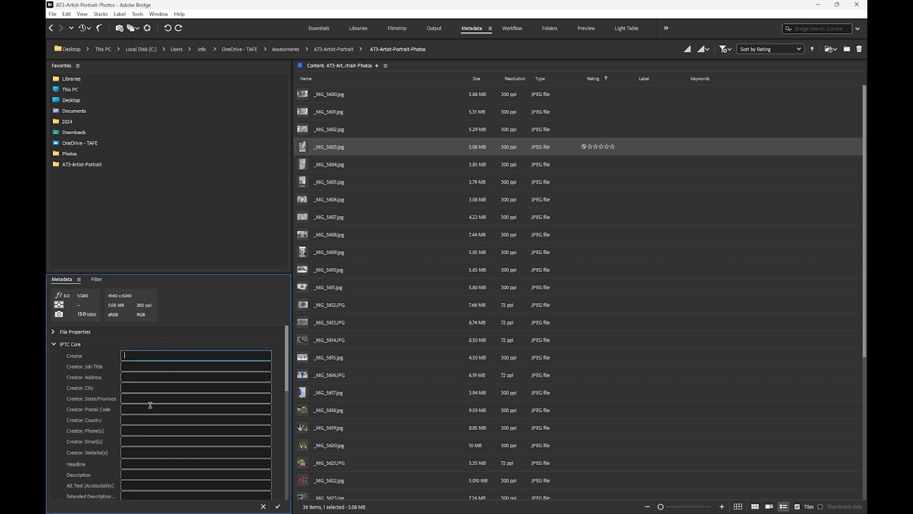
Start a new metadata template with the creator's full name, city Perth, state WA and country Australia
click(138, 13)
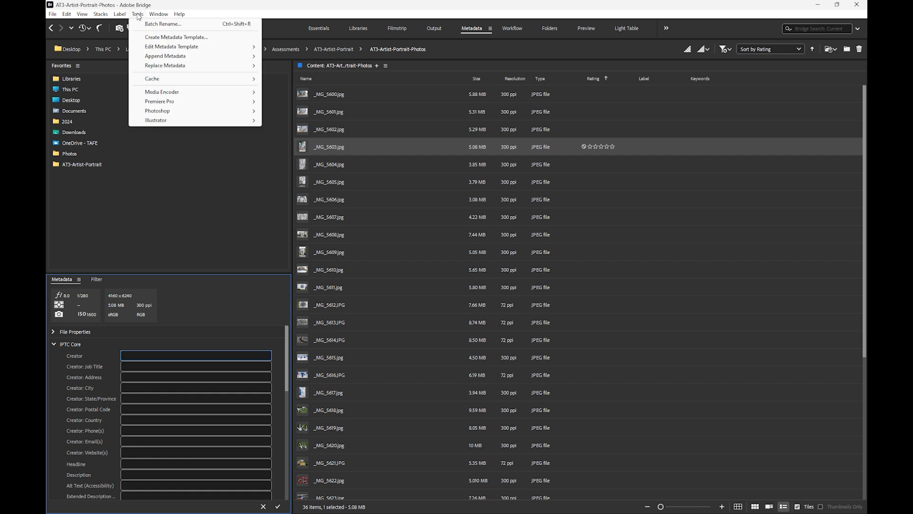
click(167, 37)
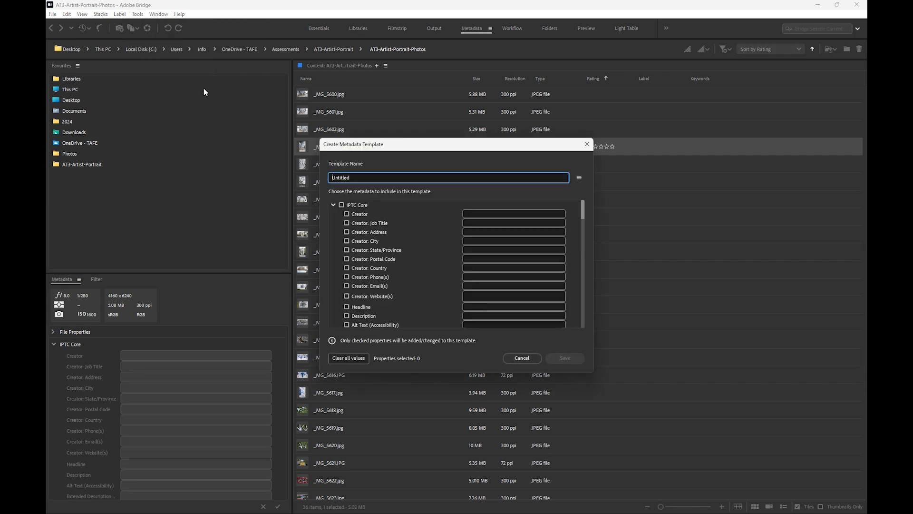
click(507, 215)
text(Johan)
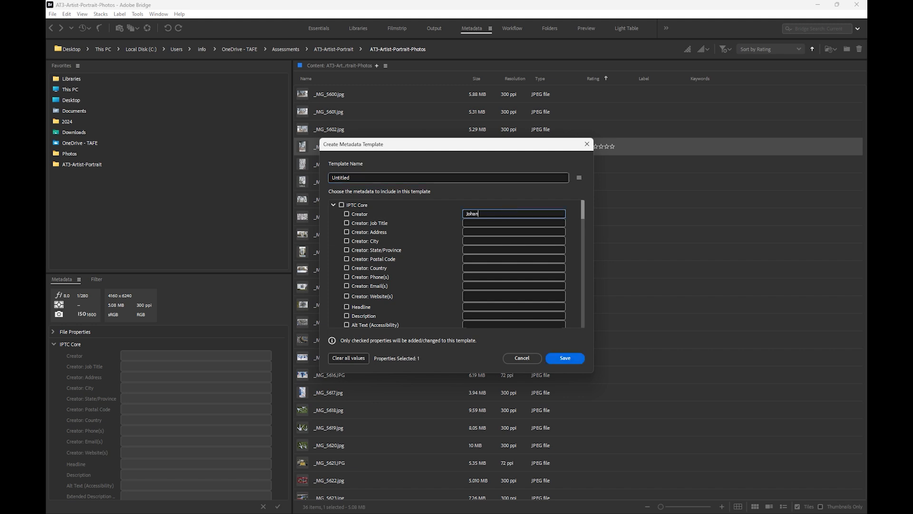
text(nes Reinhart)
click(480, 240)
text(Perth)
click(475, 268)
text(Australia)
click(481, 250)
text(WA)
Set the template's copyright status to Copyrighted, the copyright notice to the creator's full name, and rights usage terms to "All rights reserved"
drag(580, 204, 578, 244)
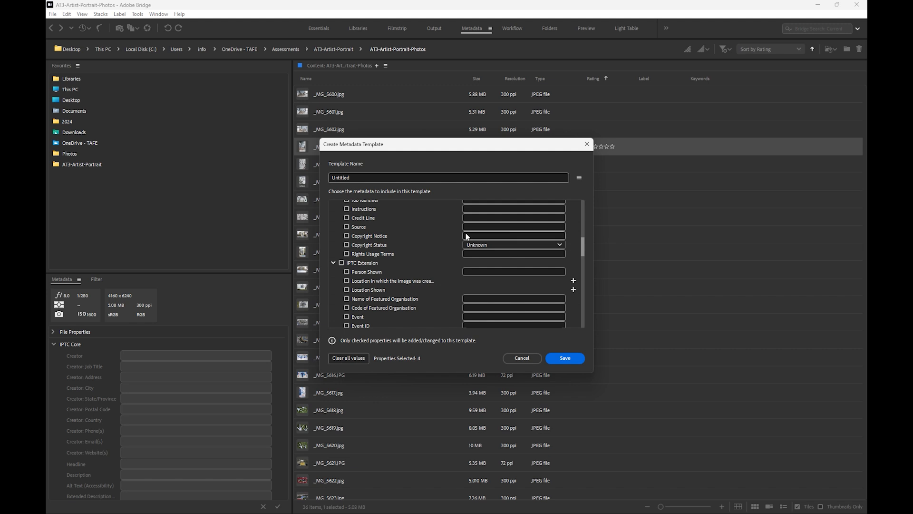
click(534, 243)
click(501, 269)
text(Johannes Reinhart)
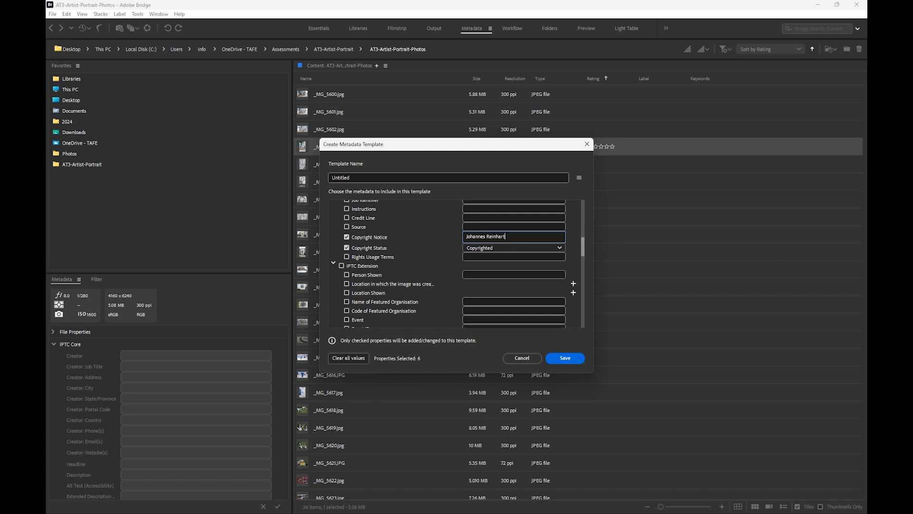
click(485, 256)
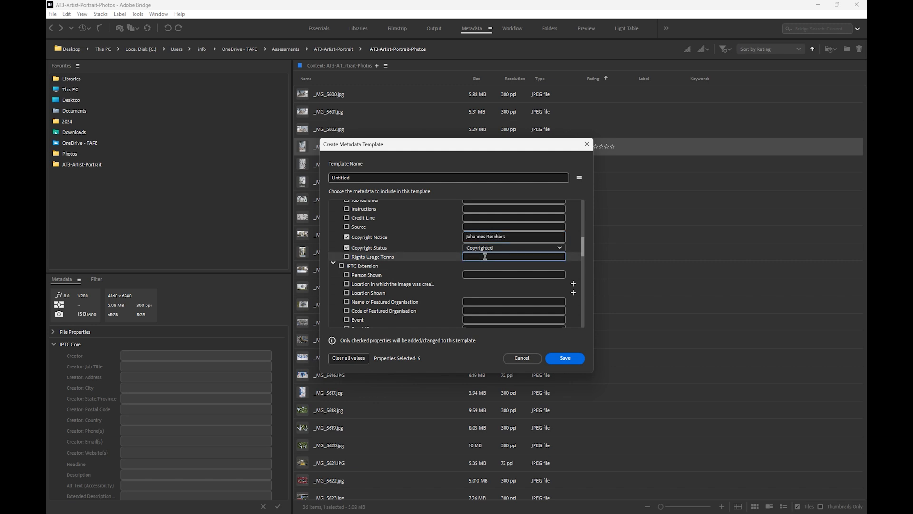
text(All rights reserved)
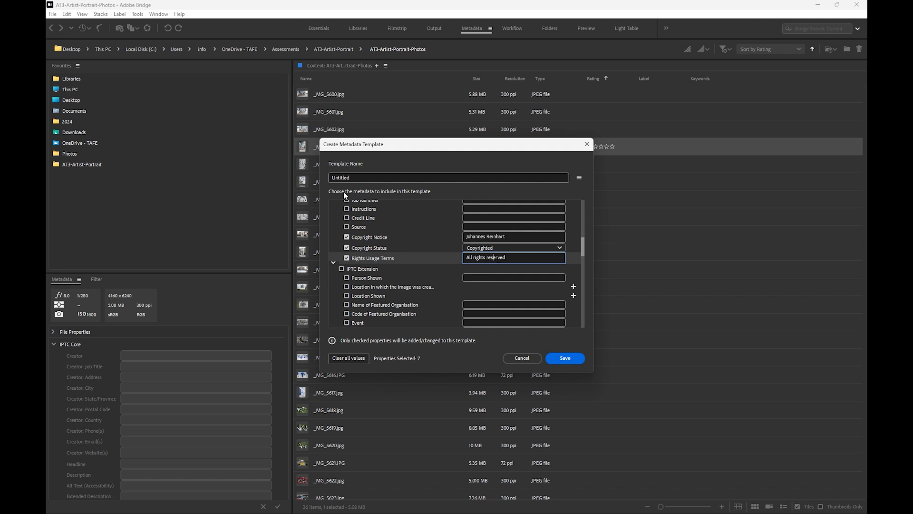
Replace the Untitled template name with one beginning "JR-" and save the metadata template
drag(391, 180, 295, 176)
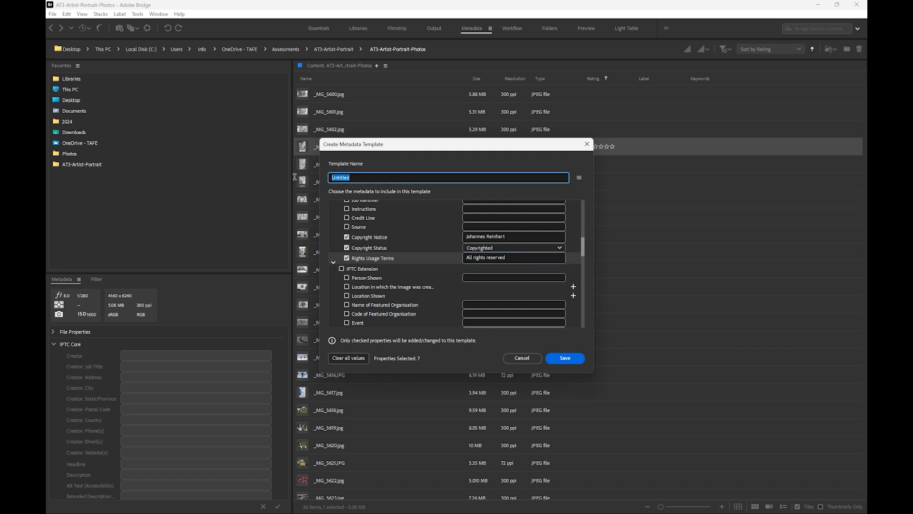
text(JR-)
click(562, 358)
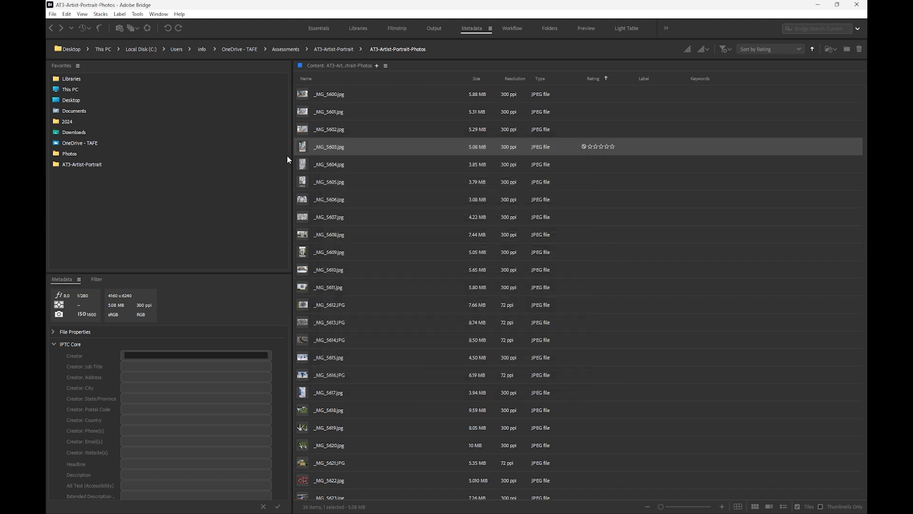
Replace the metadata of all photos in the folder with the JR-1 template and check the IPTC Core and copyright fields
click(367, 133)
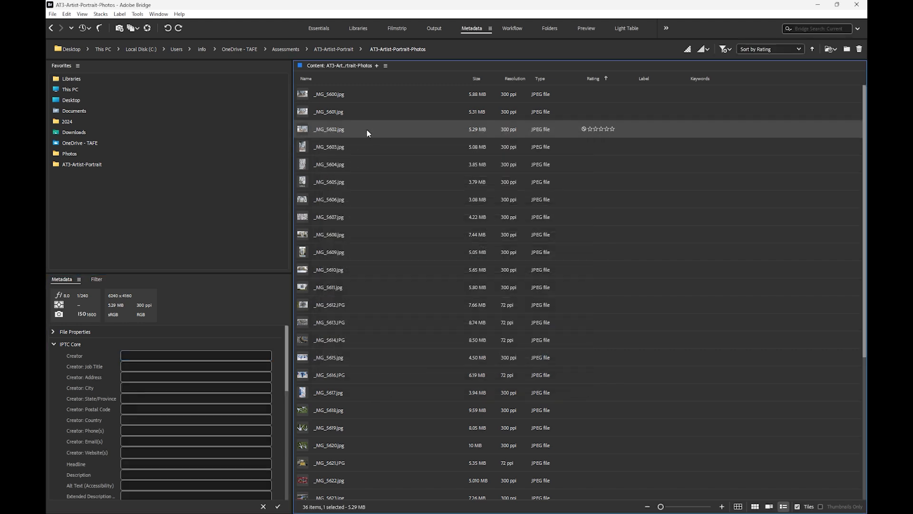
click(67, 14)
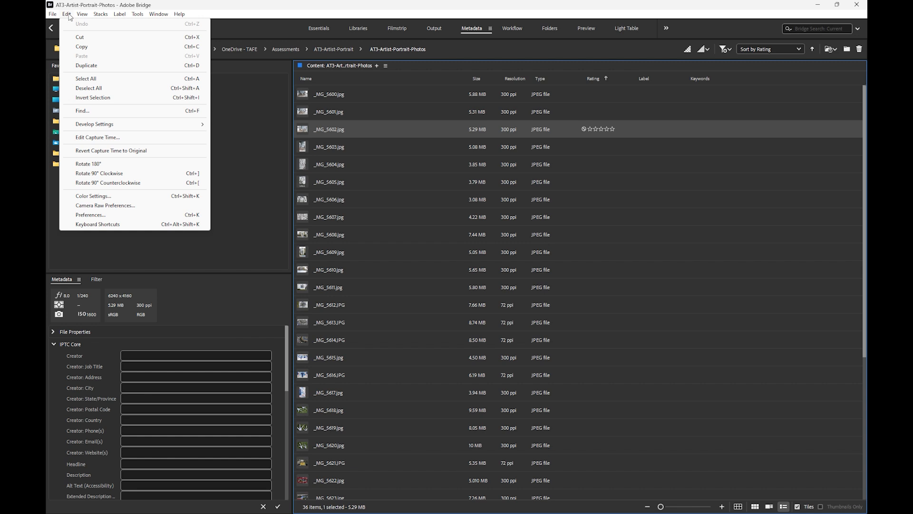
click(155, 79)
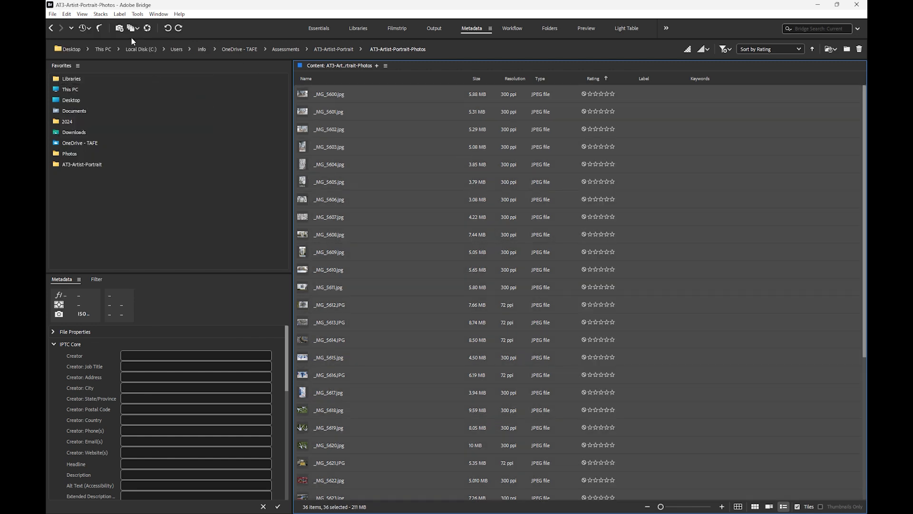
click(137, 14)
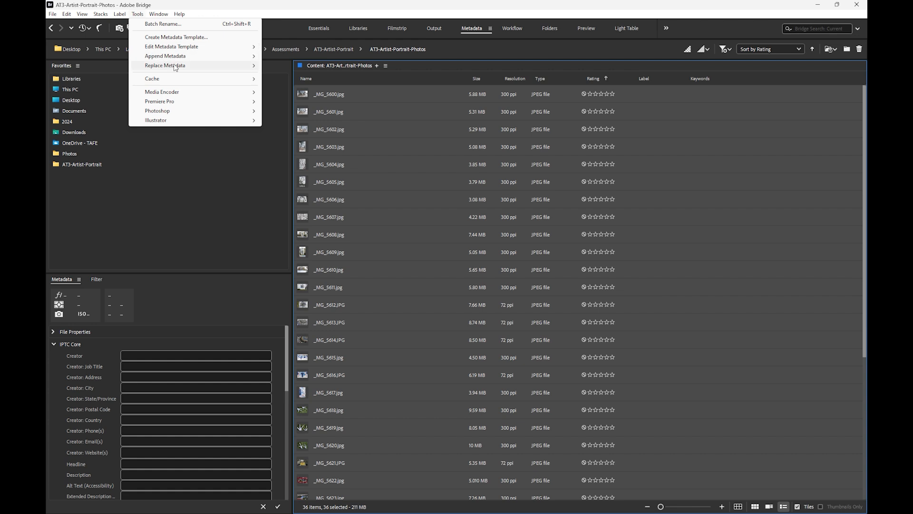
mouse_move(247, 65)
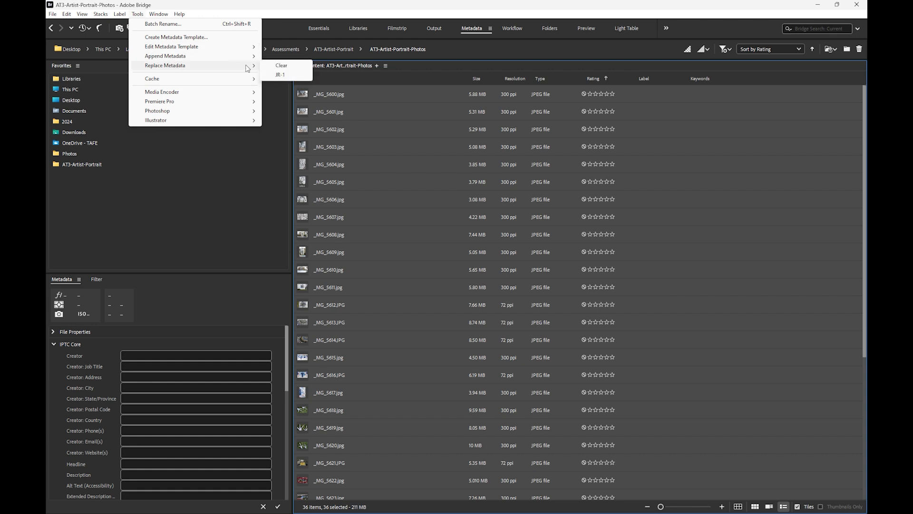
click(281, 75)
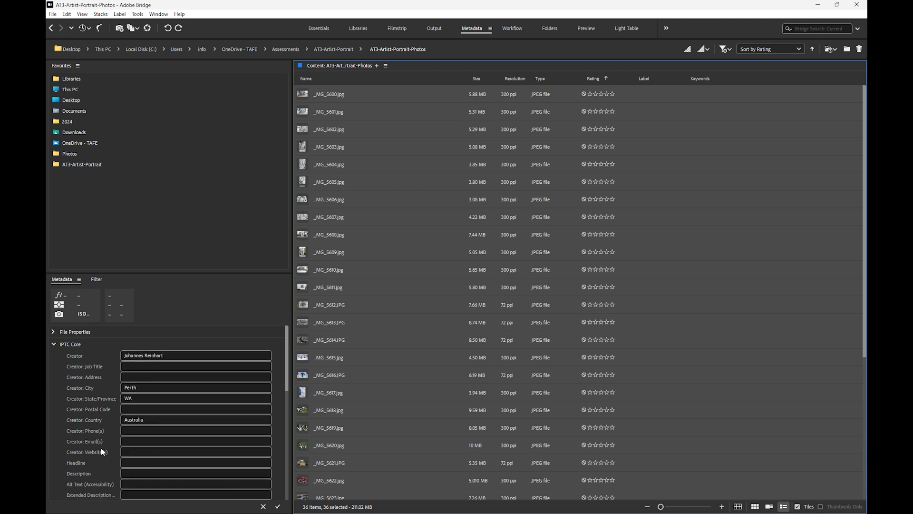
scroll(147, 449, down, 10)
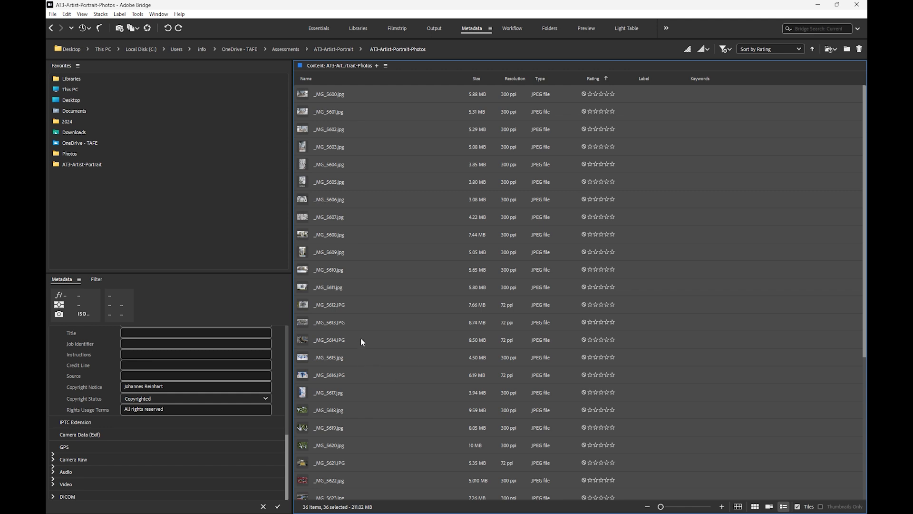
Append the JR-1 template's metadata to the photos _MG_5606.jpg through _MG_5611.jpg
click(361, 183)
click(361, 289)
key(Caps_Lock)
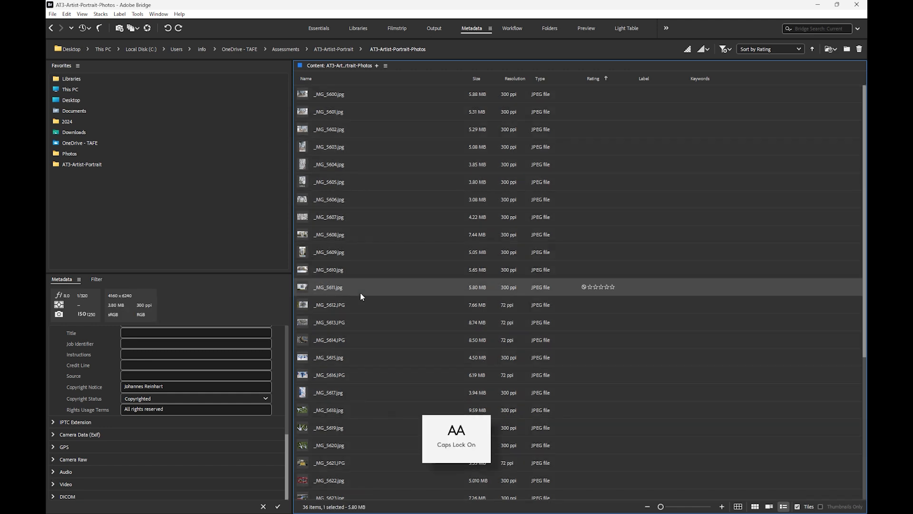
click(345, 200)
shift+click(347, 288)
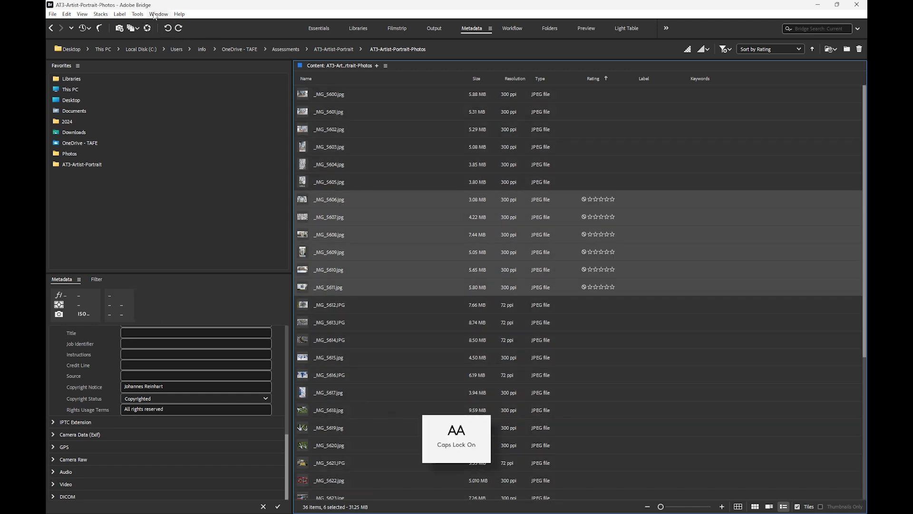
click(138, 15)
mouse_move(167, 59)
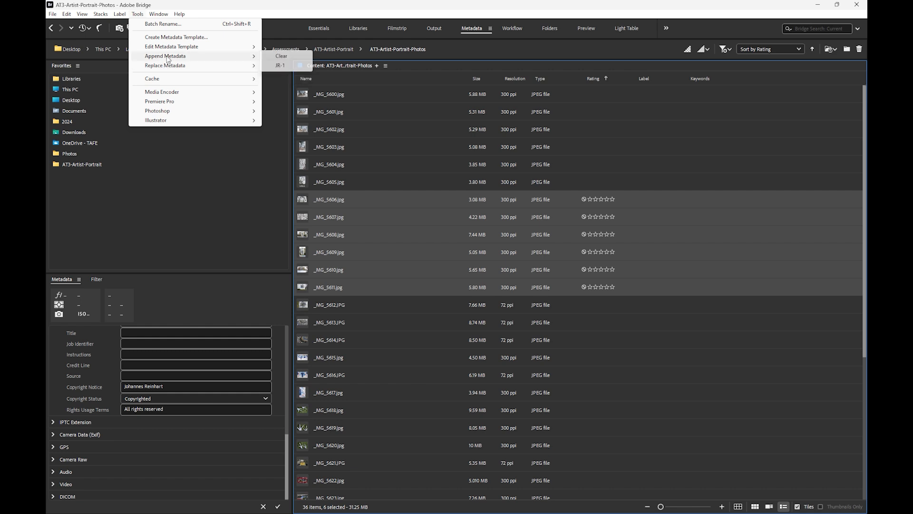
click(281, 66)
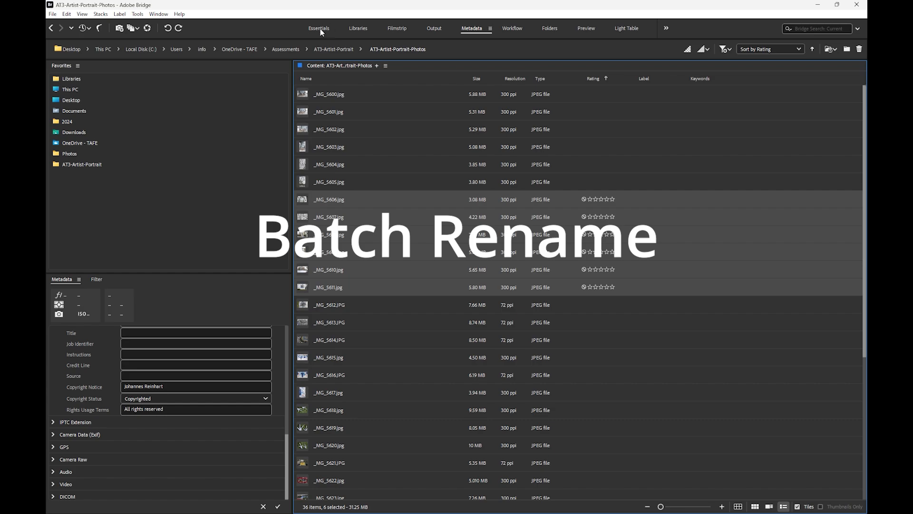
Switch to the Essentials workspace and start a Batch Rename of all photos in the folder
click(320, 28)
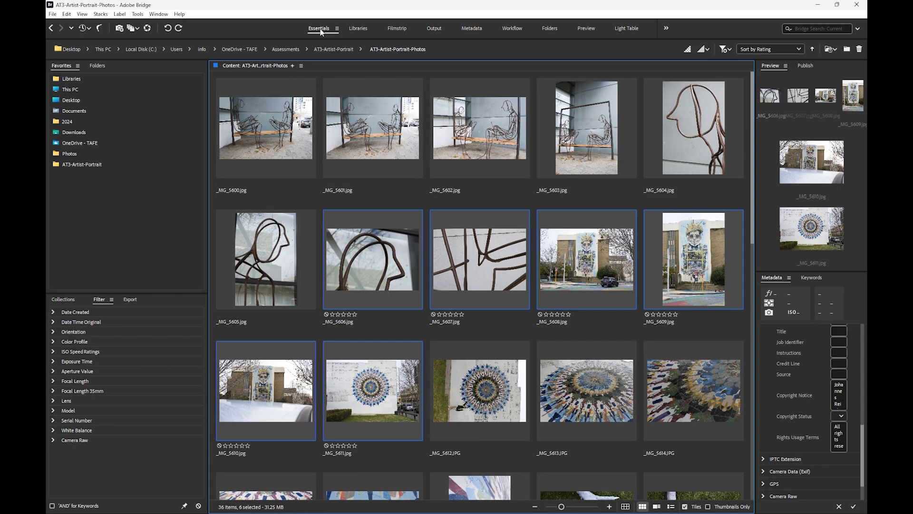
click(276, 125)
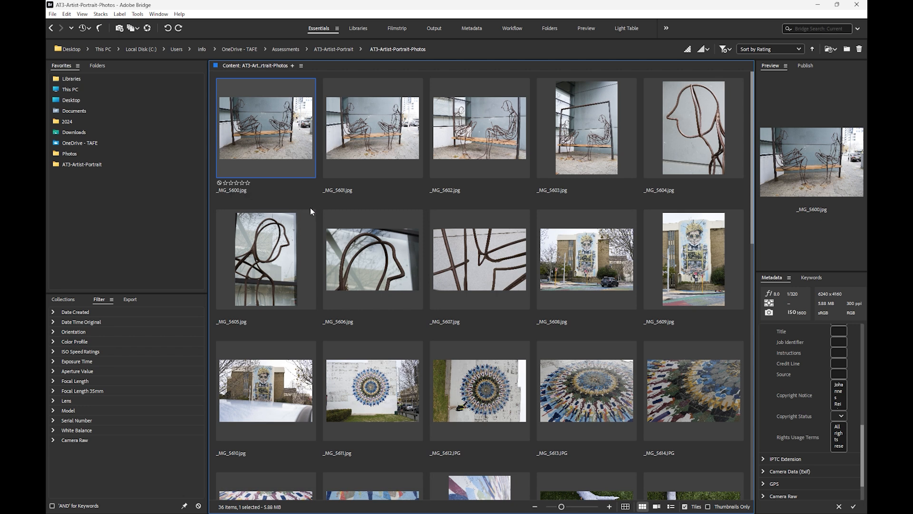
click(67, 14)
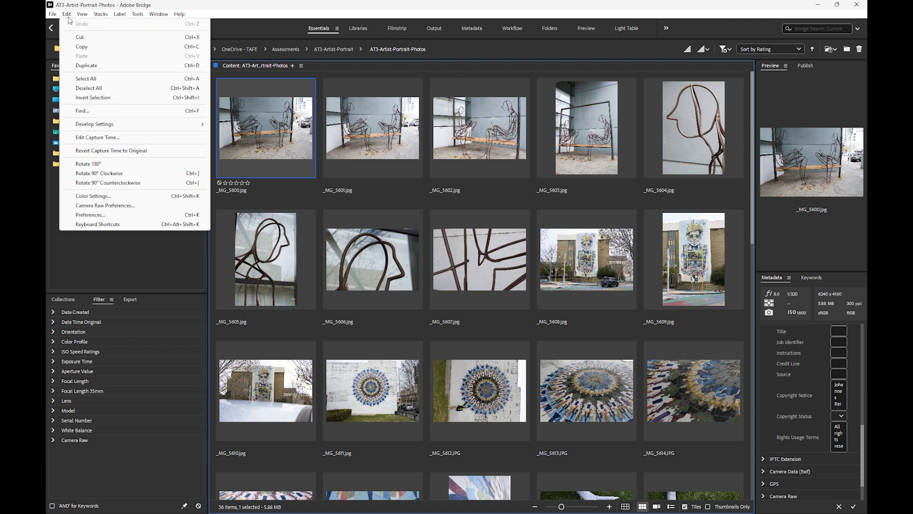
click(86, 79)
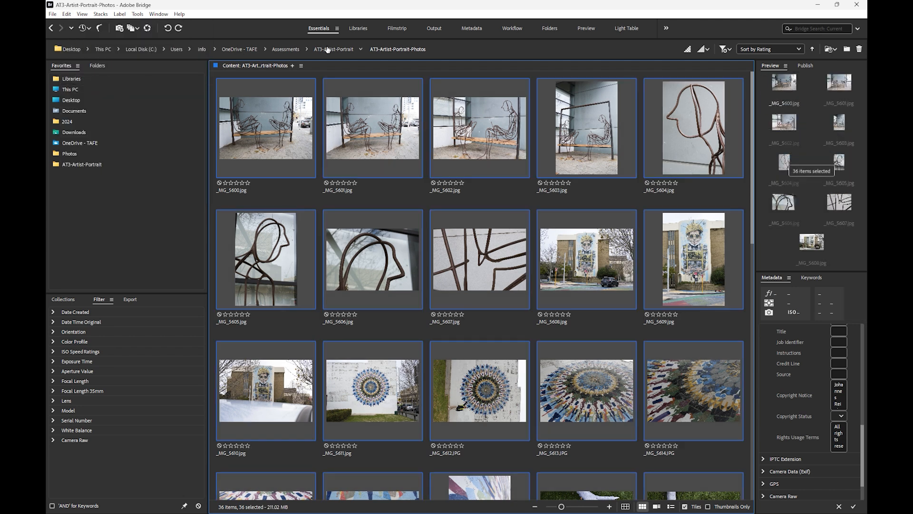
click(137, 15)
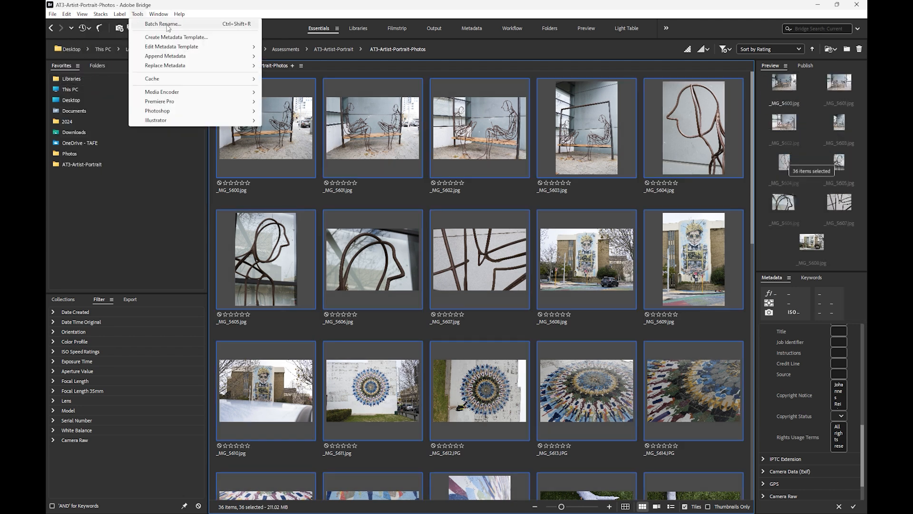
click(189, 26)
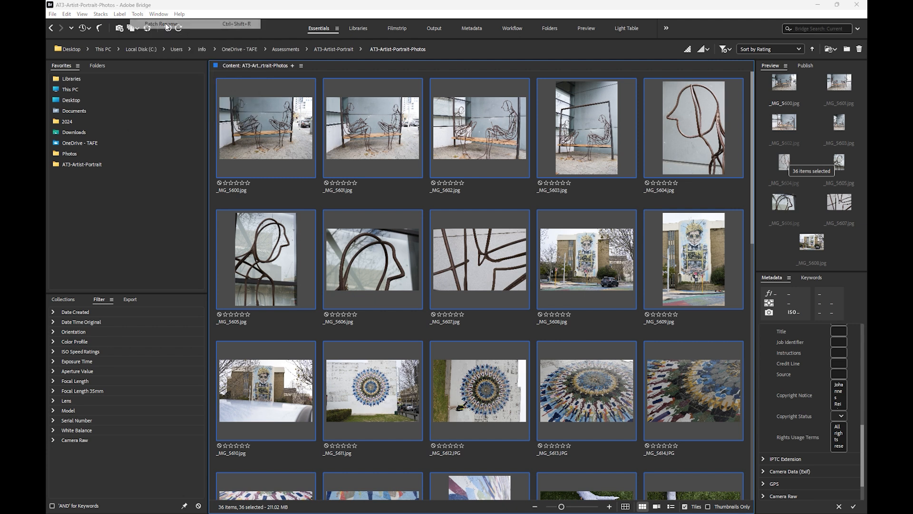
Load the Default rename preset and replace its leading text with "AT3-ArtistPortrait-2024_"
click(459, 153)
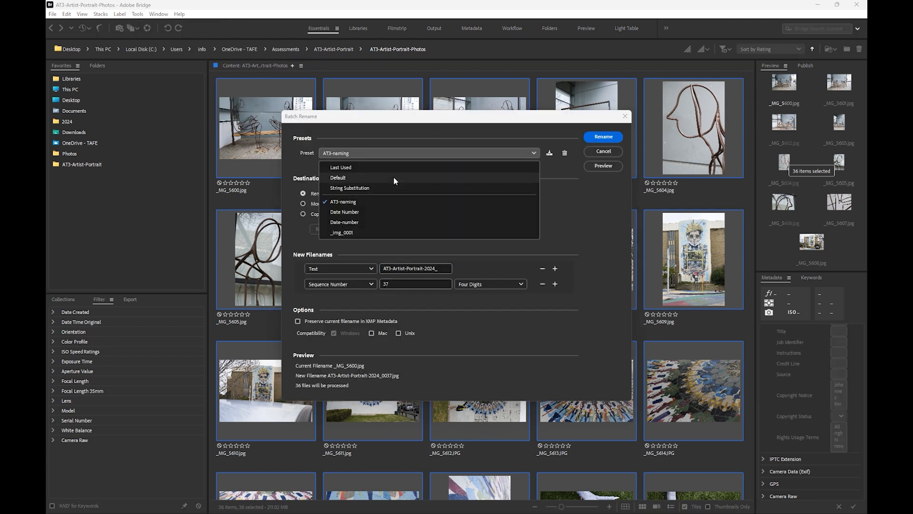
click(393, 176)
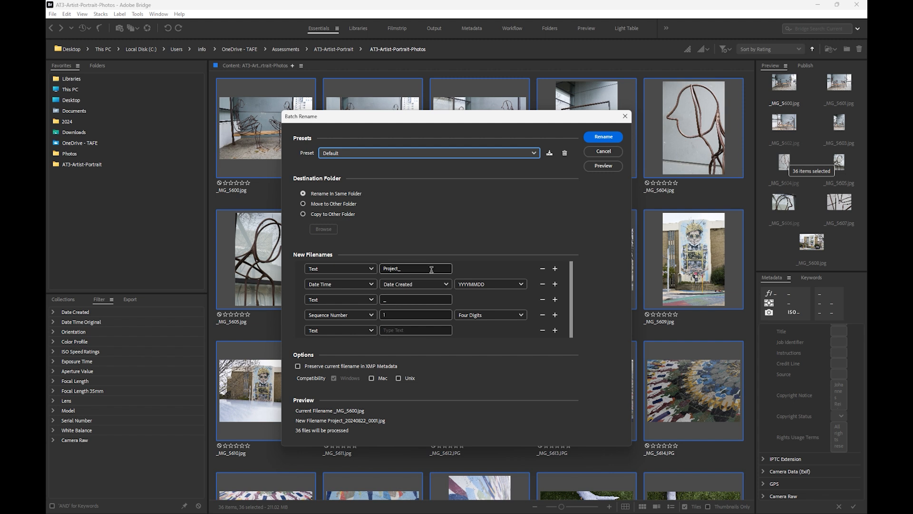
drag(431, 268, 370, 275)
text(AT3-Artist)
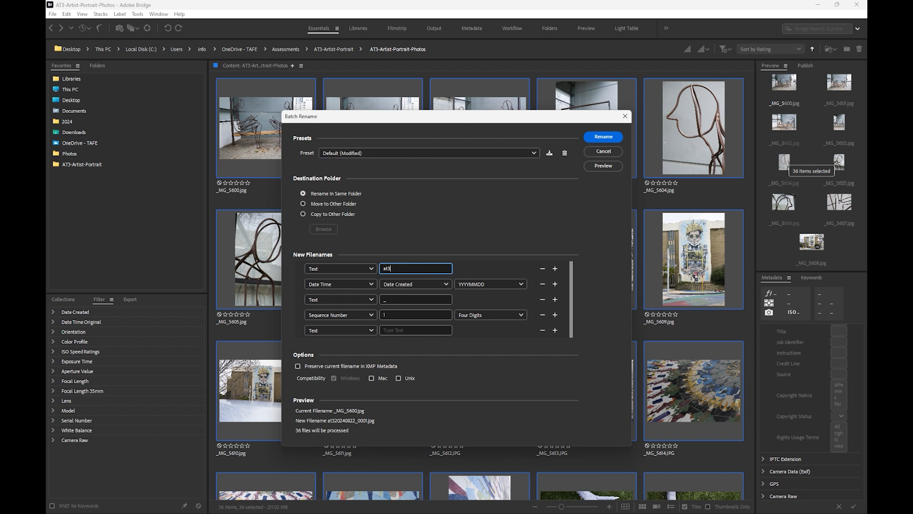
text(Portrait_)
key(BackSpace)
text(-2024-)
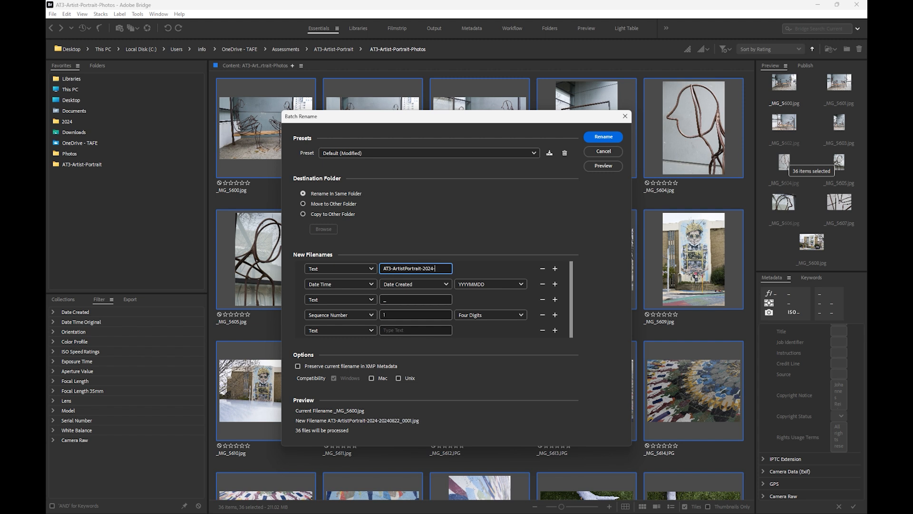
key(BackSpace)
text(_)
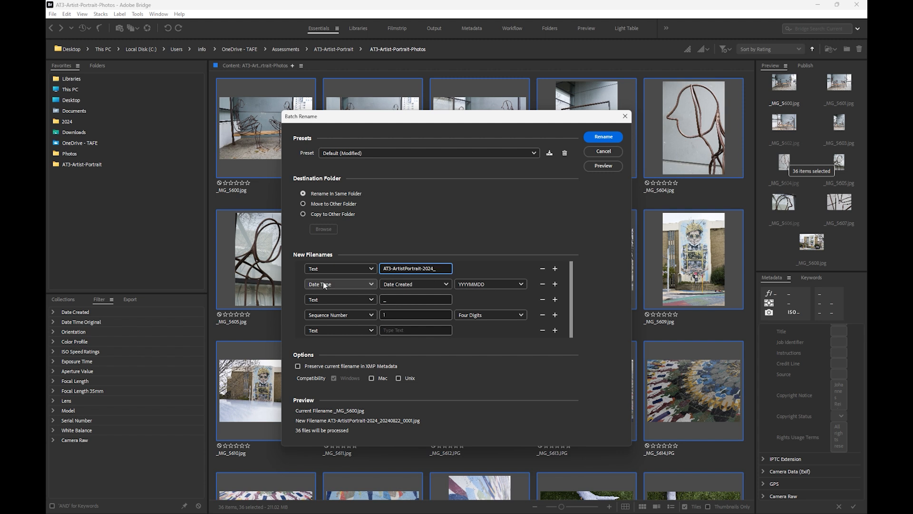
Remove the date, underscore and empty text elements from the new filename, keeping the leading text and four-digit sequence number
click(542, 285)
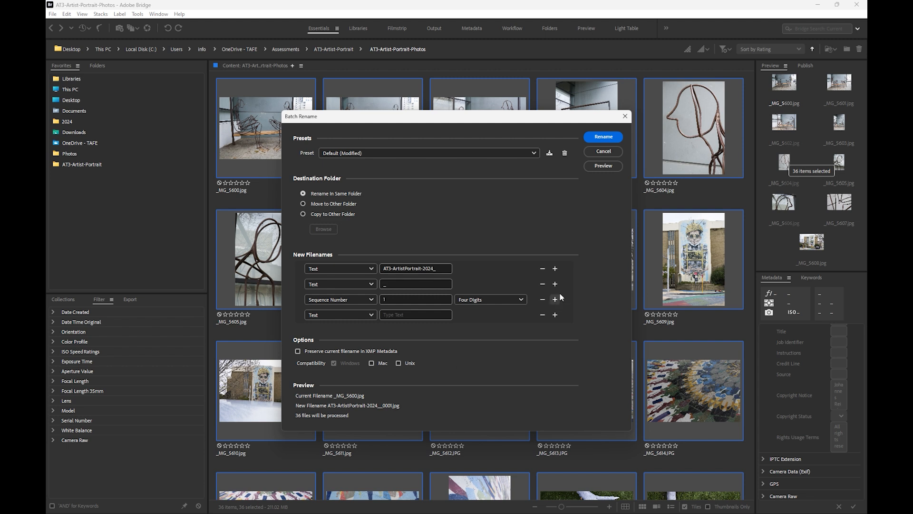
click(543, 284)
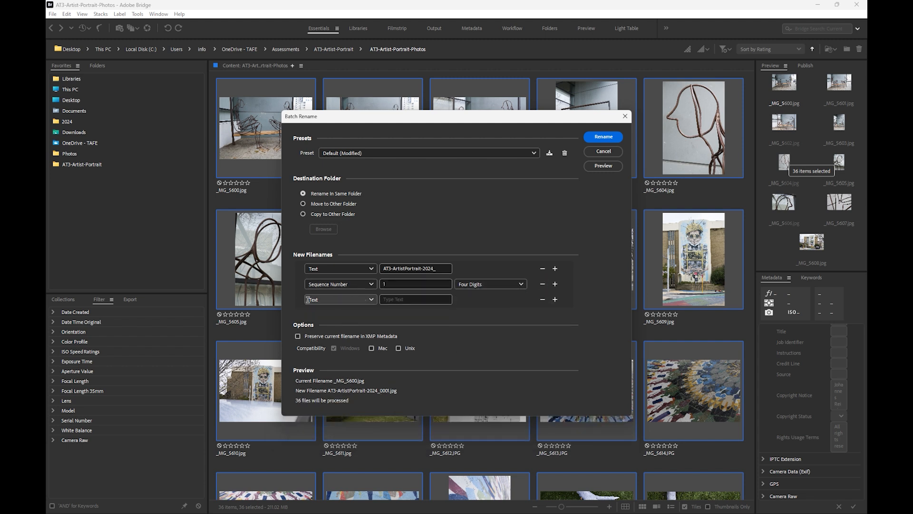
click(362, 299)
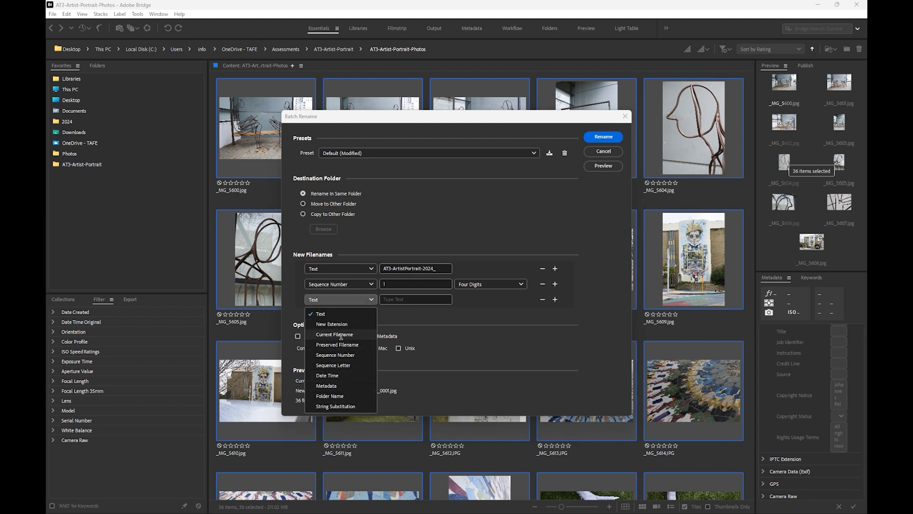
click(542, 299)
click(542, 300)
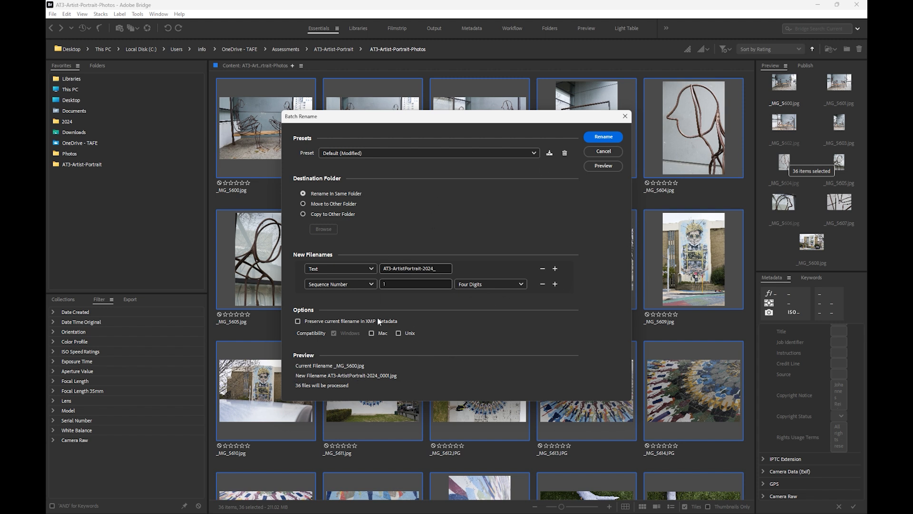
Save the rename settings as the preset AT3-Naming, replacing the existing preset of that name
click(549, 154)
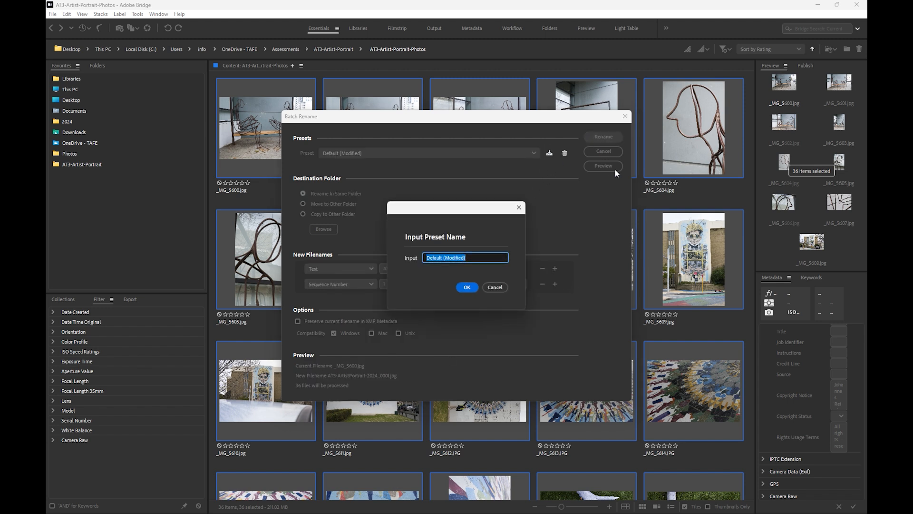
text(AT3-Naming)
click(467, 286)
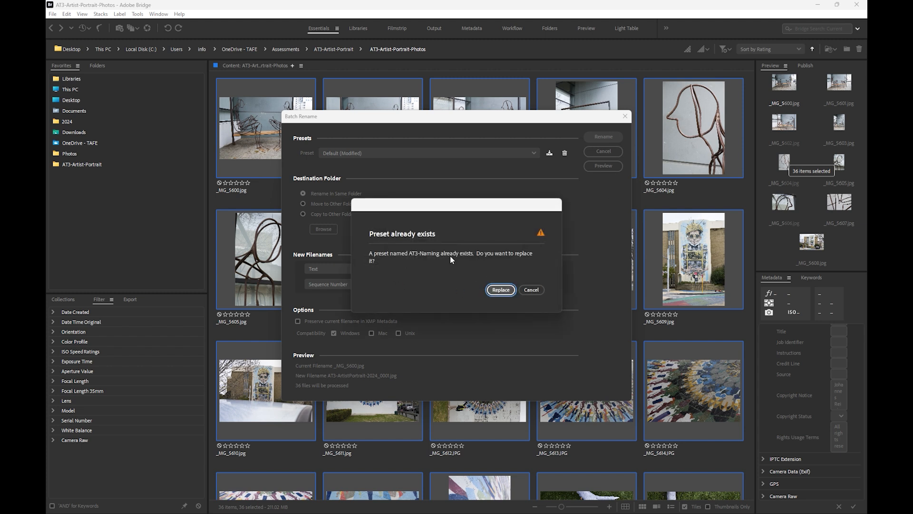
click(501, 290)
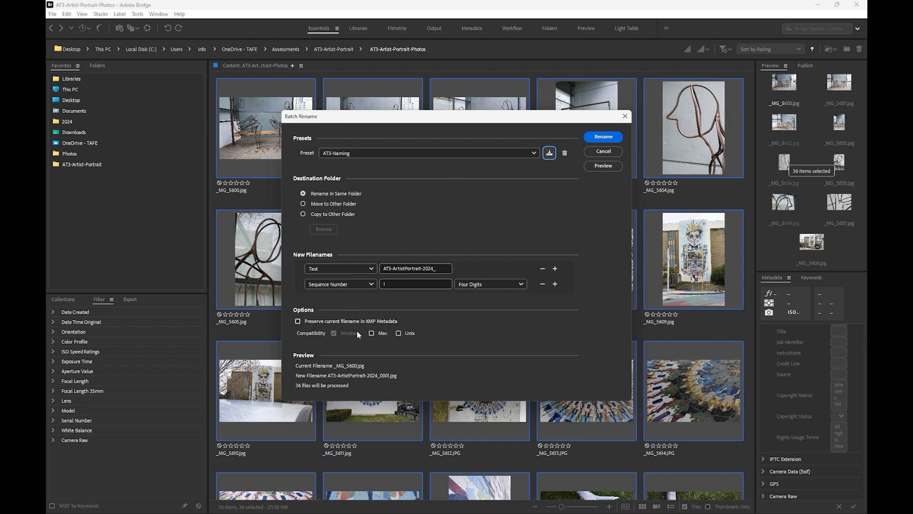
Run the batch rename on the selected photos and check the new filenames through the whole folder
click(602, 137)
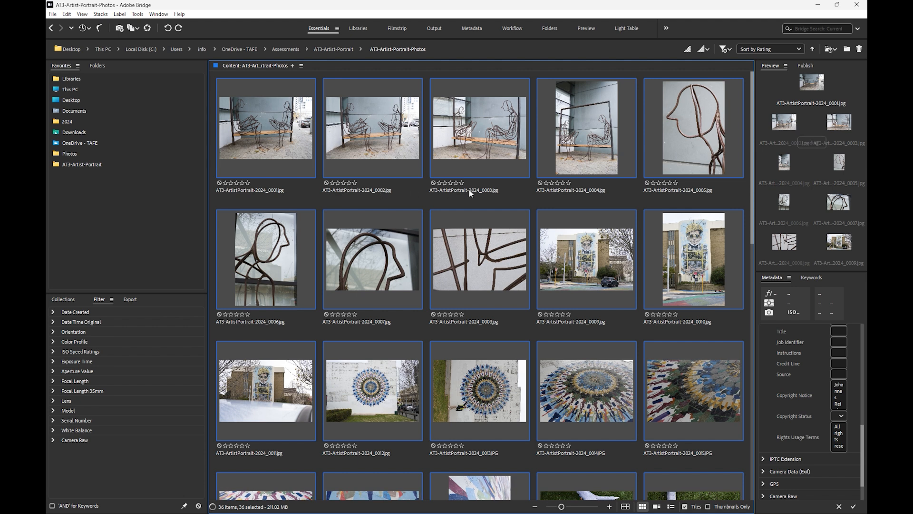
scroll(591, 370, down, 10)
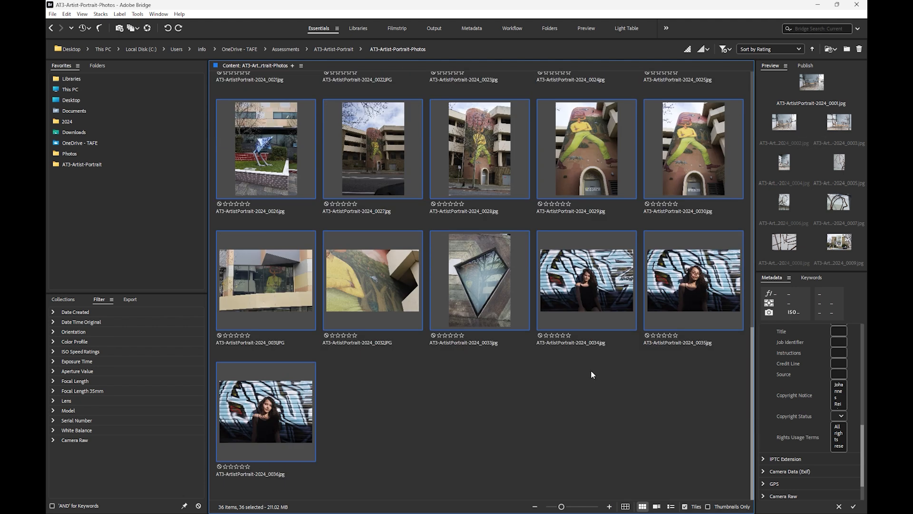
scroll(592, 374, up, 10)
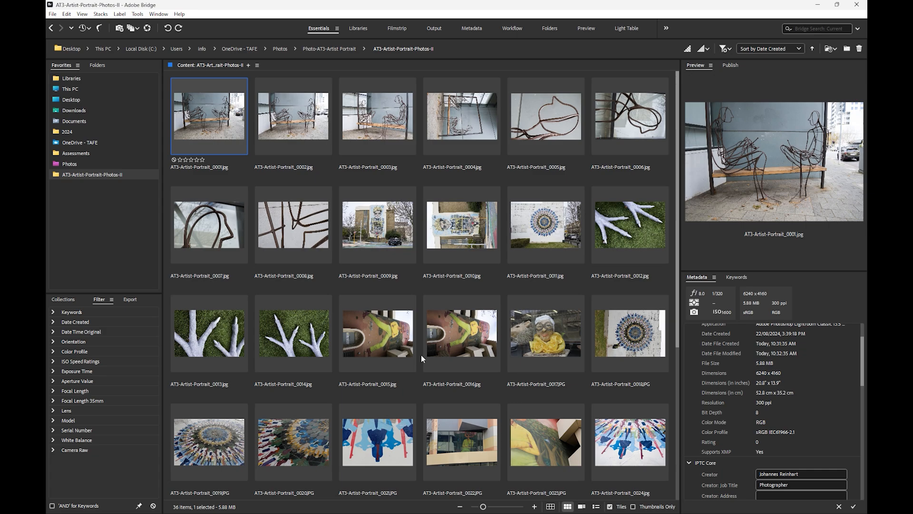
Rotate the sideways green-trousered figure mural photos 0016 and 0015 by 90 degrees counter-clockwise
click(473, 348)
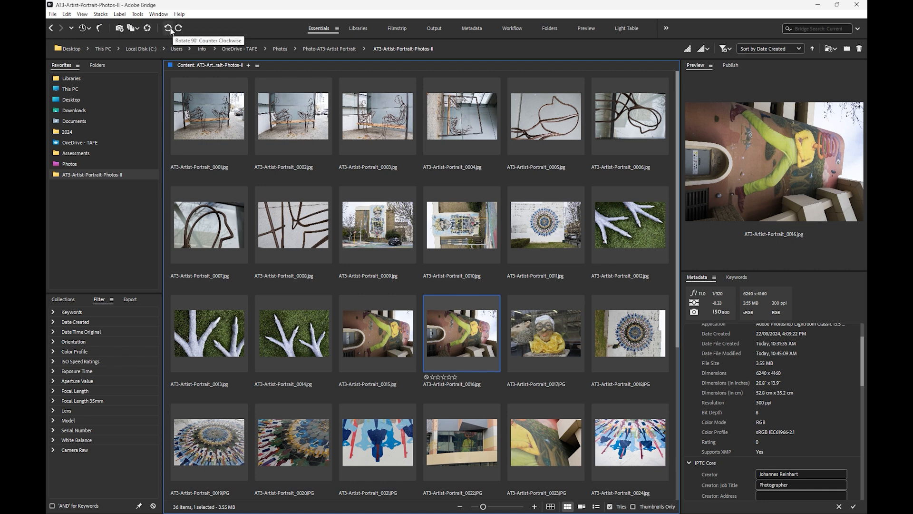
click(168, 29)
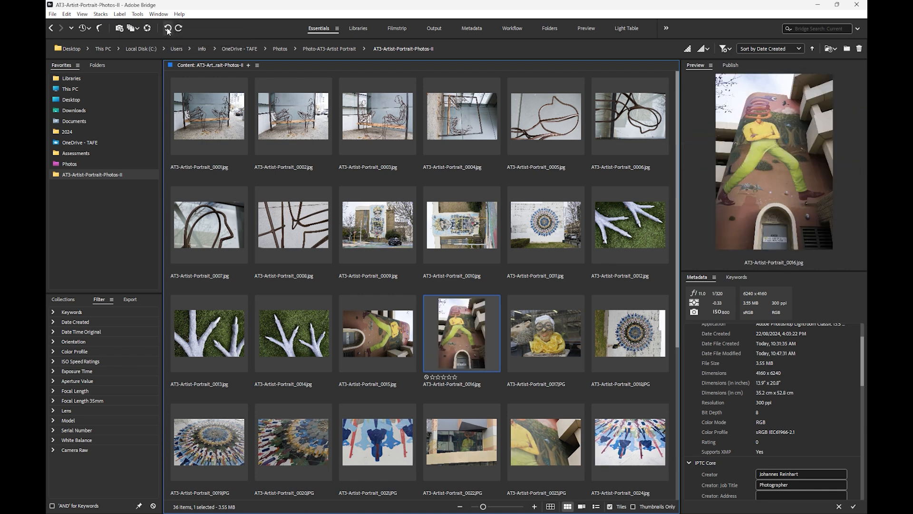
click(355, 341)
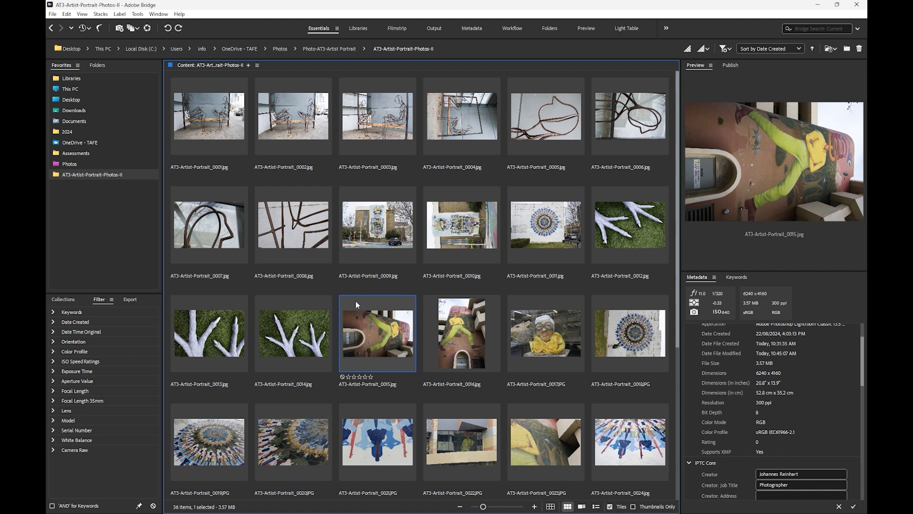
click(167, 28)
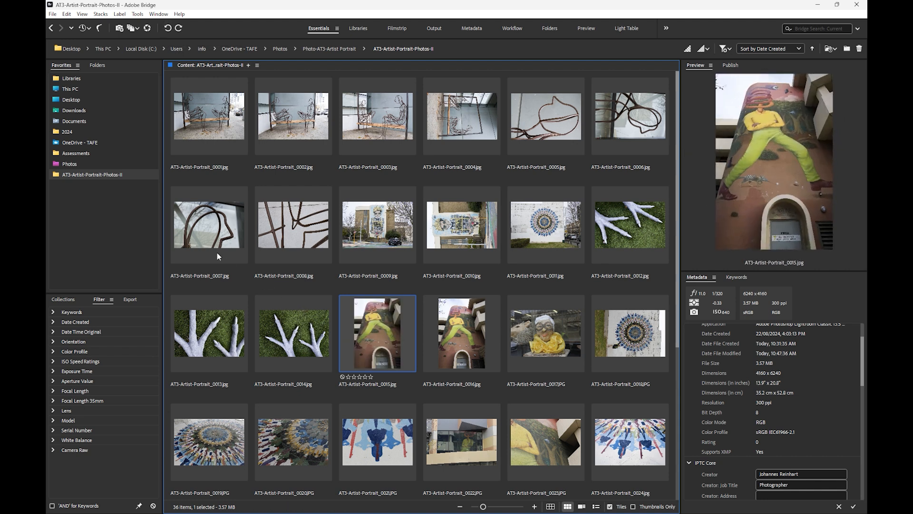
Rotate the sideways wire sculpture photos 0004 to 0006 together by 90 degrees counter-clockwise
click(642, 119)
shift+click(470, 118)
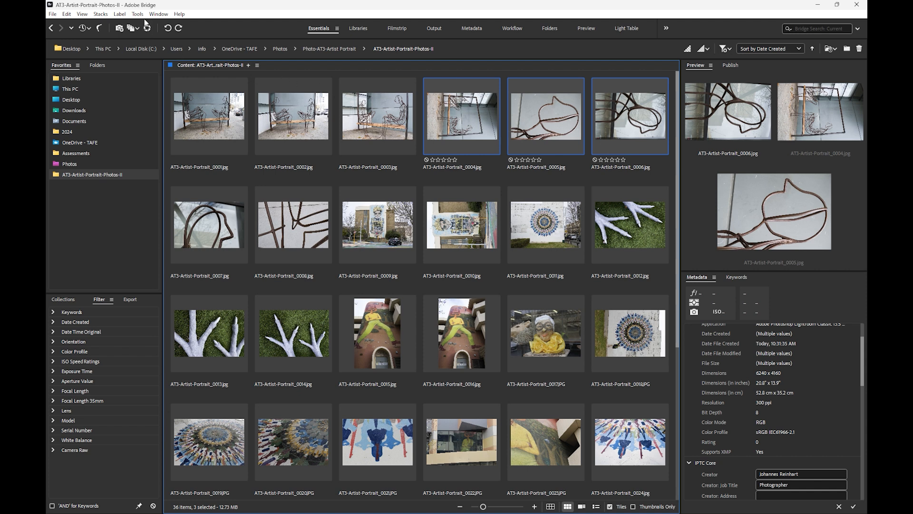
click(167, 29)
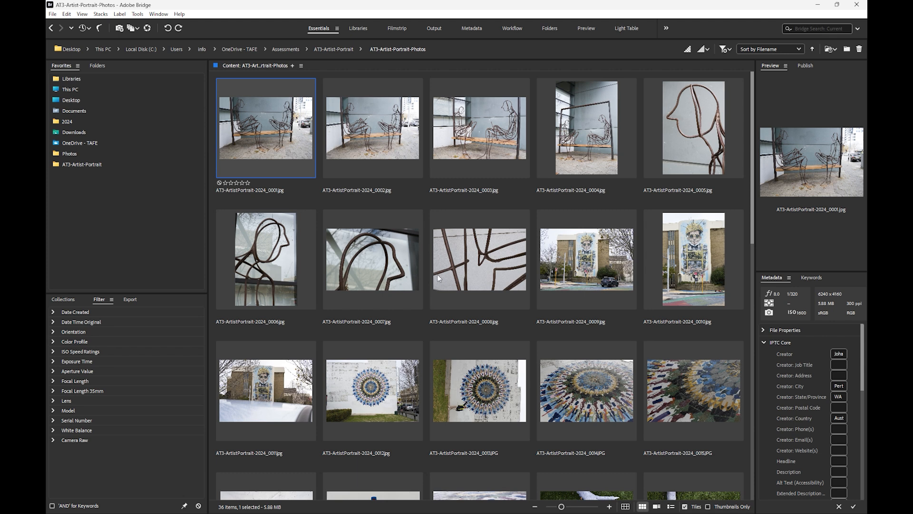
Rate photo 0001 with one star and photo 0004 with four stars in the thumbnail grid
click(363, 131)
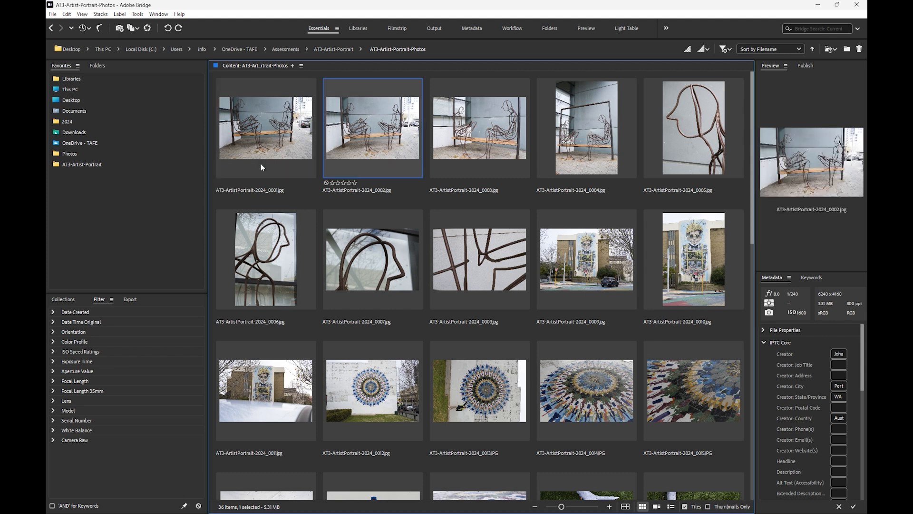
click(262, 129)
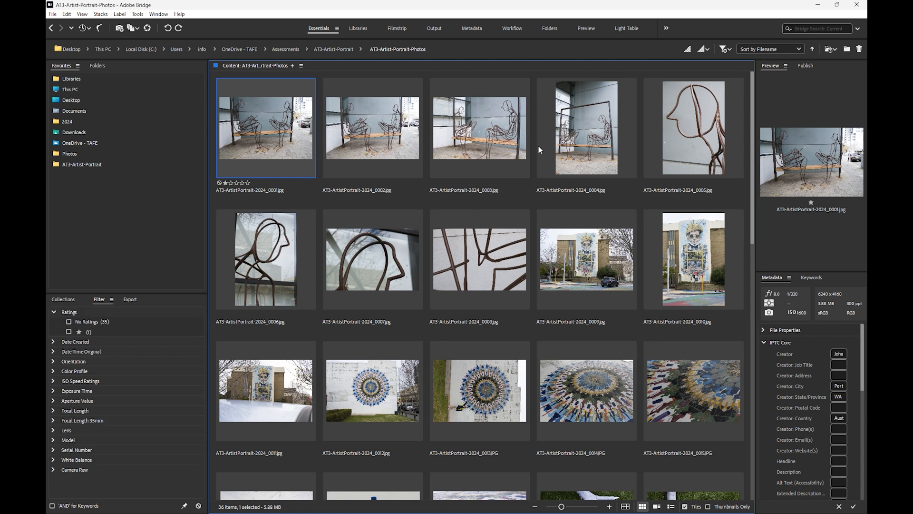
click(585, 140)
click(563, 182)
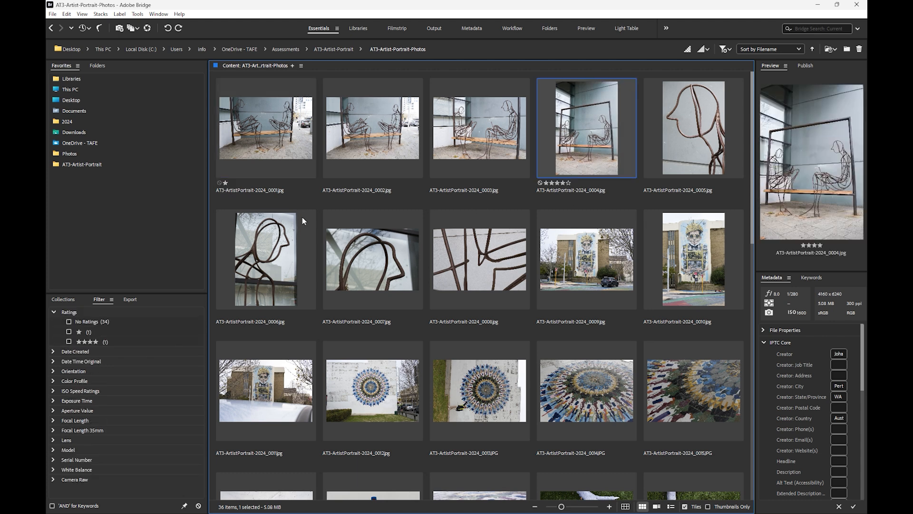
click(462, 265)
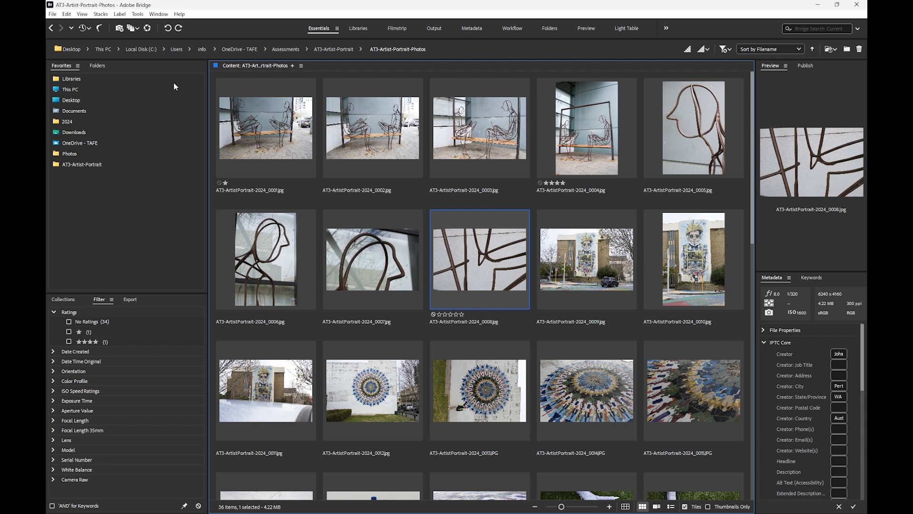
Show photo 0001 in the full-screen preview and rate it two stars
click(297, 129)
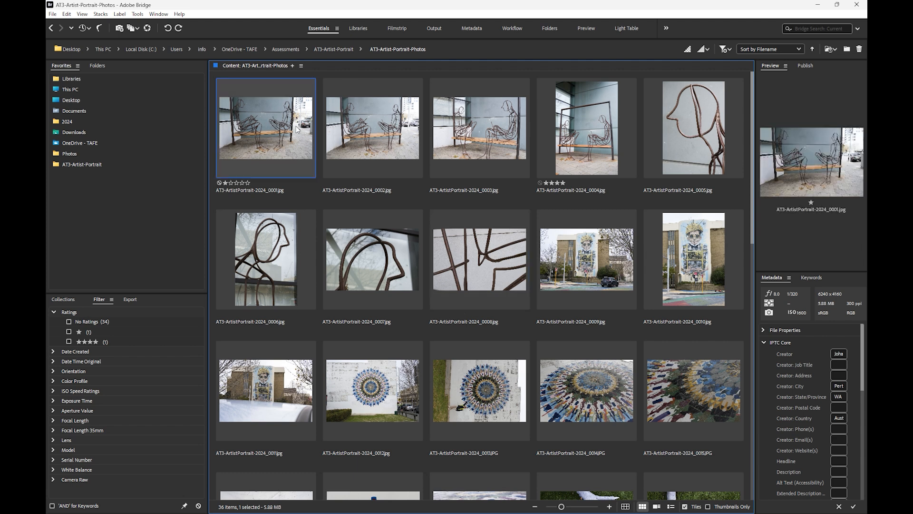
key(space)
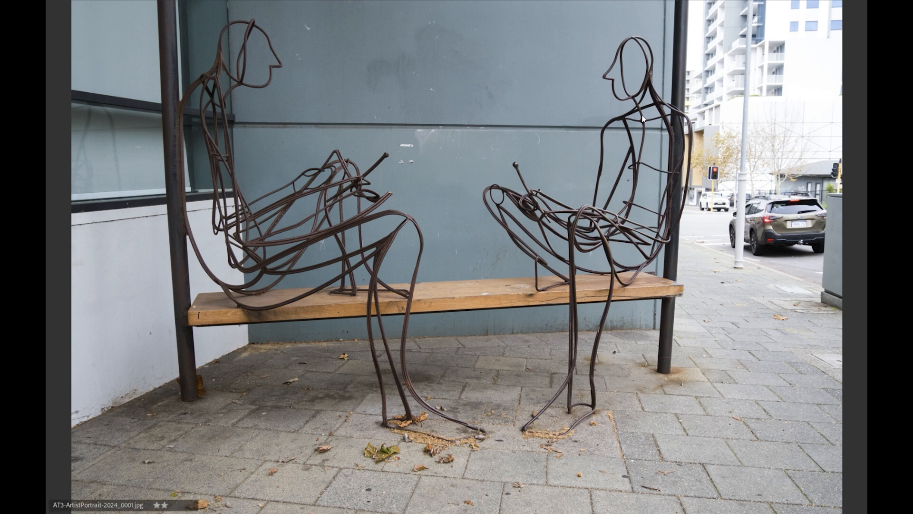
key(4)
key(5)
key(2)
Go through photos 0002 to 0007 full screen, rating 0003 and 0005 three stars, 0006 four stars and 0007 two stars
key(Right)
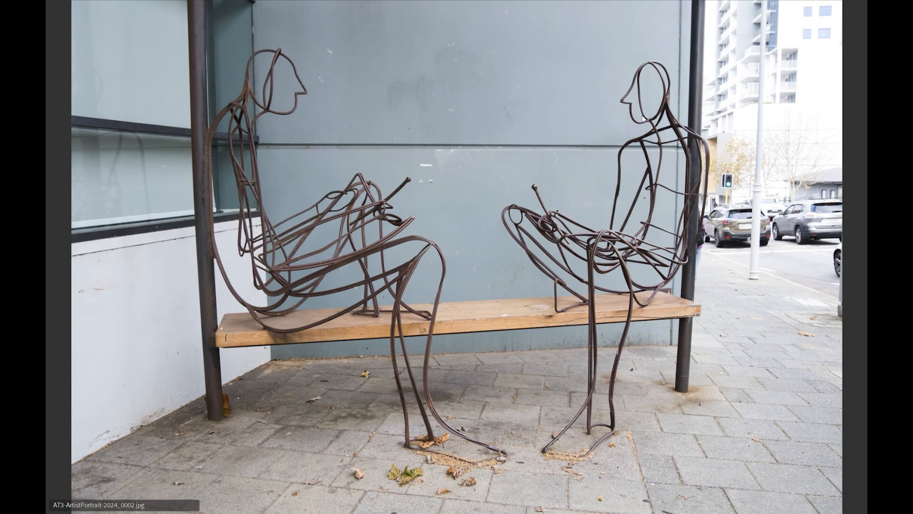
key(Right)
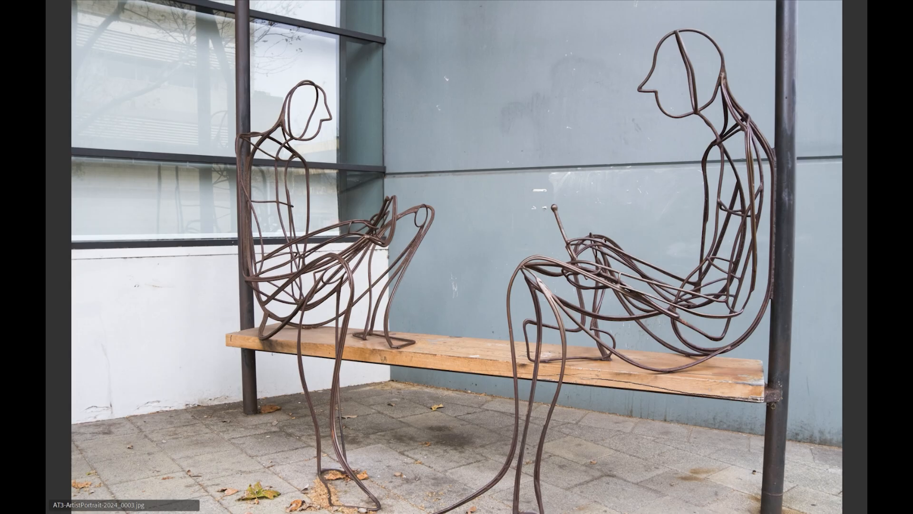
key(4)
key(Right)
key(Right)
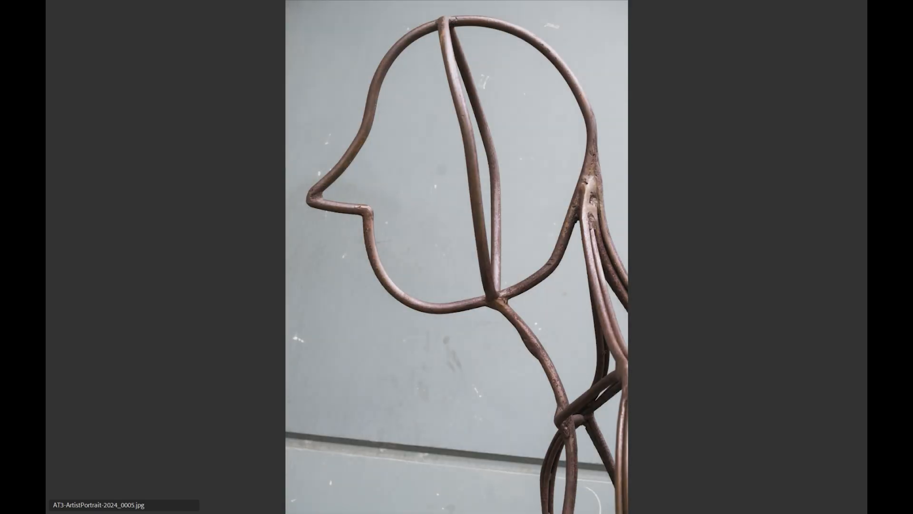
key(3)
key(Right)
key(4)
key(Right)
key(Right)
key(Right)
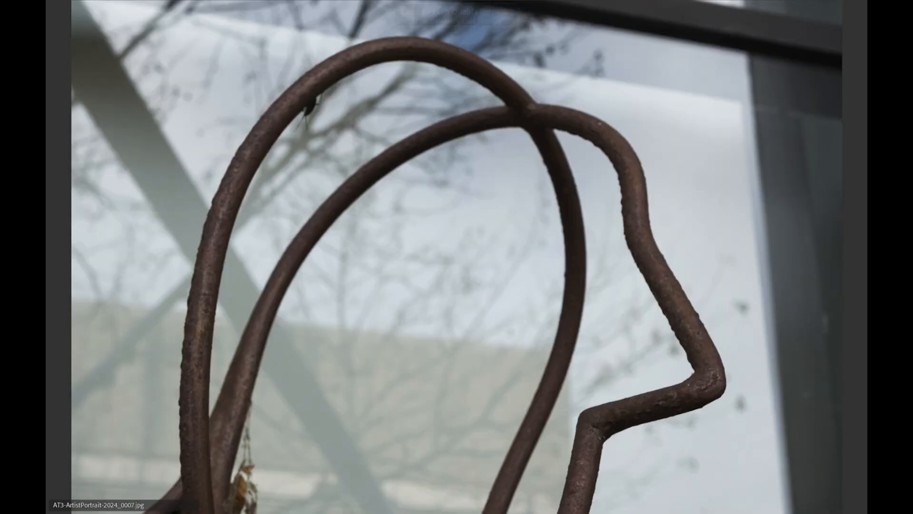
Rate photos 0008 to 0028 with two to four stars in the full-screen preview, giving 0023, 0025 and 0027 four stars
key(Right)
key(Right)
key(Right)
key(Right)
key(Right)
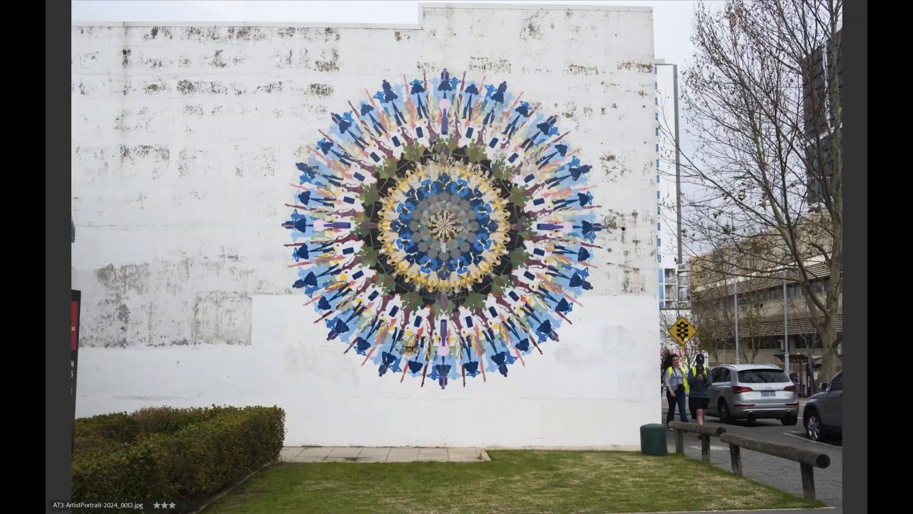
key(Right)
key(Right)
key(Right)
key(Right)
key(Right)
key(Right)
key(Right)
key(Right)
key(Right)
key(Right)
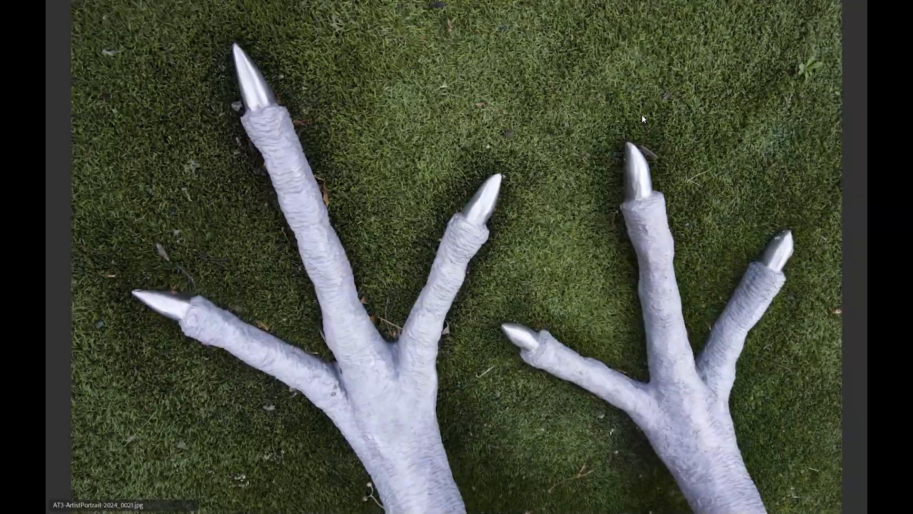
key(Right)
key(Right)
key(Right)
key(Right)
key(Right)
key(Right)
key(Right)
key(Right)
key(Right)
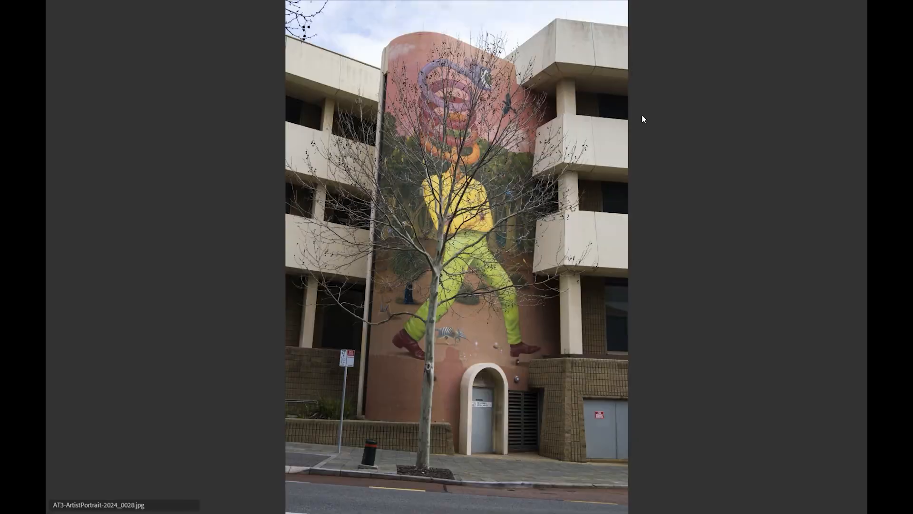
Rate the last photos, with four stars for 0035 and three for 0034 and 0036, give 0002 one star and return to the thumbnails
key(Right)
key(Right)
key(Right)
key(Right)
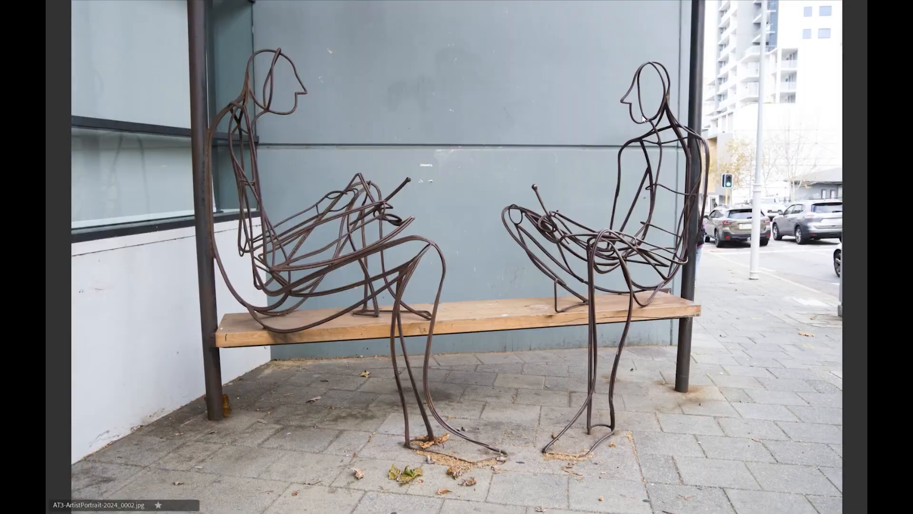
key(Escape)
click(373, 182)
key(space)
key(Escape)
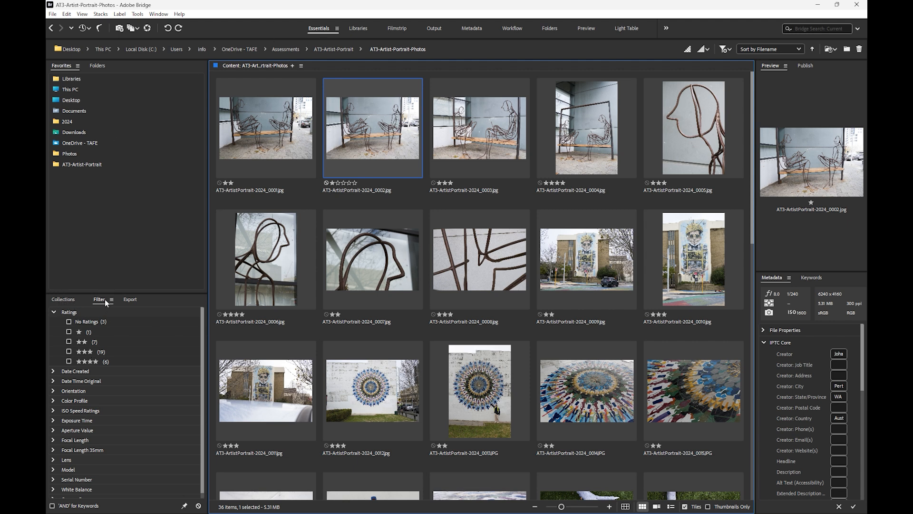
Filter the folder to four-star photos and look through the shortlisted images
click(69, 362)
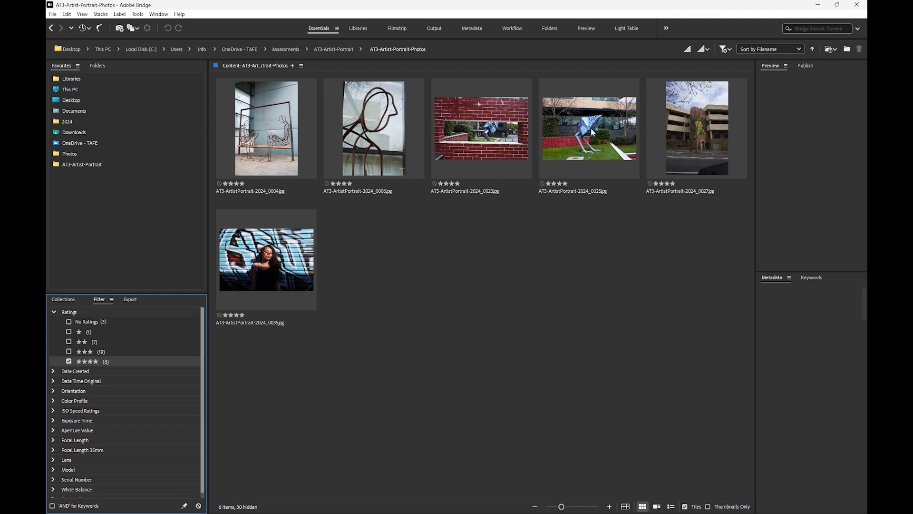
click(271, 134)
click(583, 129)
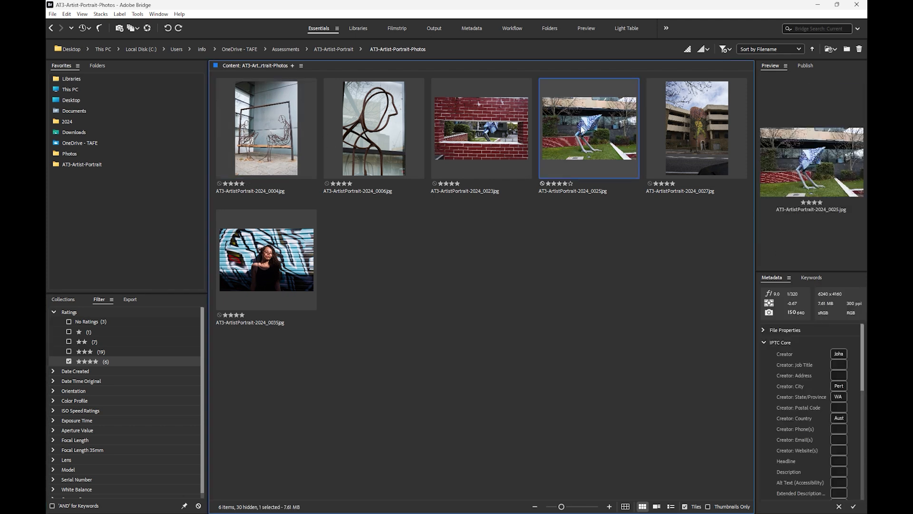
click(491, 143)
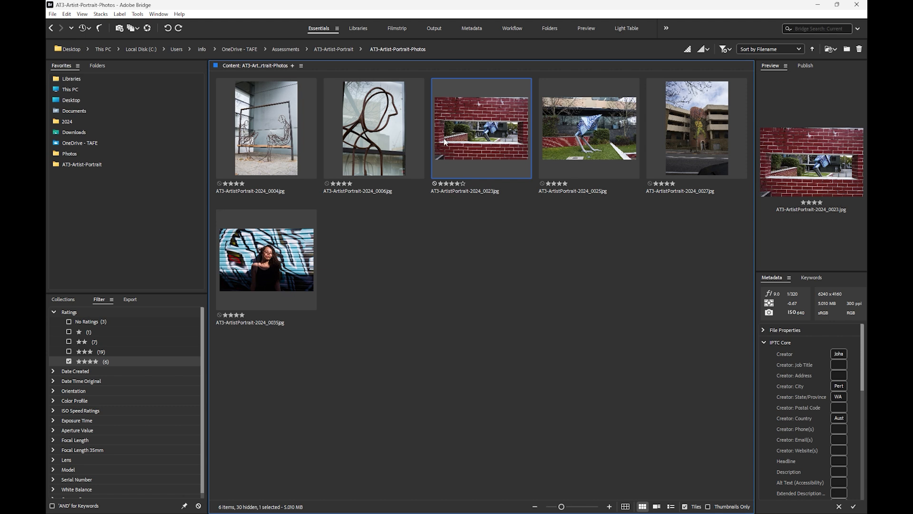
ctrl+click(397, 148)
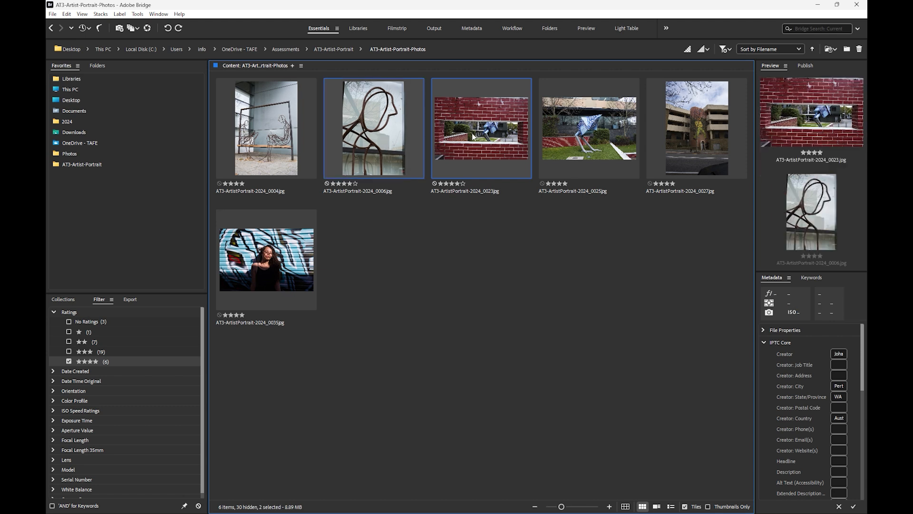
click(703, 144)
click(282, 268)
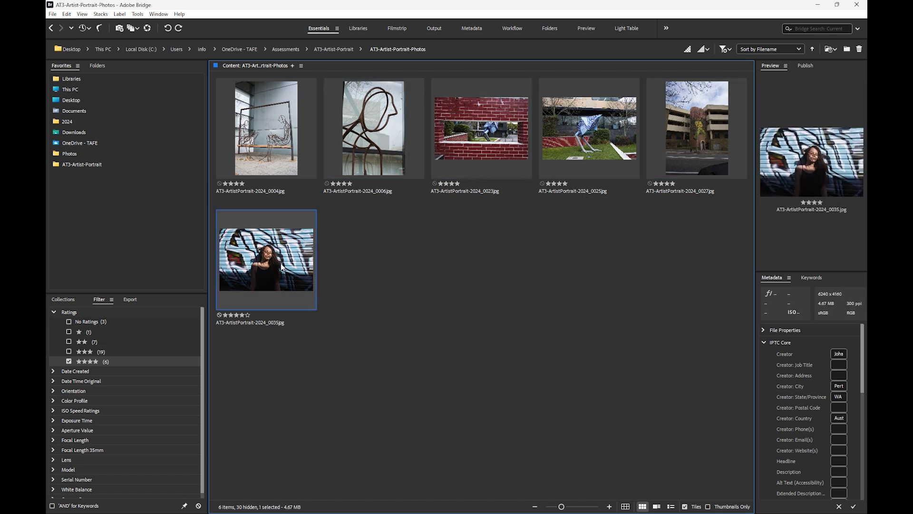
Filter to three-star photos only, compare portraits 0034 and 0036 full screen and raise 0036 to four stars
click(68, 351)
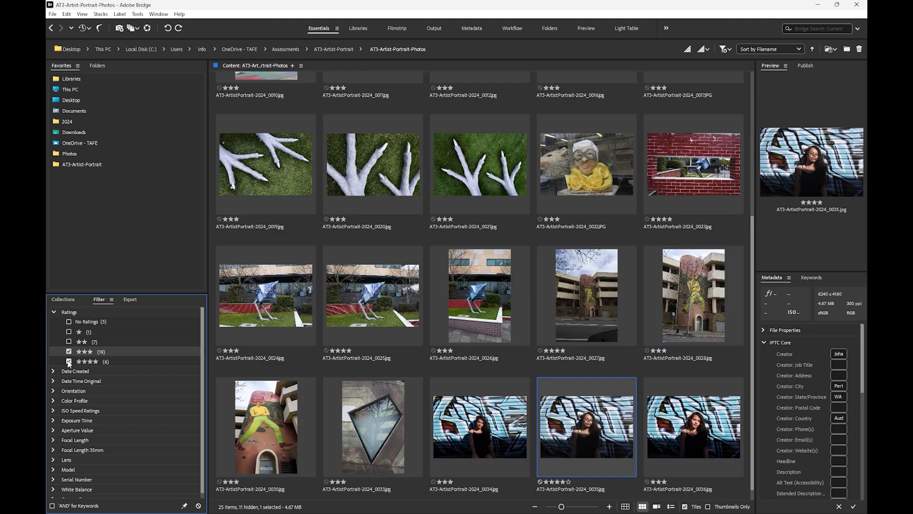
click(69, 362)
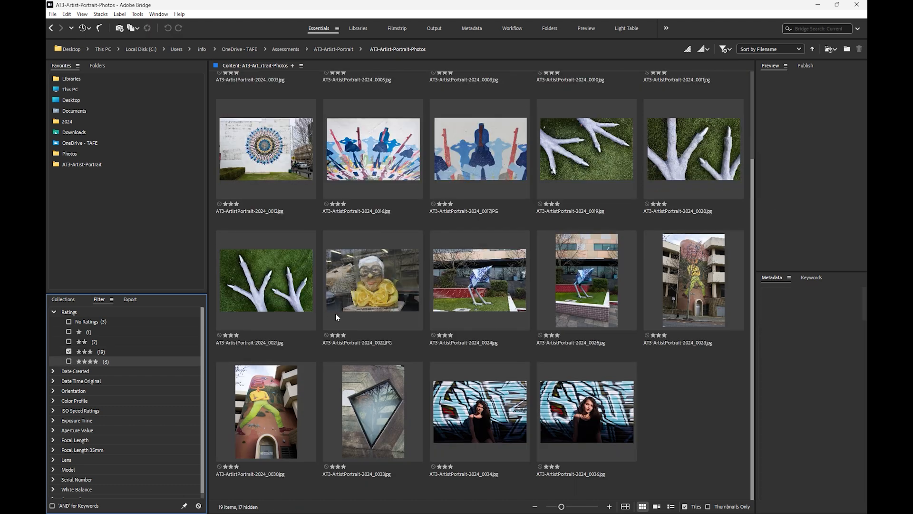
click(486, 414)
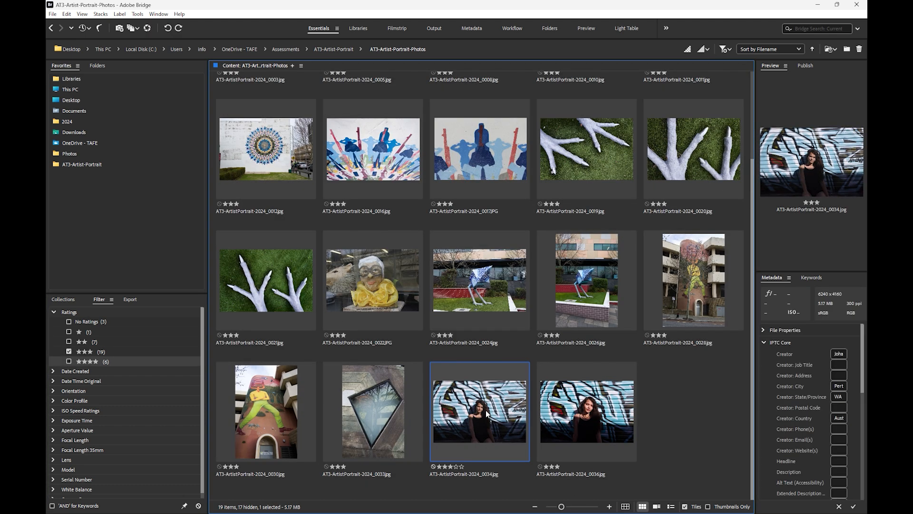
key(space)
key(Right)
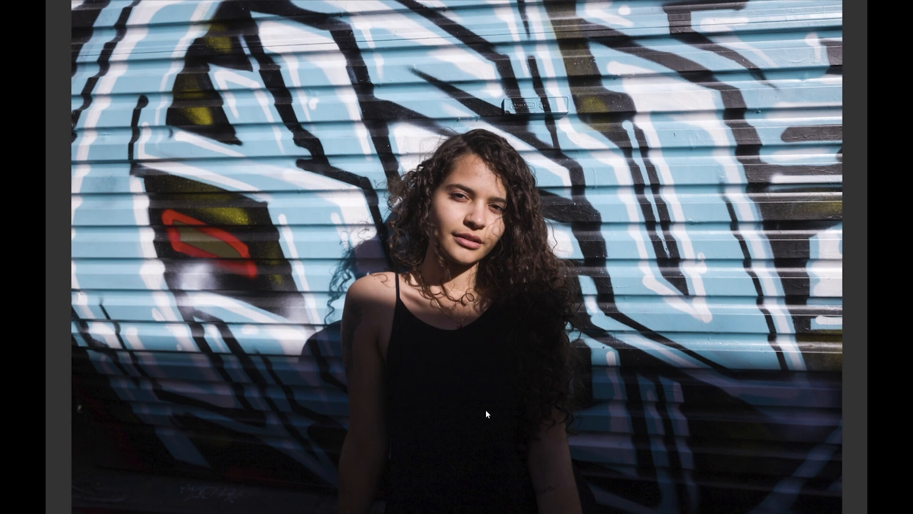
key(Left)
key(Right)
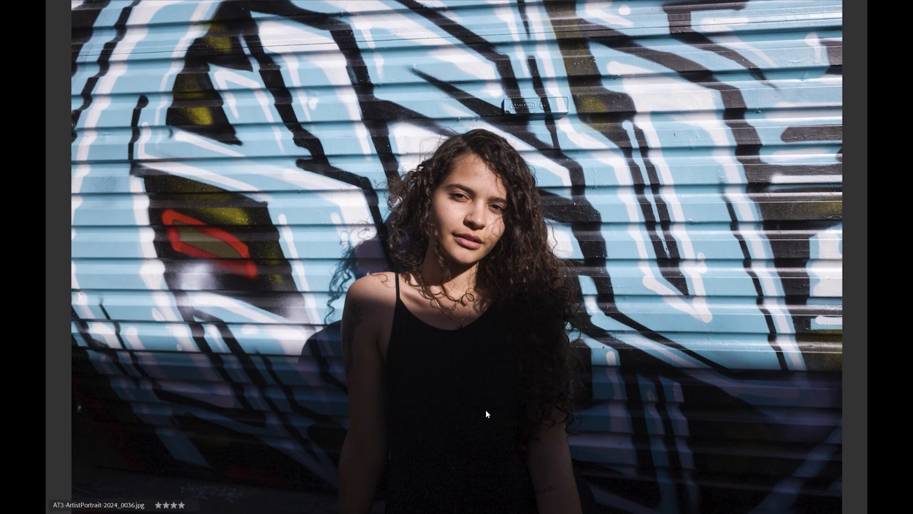
key(space)
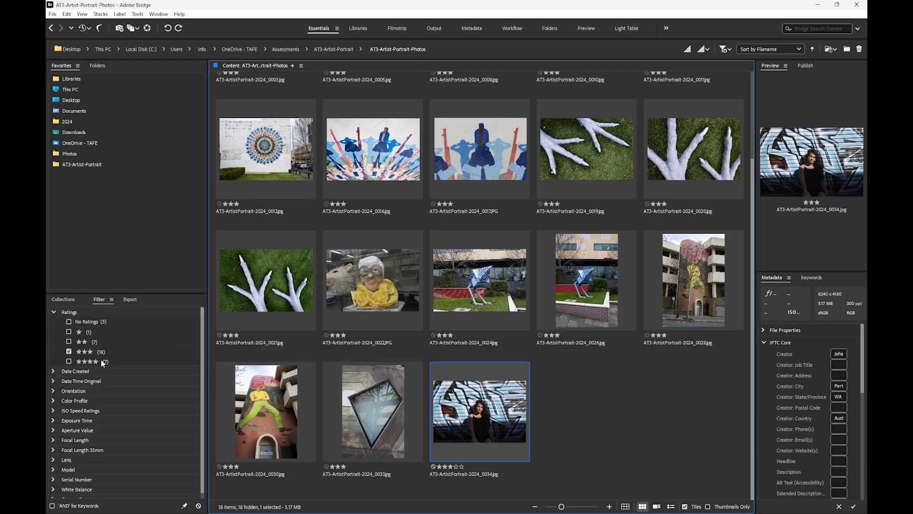
Switch the rating filter back to four-star photos only and enlarge the thumbnails to two per row
click(69, 361)
click(68, 351)
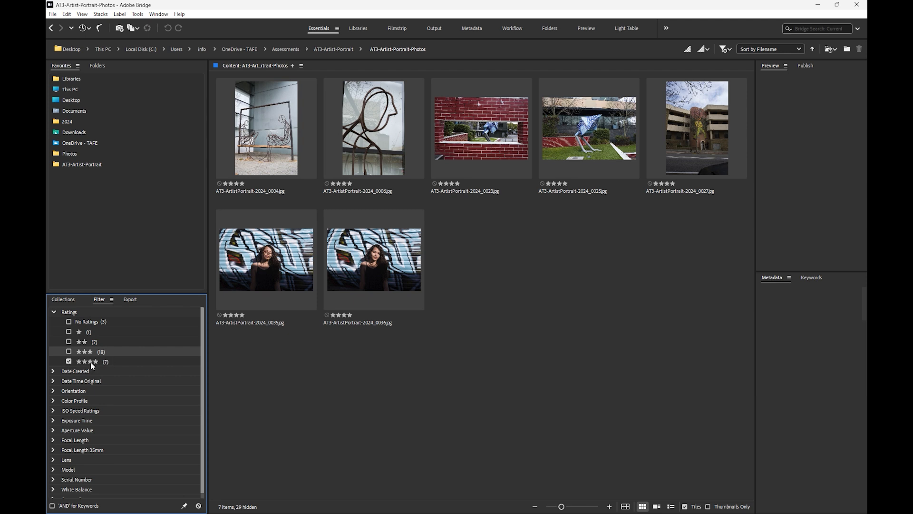
click(310, 150)
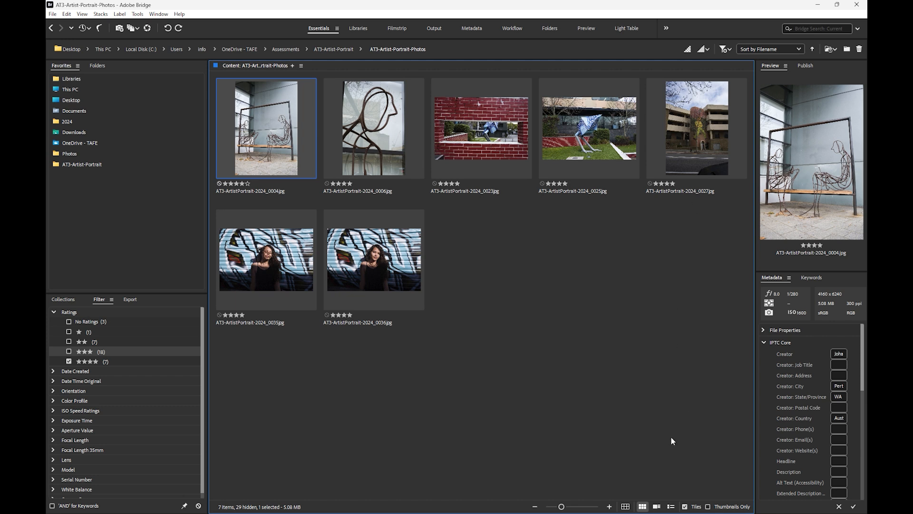
drag(569, 508, 580, 509)
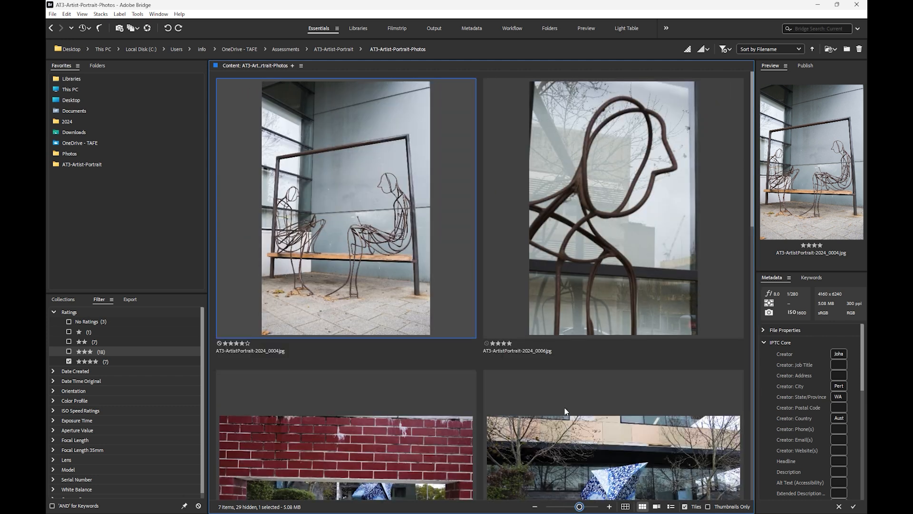
Label the four-star photos 0006, 0023, 0025, 0027, 0035 and 0036 as Review, leaving out 0004
scroll(365, 244, down, 5)
scroll(365, 244, up, 2)
click(611, 275)
scroll(577, 317, down, 5)
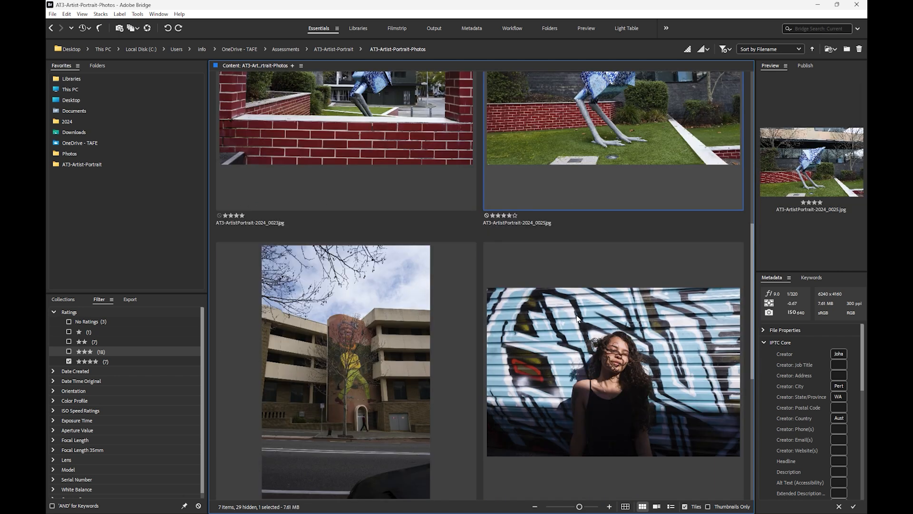
ctrl+click(390, 221)
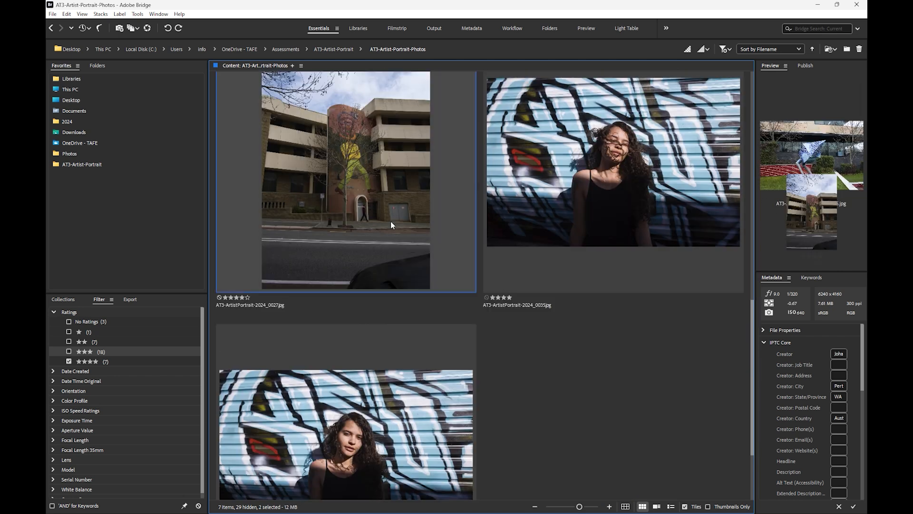
scroll(332, 316, down, 2)
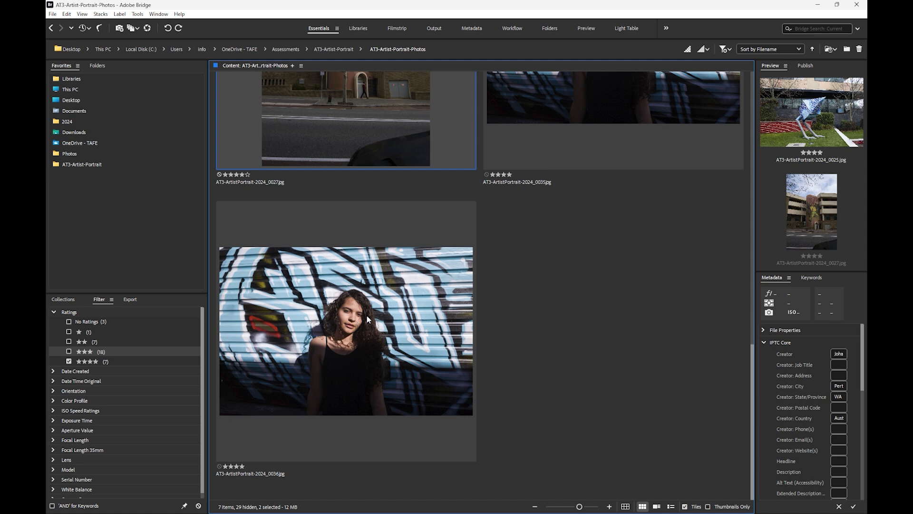
ctrl+click(362, 331)
scroll(532, 290, up, 3)
ctrl+click(572, 411)
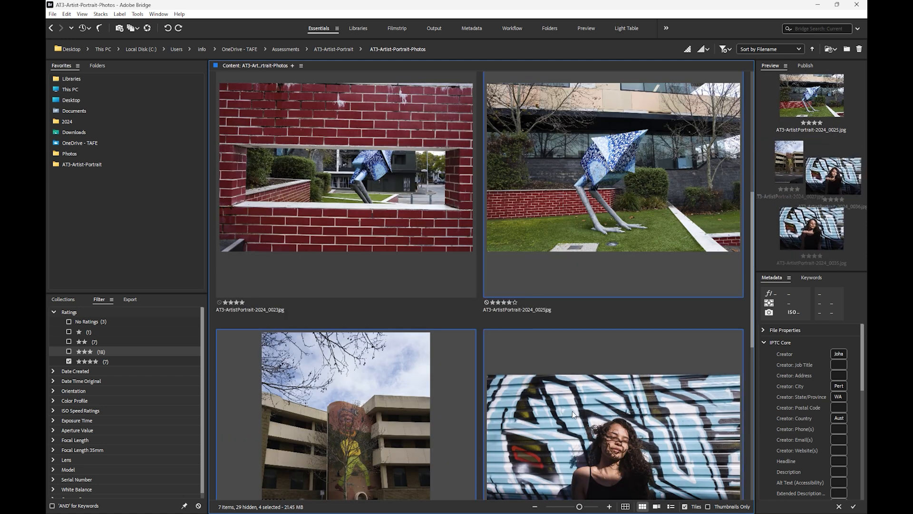
scroll(531, 345, up, 3)
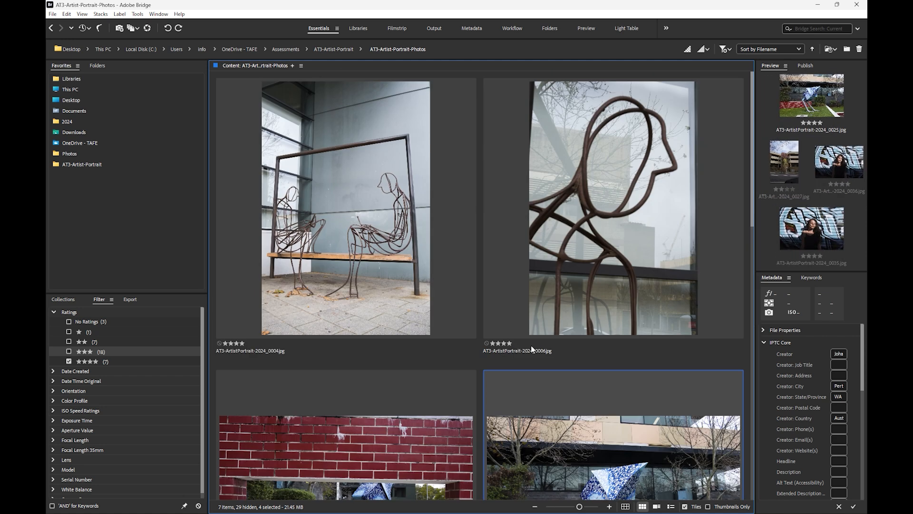
scroll(528, 347, down, 3)
ctrl+click(411, 303)
ctrl+click(614, 108)
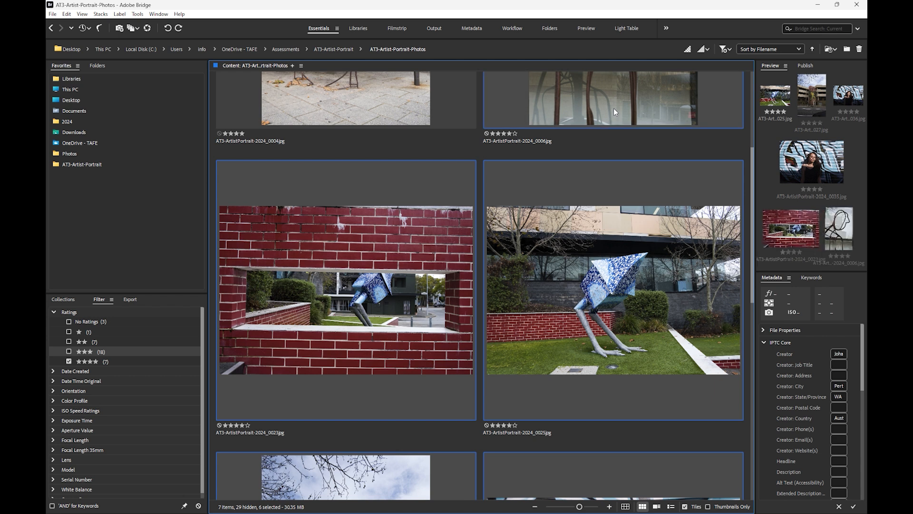
click(119, 14)
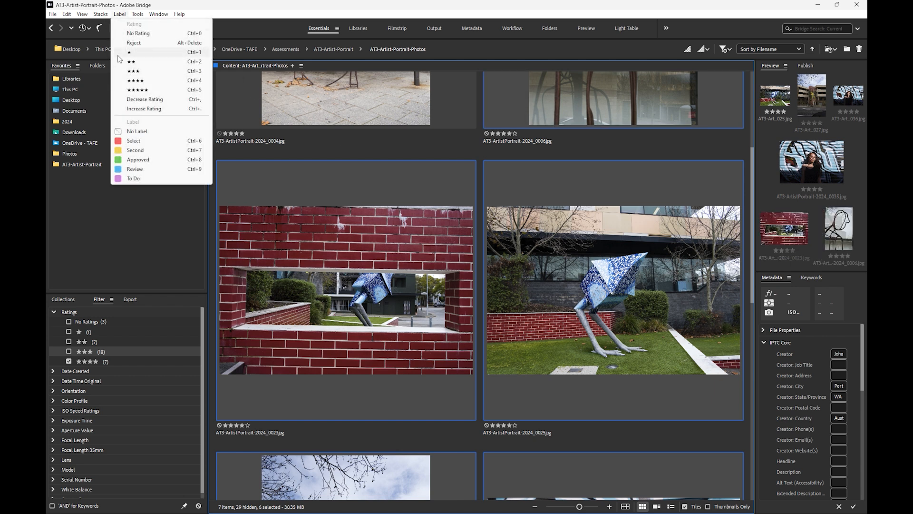
click(135, 169)
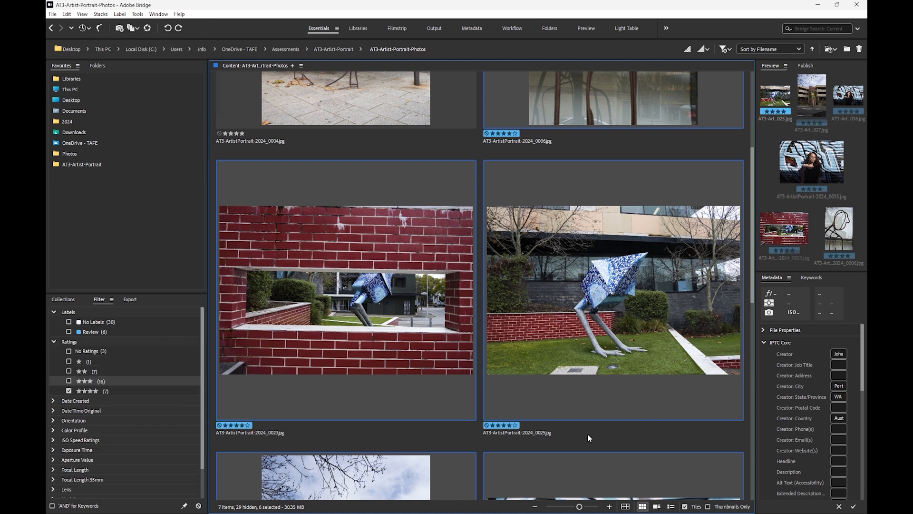
Shrink the thumbnails to five per row and filter by the Review label instead of the four-star rating
drag(579, 506, 561, 506)
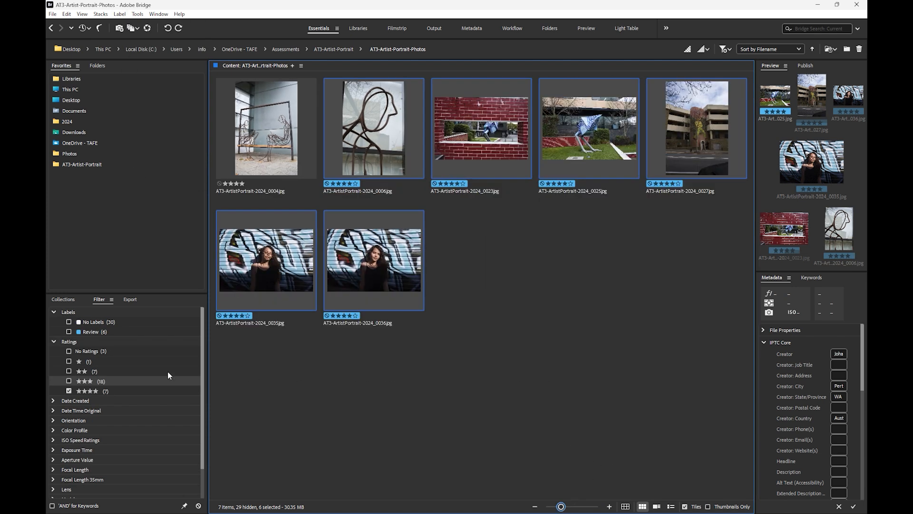
click(69, 332)
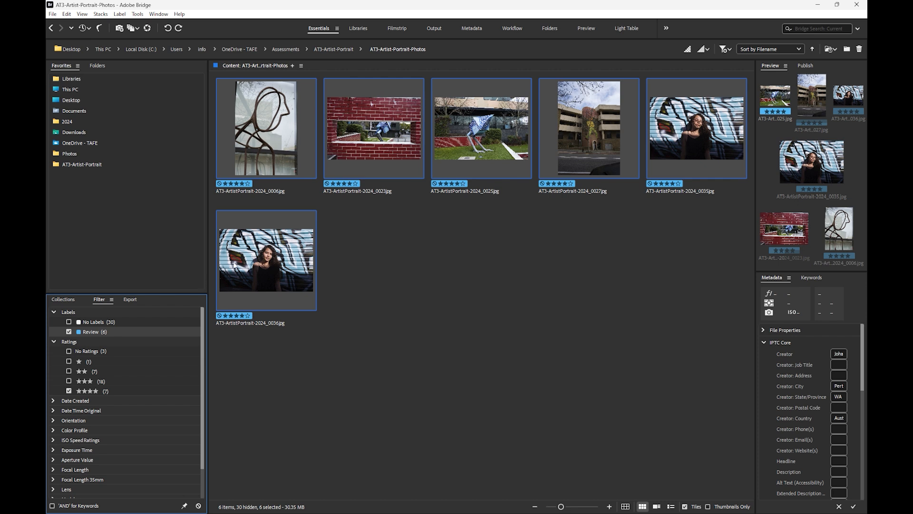
click(69, 391)
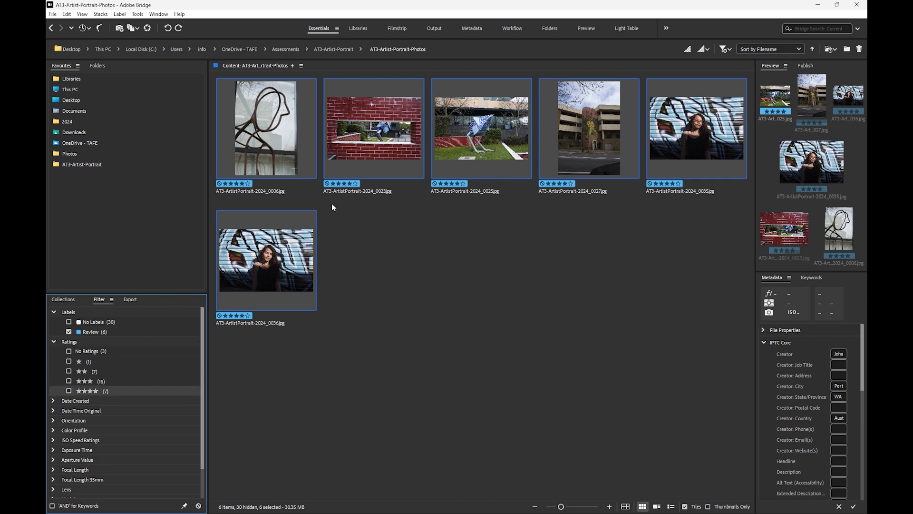
Reorder the Review photos manually, putting portraits 0035 and 0036 first, followed by 0025 and 0027
mouse_move(278, 264)
mouse_down()
mouse_move(238, 137)
mouse_move(291, 252)
mouse_up()
shift+click(701, 130)
drag(700, 130, 214, 127)
click(415, 143)
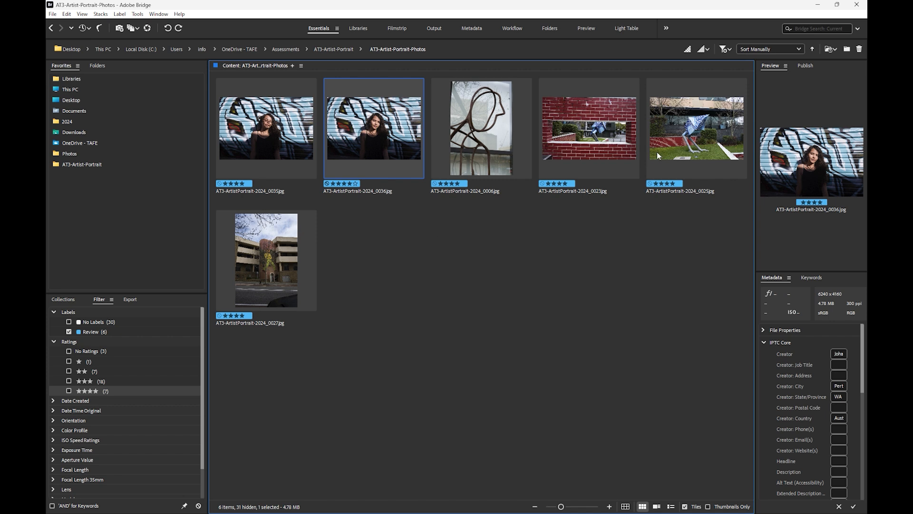
click(683, 134)
ctrl+click(298, 274)
drag(675, 132, 464, 135)
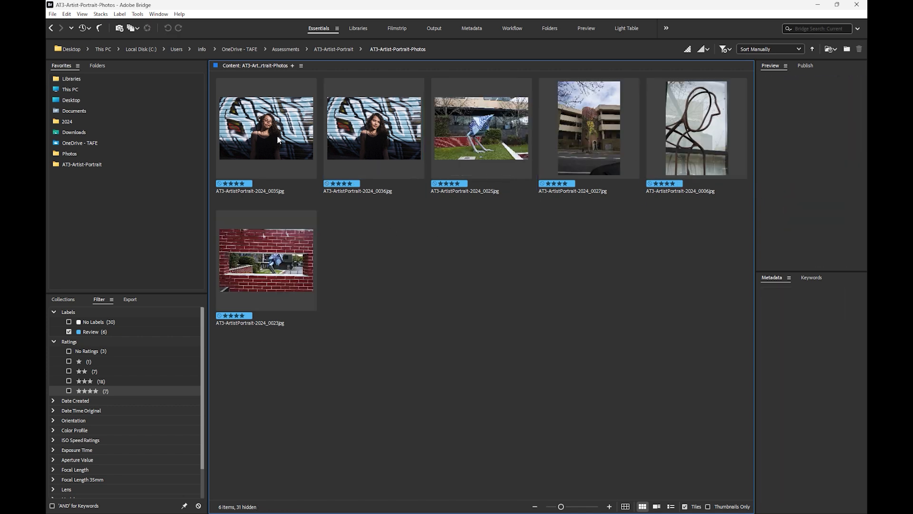
Go through the Review photos full screen, label 0035, 0025 and 0006 as Approved, and return to the thumbnails
click(278, 139)
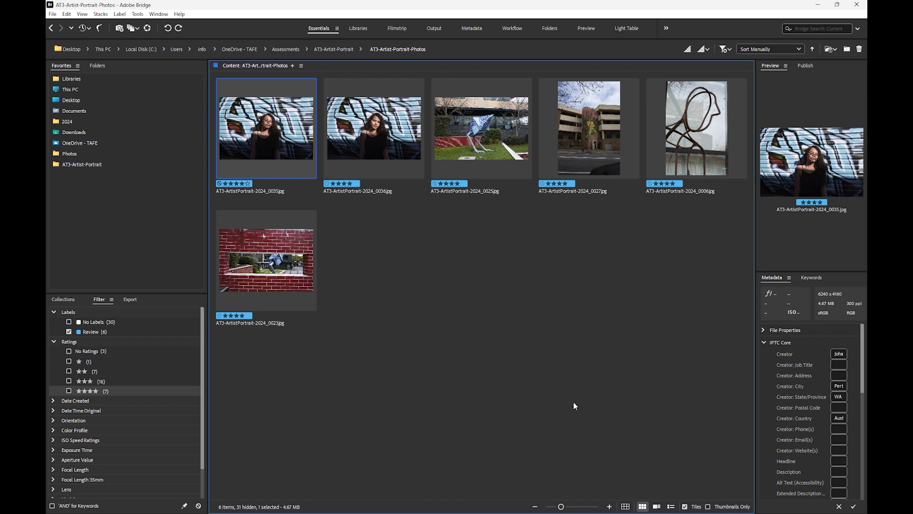
key(space)
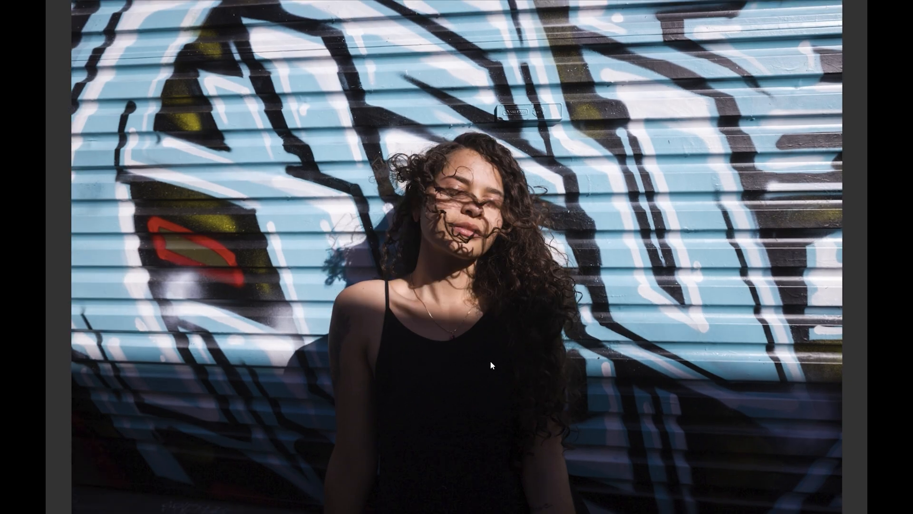
key(Right)
key(Right)
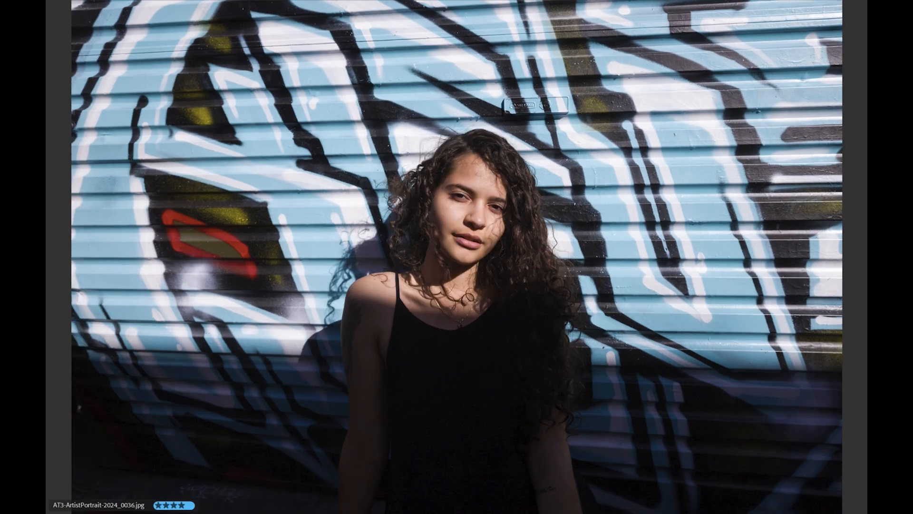
key(Right)
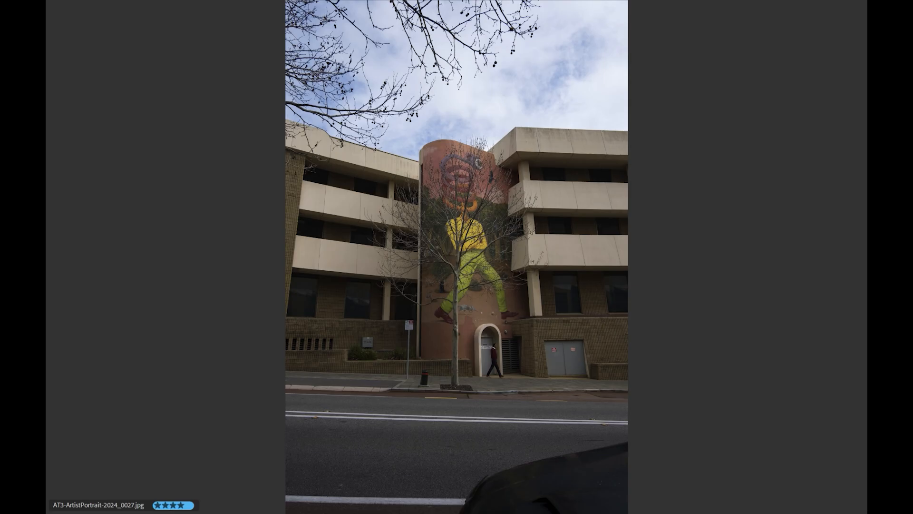
key(Left)
key(Right)
key(Right)
key(Right)
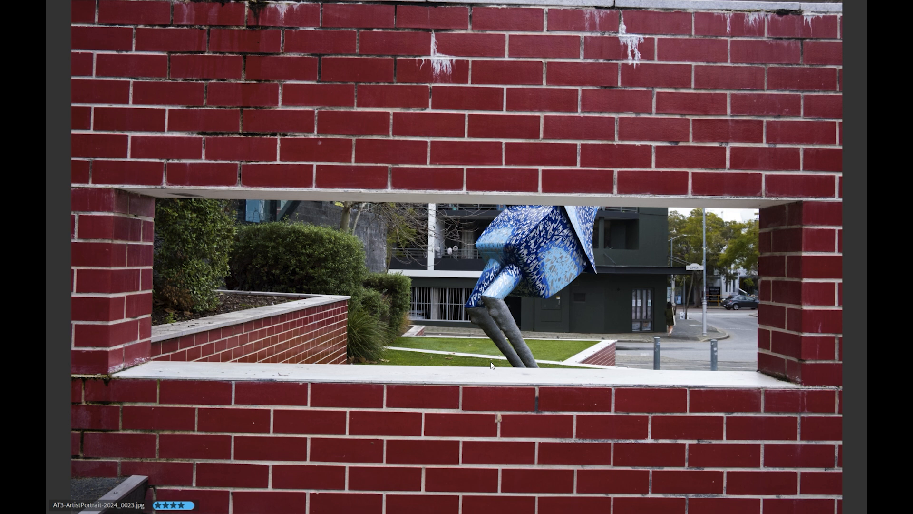
key(Right)
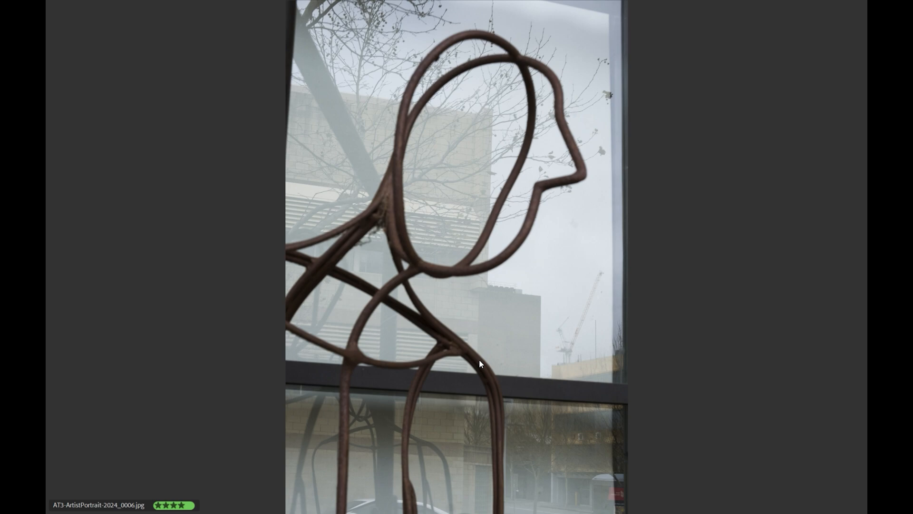
key(Escape)
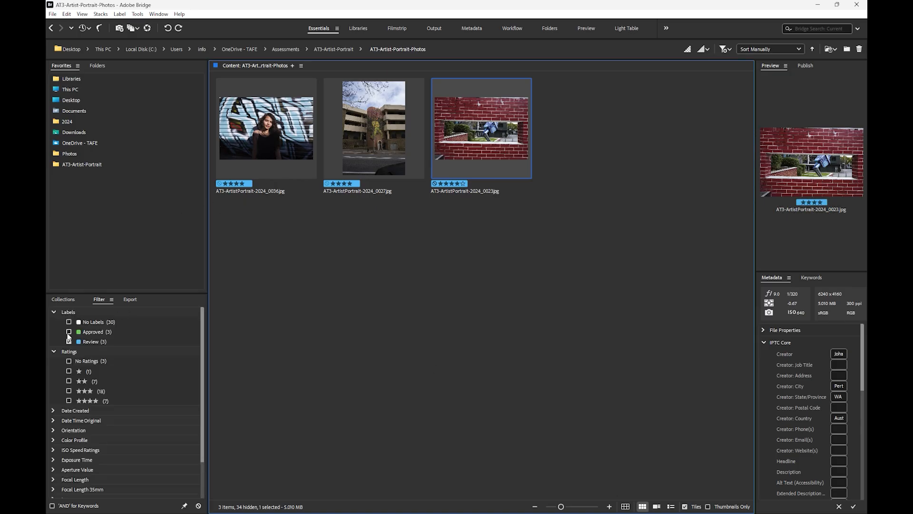
Filter the folder to Approved photos only and enlarge the thumbnails to three across the full content area
click(69, 332)
click(268, 137)
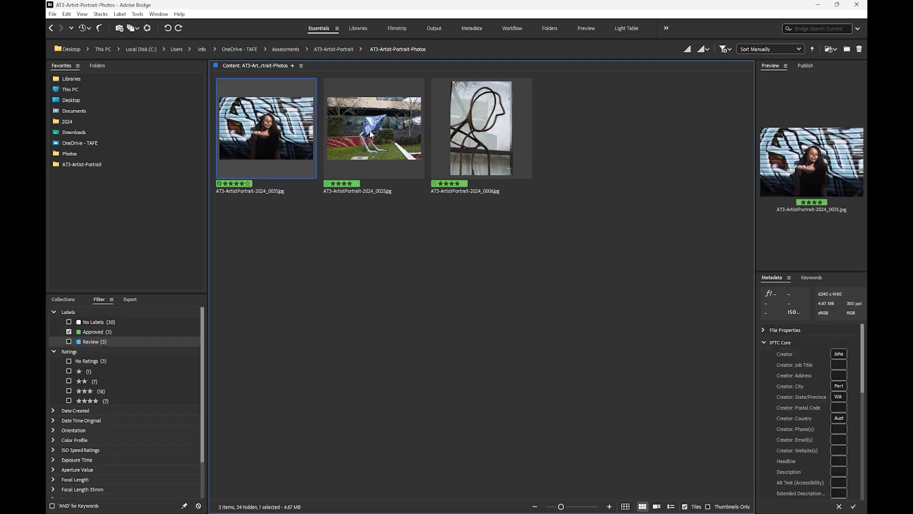
click(569, 505)
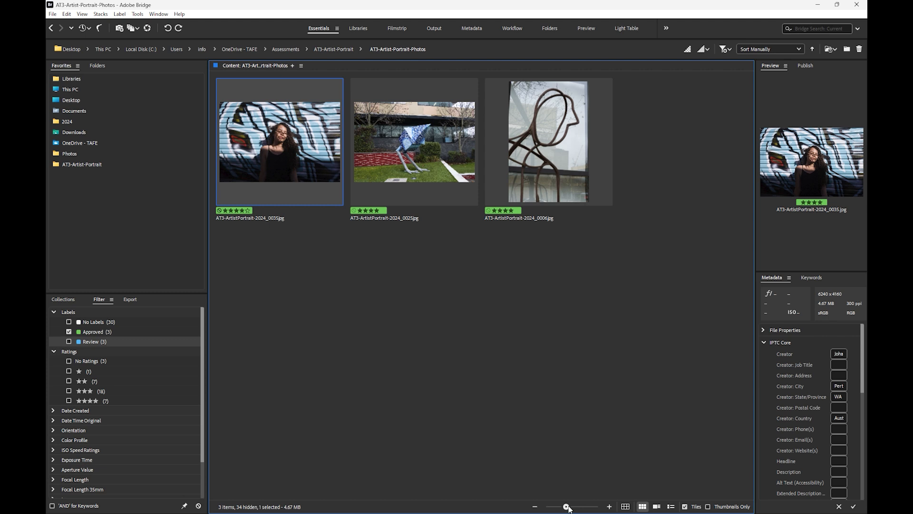
click(450, 367)
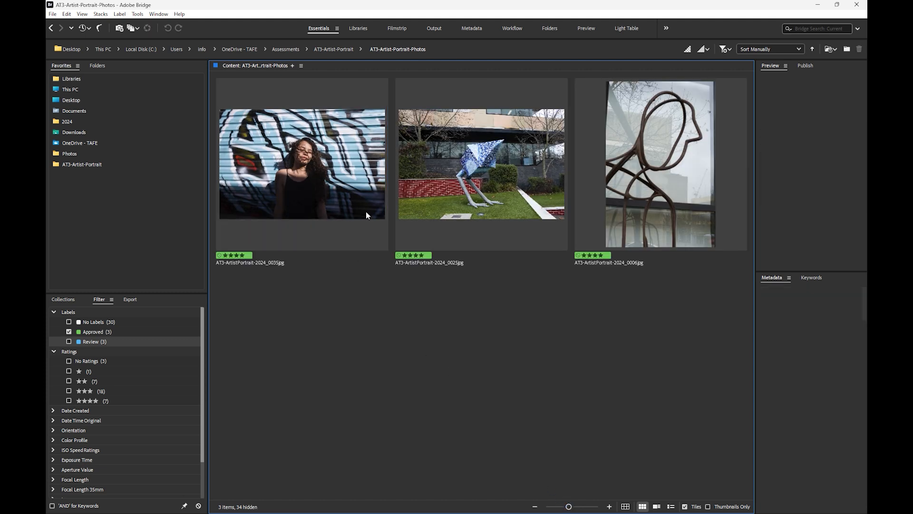
Open portrait 0035 in Photoshop, choose the Essentials (Default) workspace and fit the image to the window
click(304, 164)
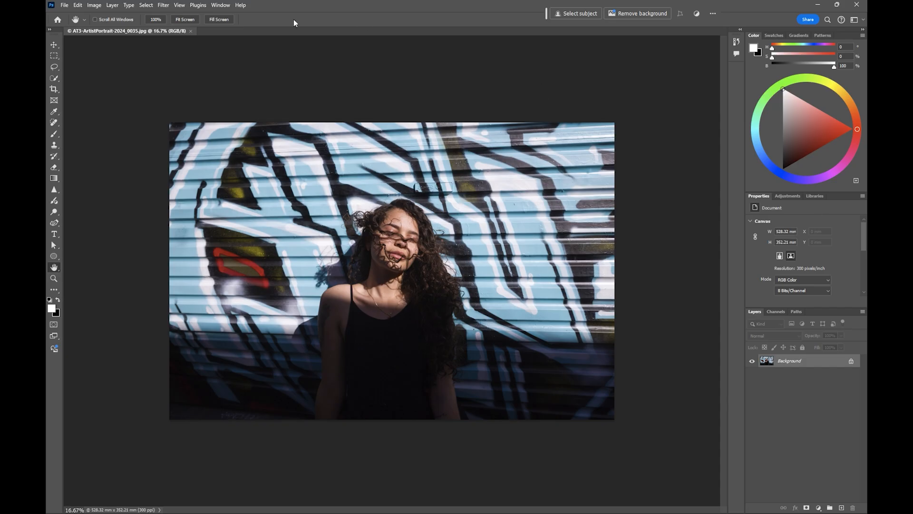
click(221, 5)
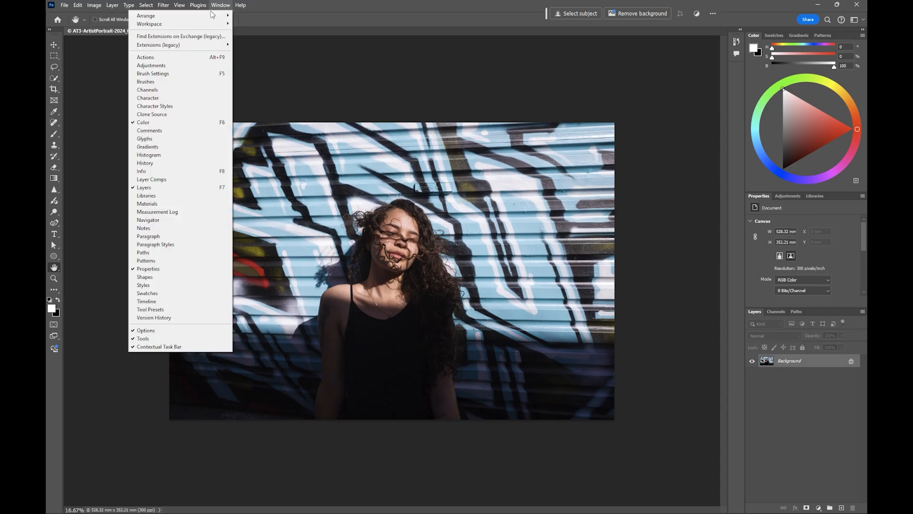
mouse_move(198, 25)
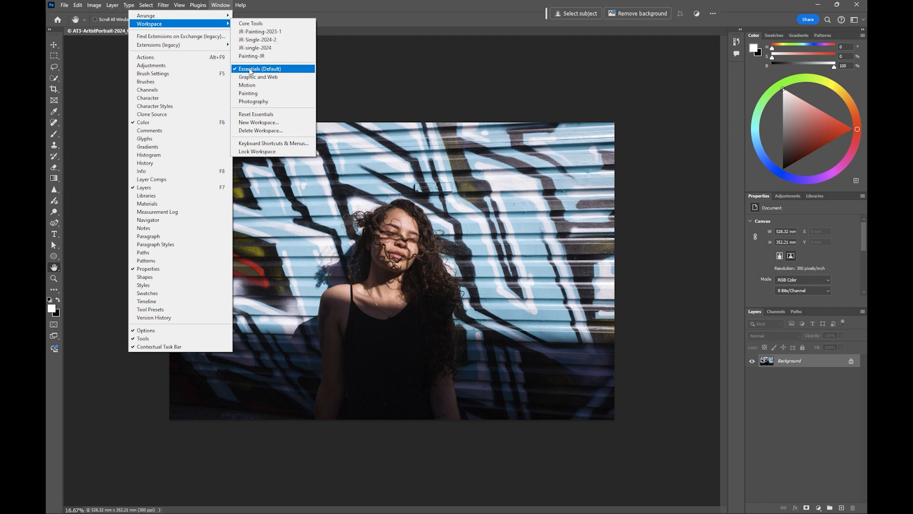
click(253, 69)
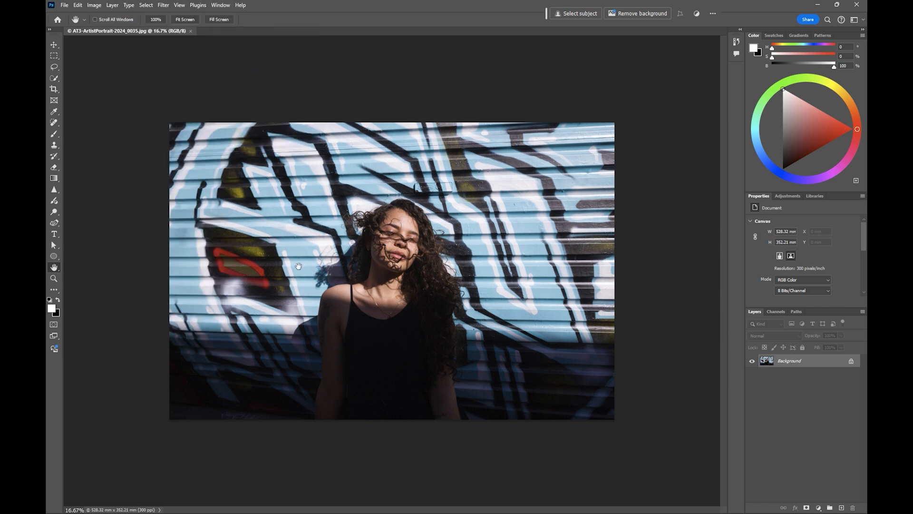
double_click(55, 269)
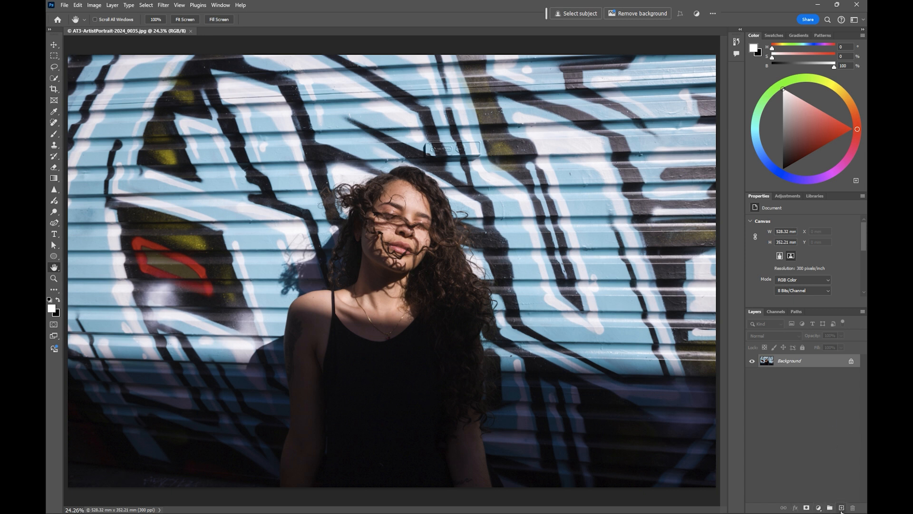
Add a new layer above the background and name it "heal"
click(842, 508)
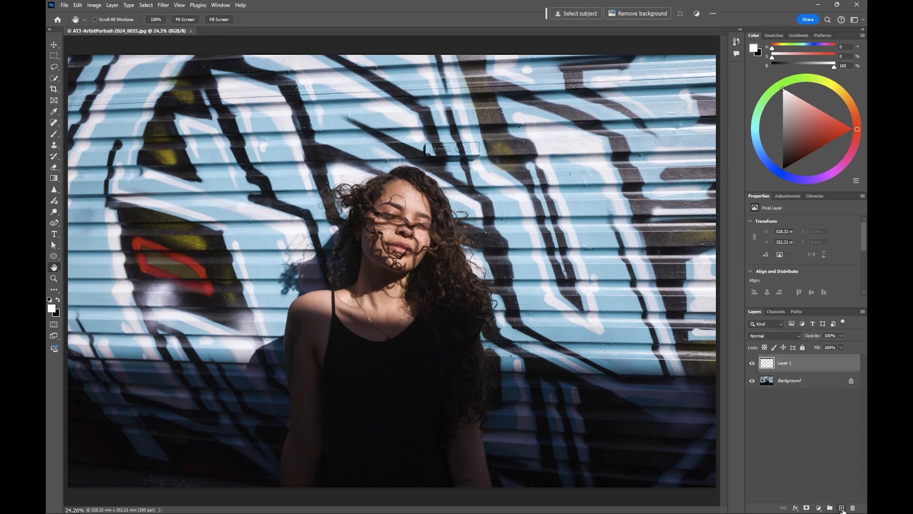
double_click(785, 363)
text(heal)
key(Return)
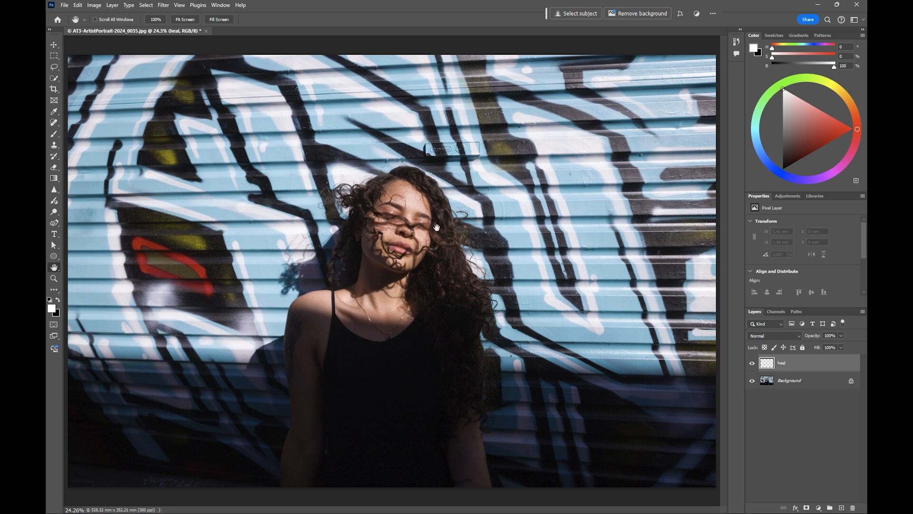
Retouch small marks on the graffiti wall above and beside the woman's head with the Spot Healing Brush on the heal layer
click(55, 124)
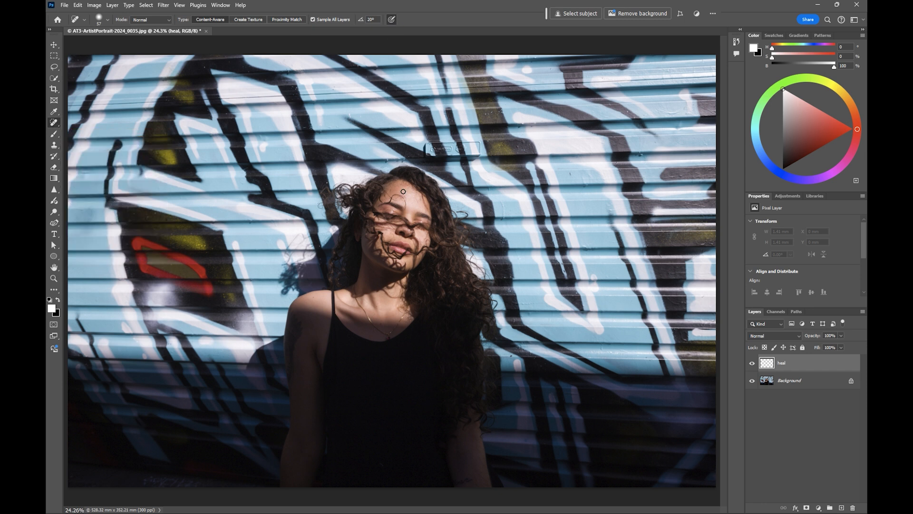
click(54, 278)
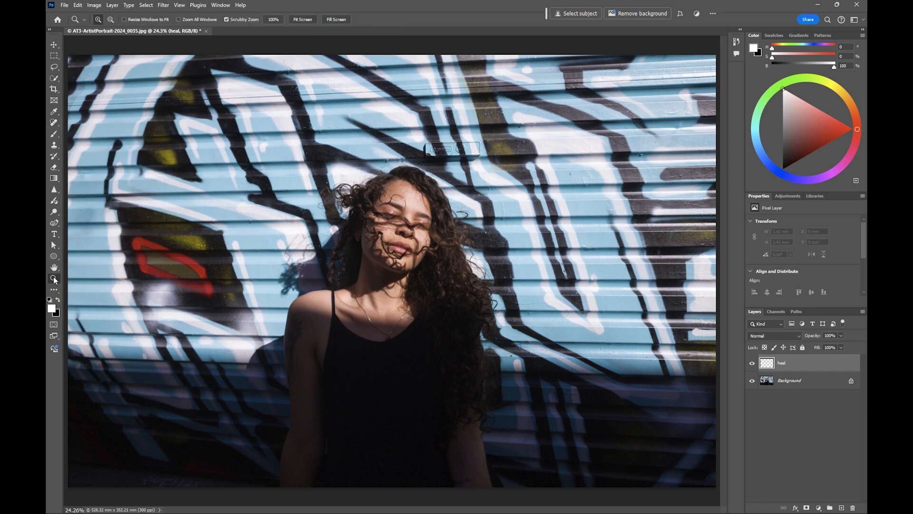
click(418, 214)
click(418, 214)
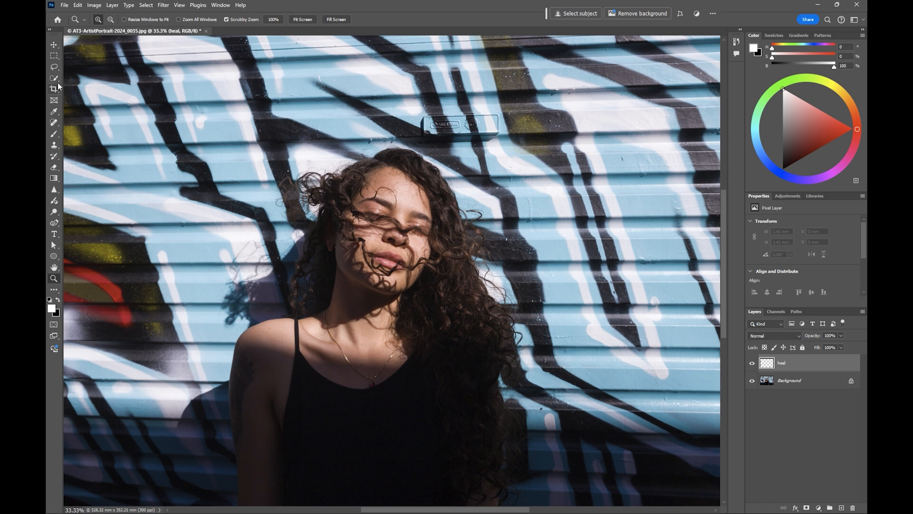
click(54, 122)
click(622, 158)
click(555, 89)
drag(582, 90, 562, 90)
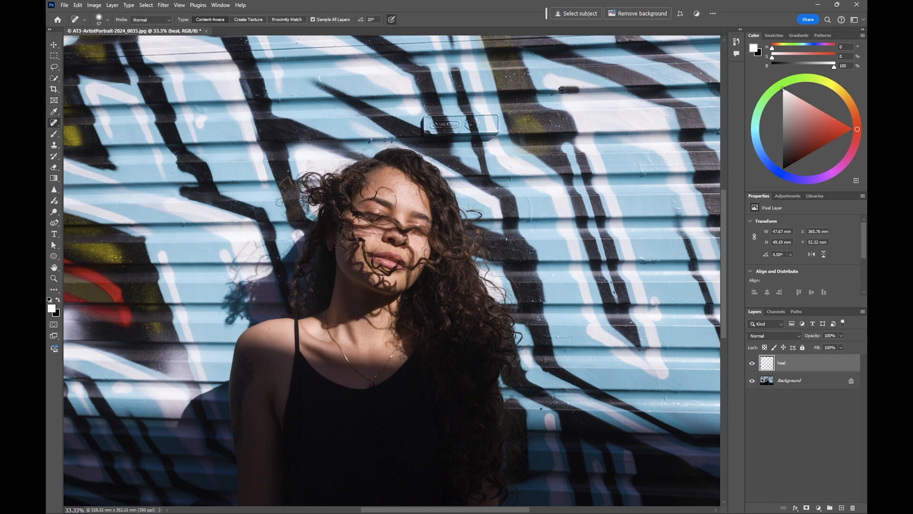
click(569, 91)
click(574, 87)
click(547, 96)
click(369, 142)
drag(399, 137, 377, 139)
Revert to an earlier Spot Healing Brush state in the history and heal small marks on the wall beside and above the woman's hair
click(736, 42)
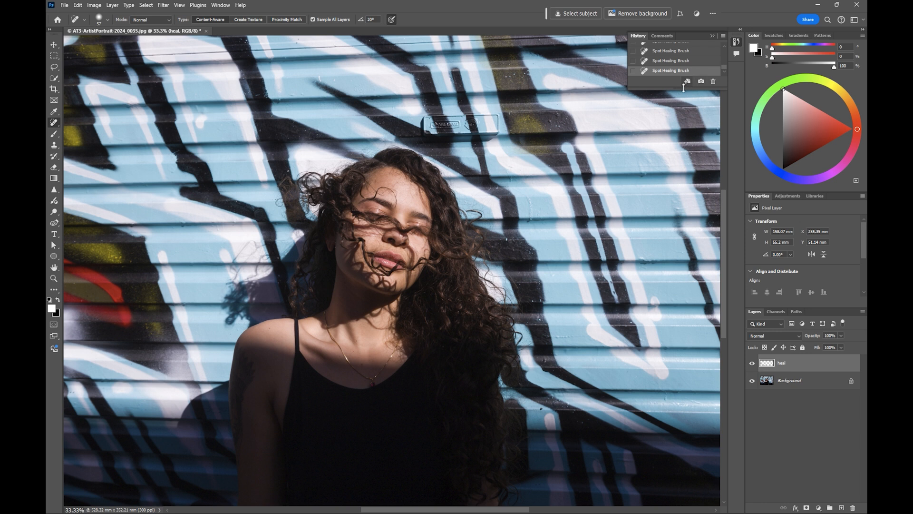
click(672, 192)
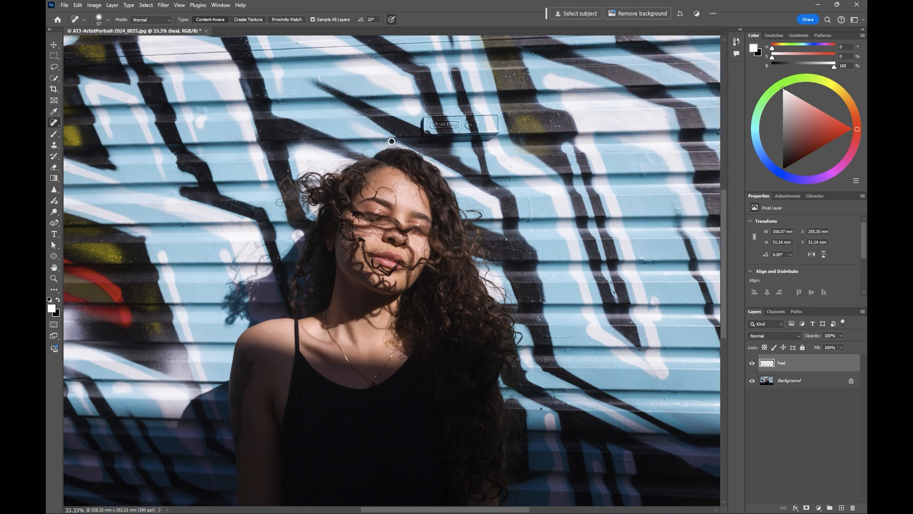
click(287, 173)
click(268, 134)
right_click(238, 139)
click(333, 81)
Heal remaining small spots around the woman's shoulder and neckline and on the graffiti wall beside her, adjusting the brush size as needed
drag(341, 388, 404, 261)
click(331, 201)
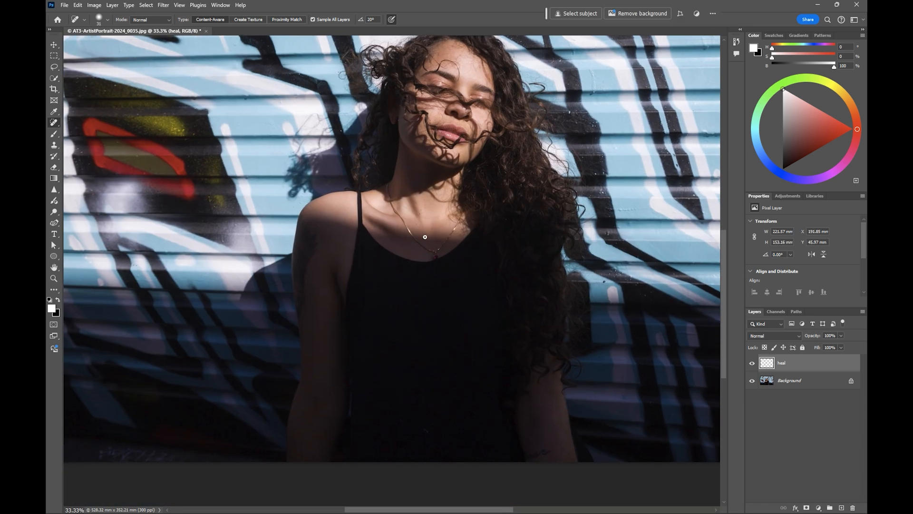
right_click(332, 229)
click(360, 248)
click(421, 211)
drag(467, 125, 425, 238)
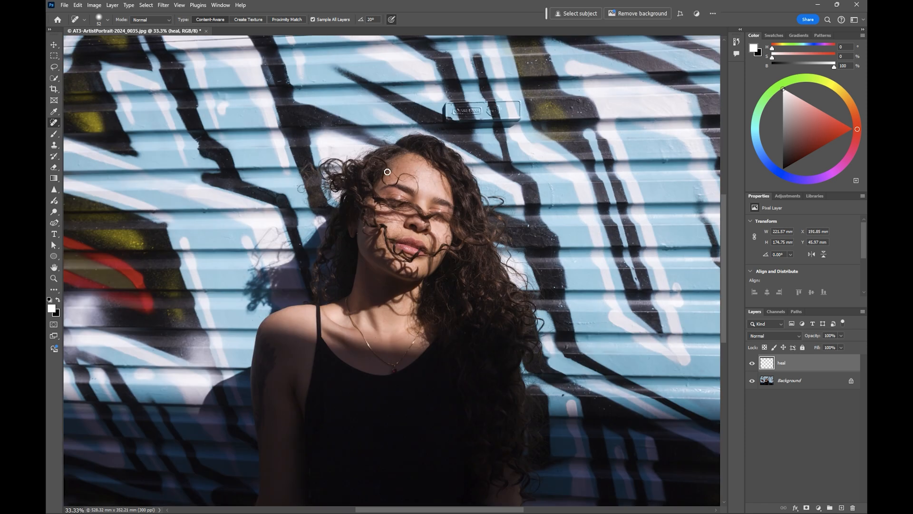
drag(379, 352, 465, 210)
click(254, 184)
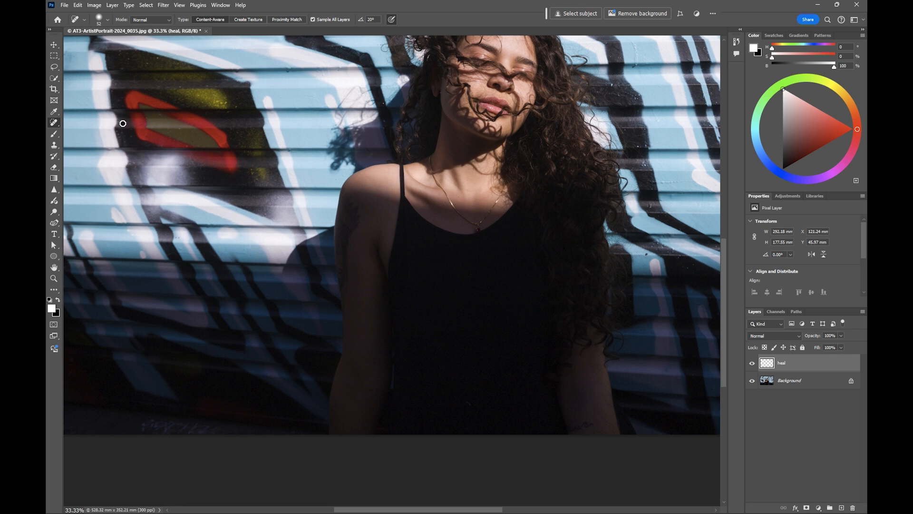
Fit the image to the window and convert the heal and Background layers together into one Smart Object
double_click(54, 267)
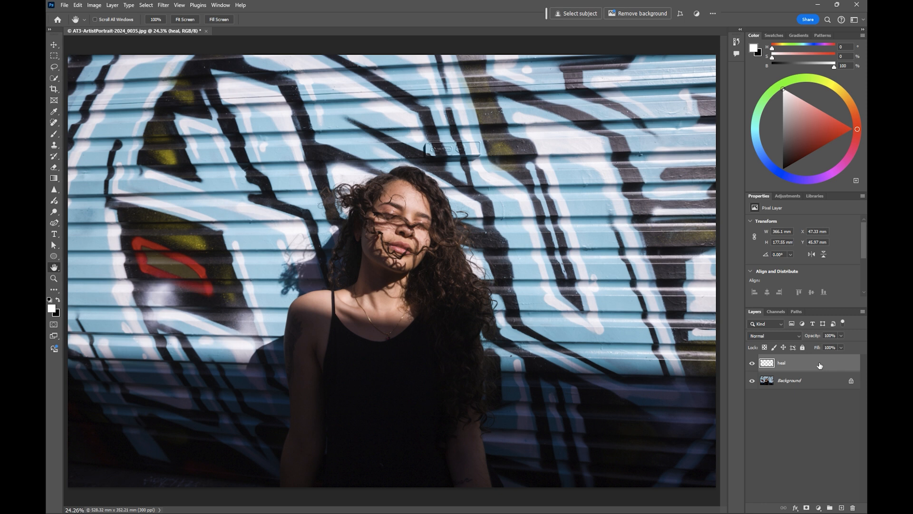
shift+click(821, 381)
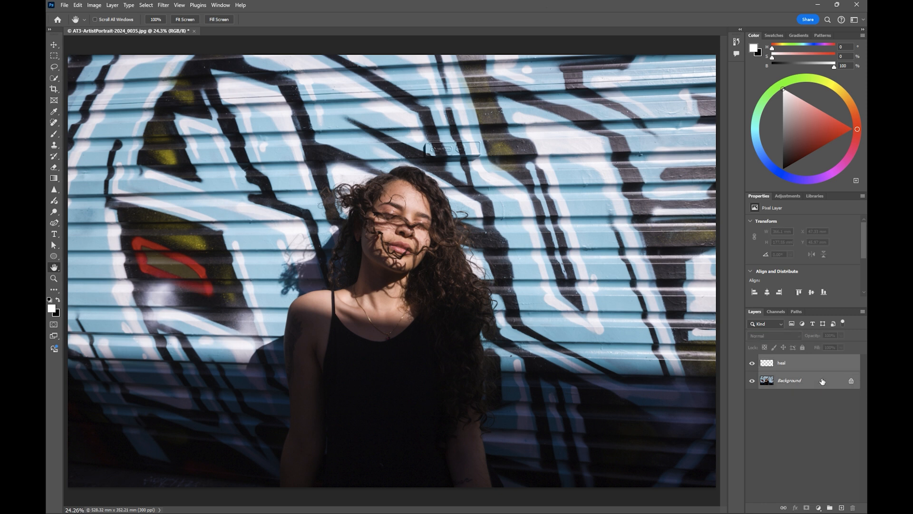
right_click(822, 380)
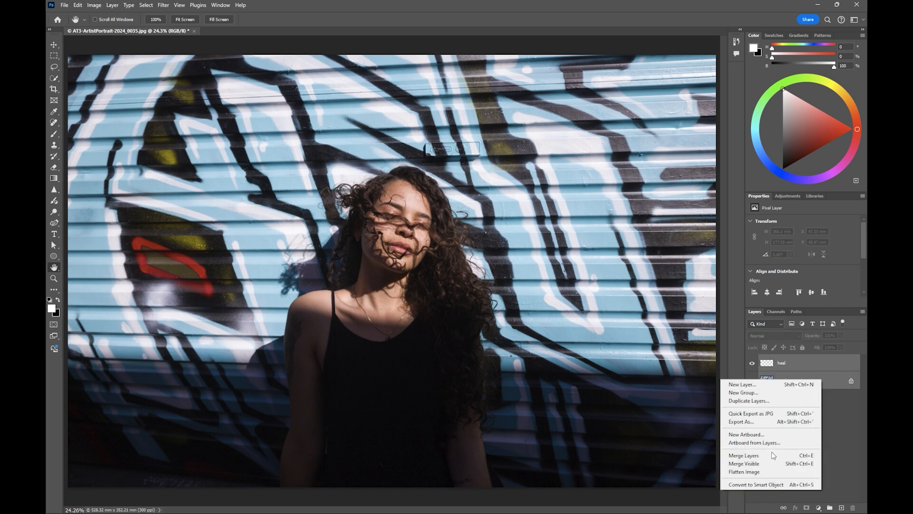
click(759, 485)
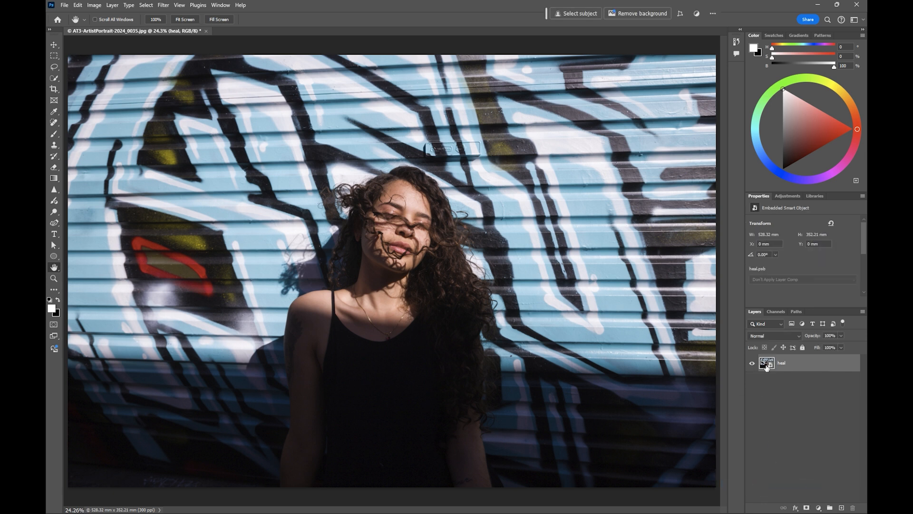
Apply the Camera Raw Filter to the Smart Object with Exposure -0.65, Highlights -40, Temperature -3 and Vibrance +35
click(163, 4)
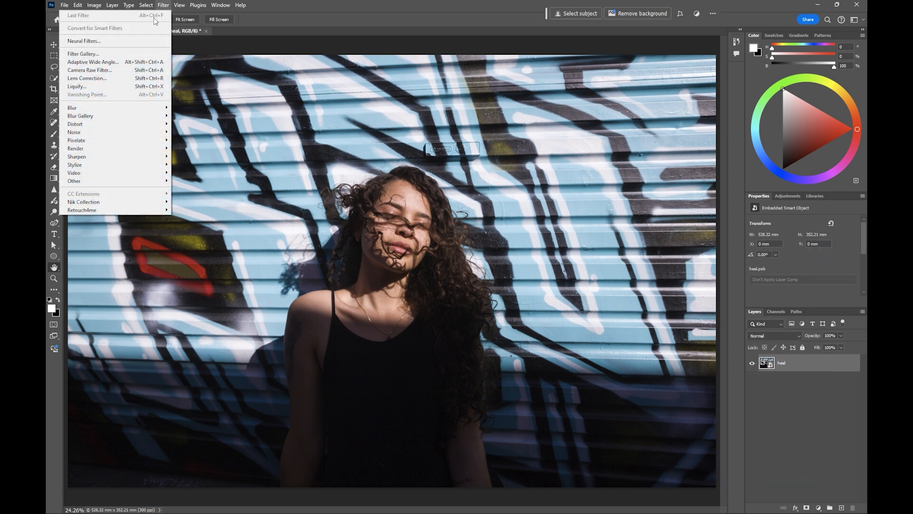
click(103, 72)
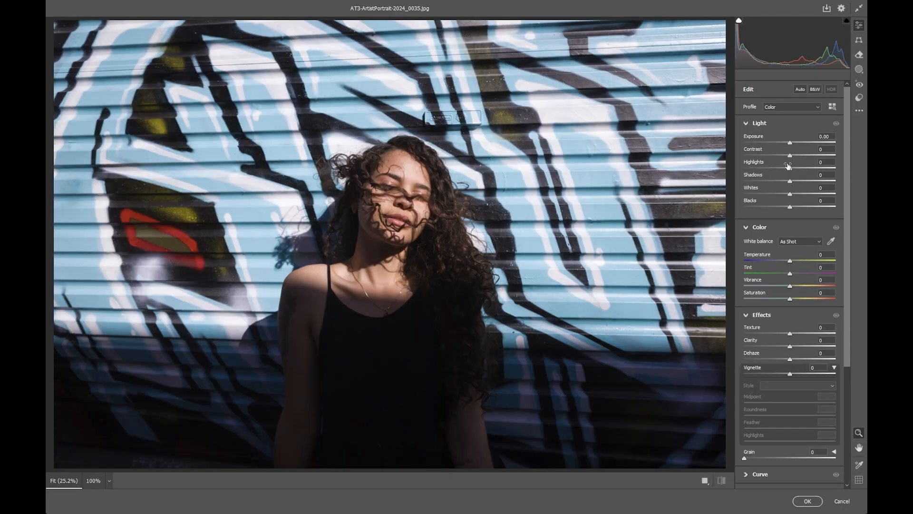
drag(790, 169, 778, 172)
drag(776, 175, 773, 174)
drag(790, 144, 786, 146)
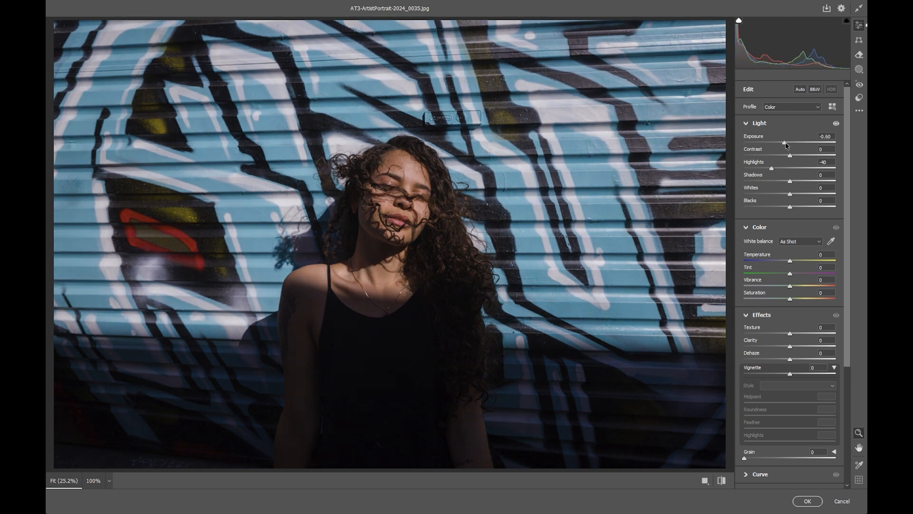
drag(790, 286, 789, 267)
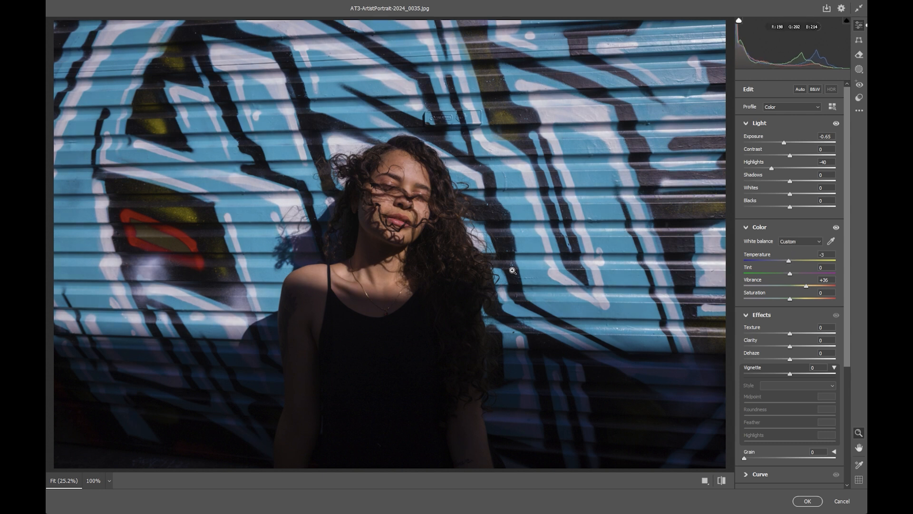
Create a Subject mask and set its Exposure to +0.65, Highlights +39, Whites +26, Temperature +1 and Saturation +14
click(860, 72)
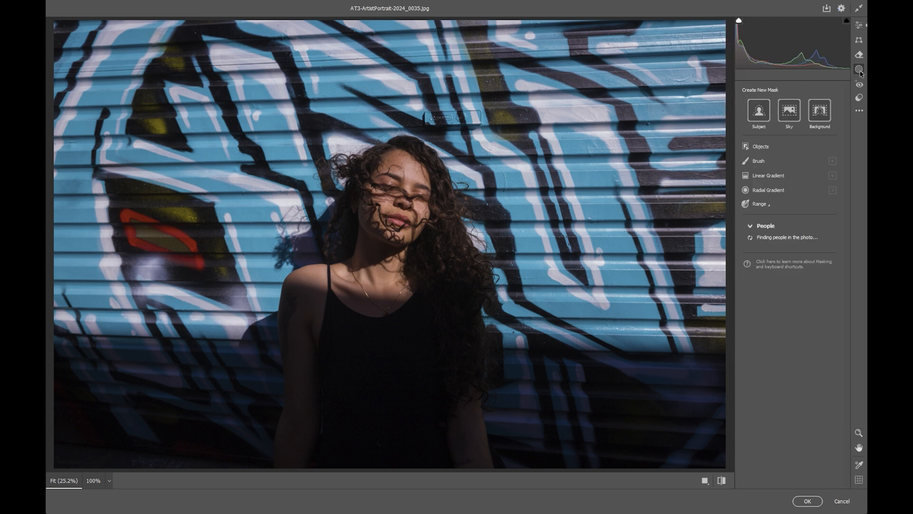
click(754, 119)
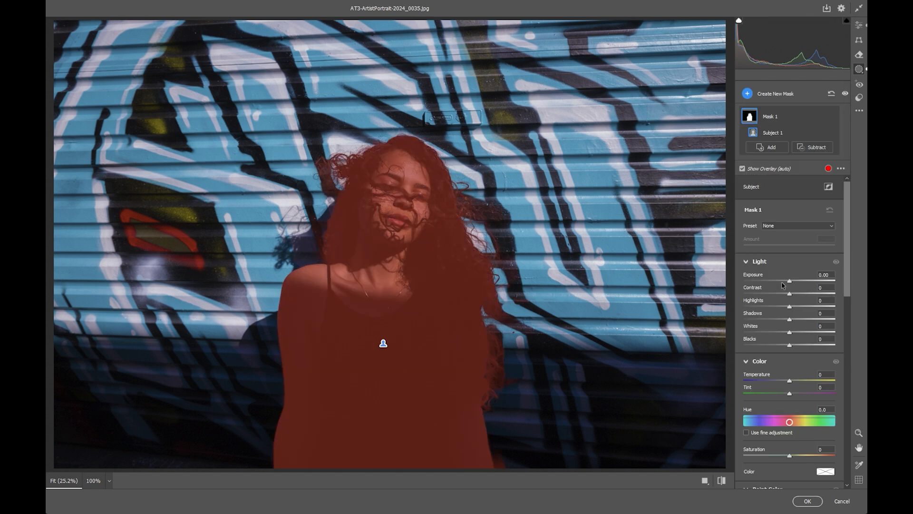
mouse_move(789, 281)
mouse_down()
mouse_move(835, 283)
mouse_move(739, 285)
mouse_move(818, 288)
mouse_move(792, 290)
mouse_move(797, 296)
mouse_up()
drag(789, 332, 809, 313)
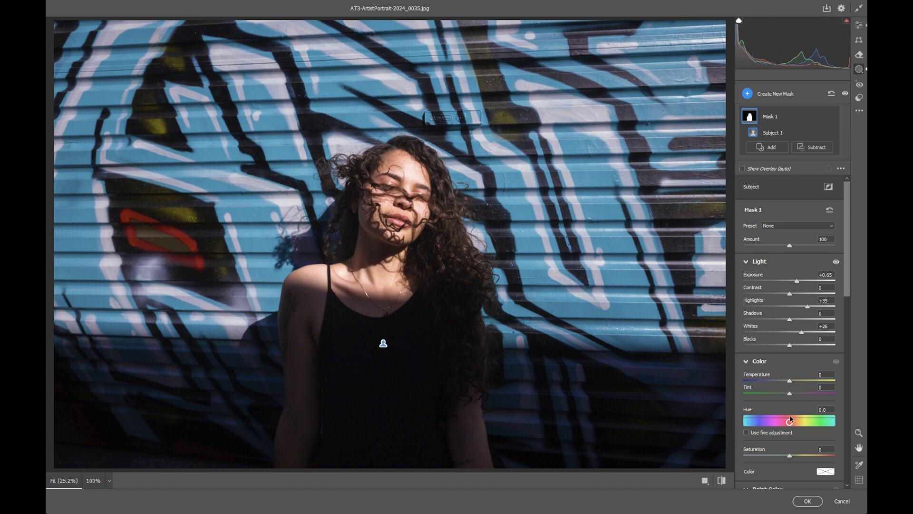
mouse_move(790, 458)
mouse_down()
mouse_move(806, 458)
mouse_move(796, 458)
mouse_up()
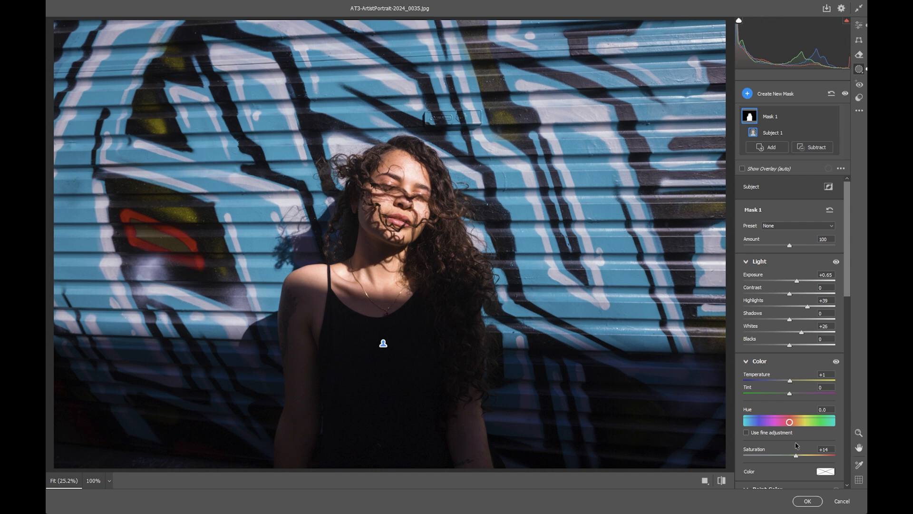
scroll(837, 306, down, 5)
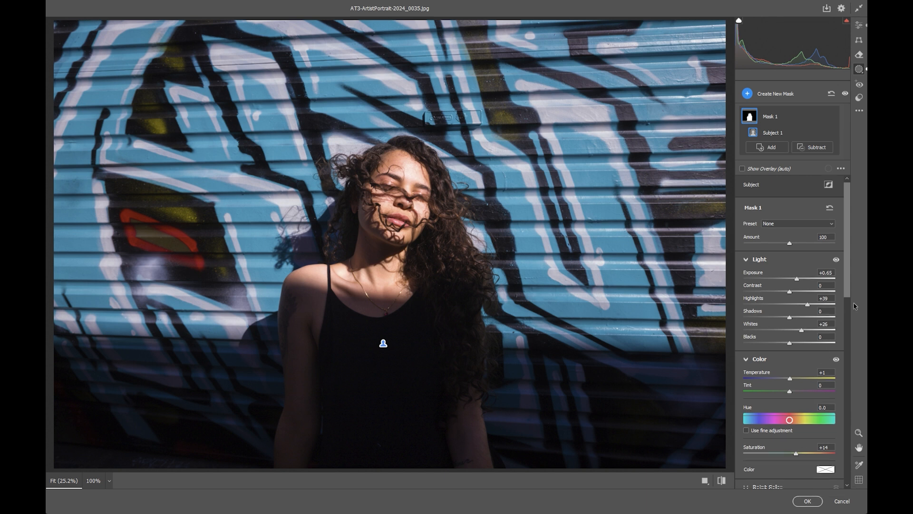
scroll(856, 345, up, 5)
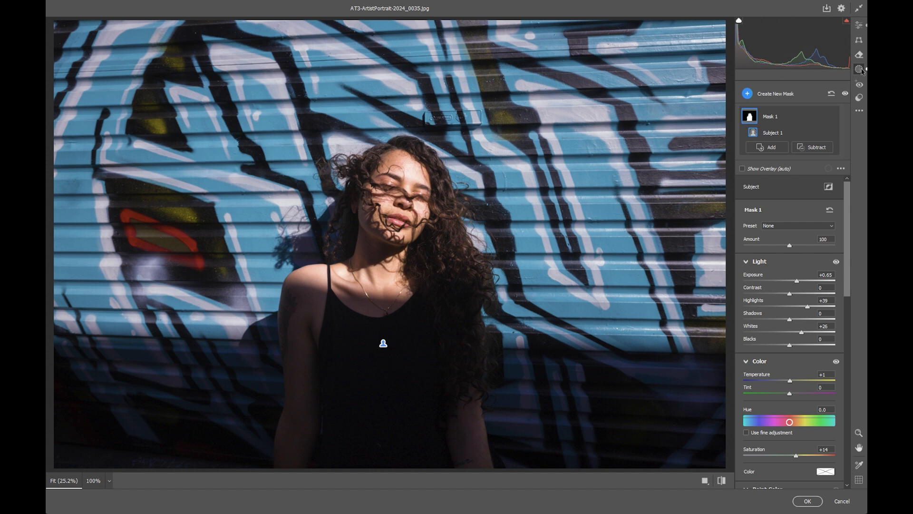
Add a global vignette of -62 with Midpoint 41 and Feather 73, and apply the Camera Raw adjustments
click(859, 27)
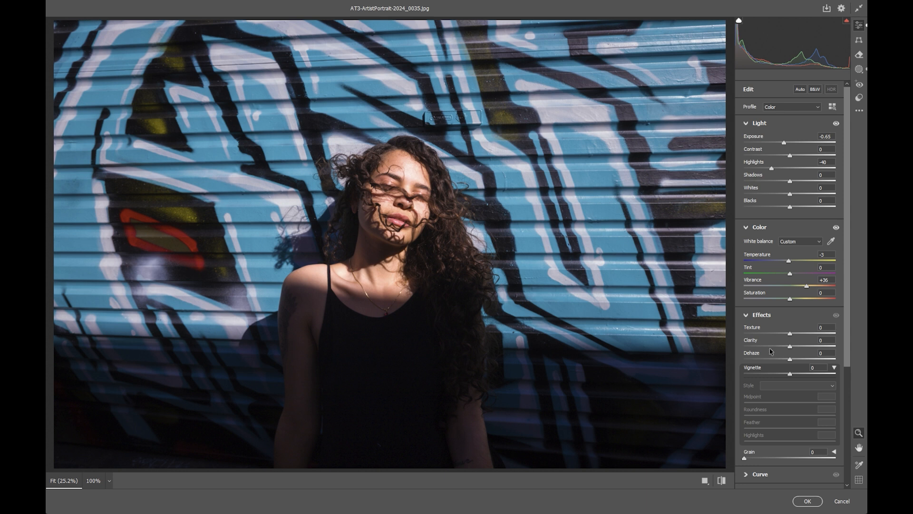
click(834, 368)
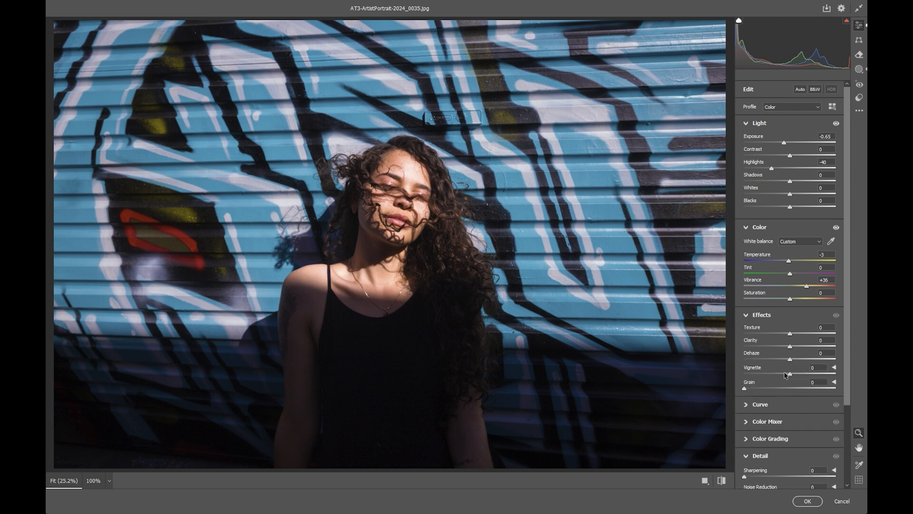
drag(791, 375, 756, 384)
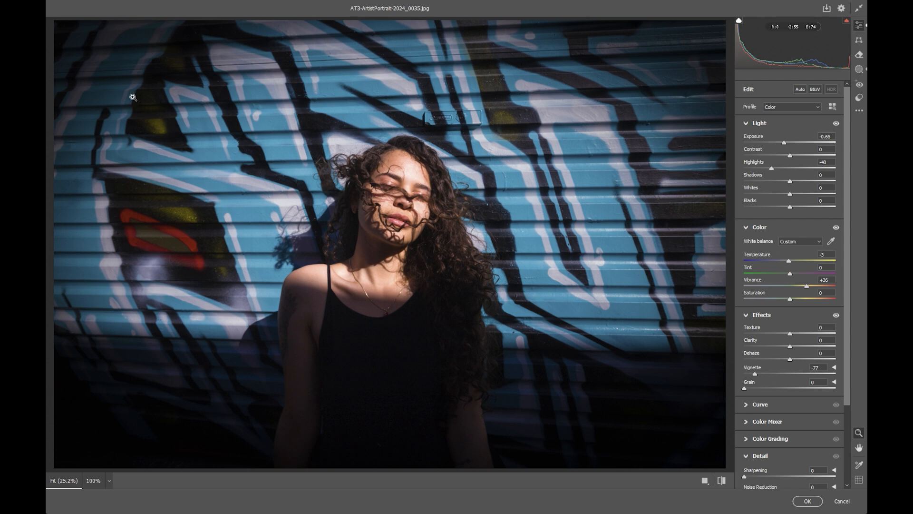
click(834, 368)
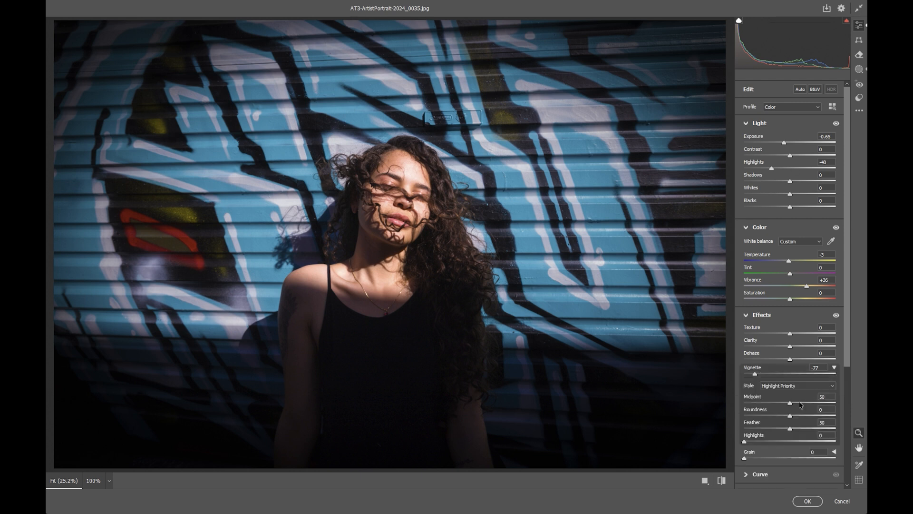
drag(790, 406, 805, 430)
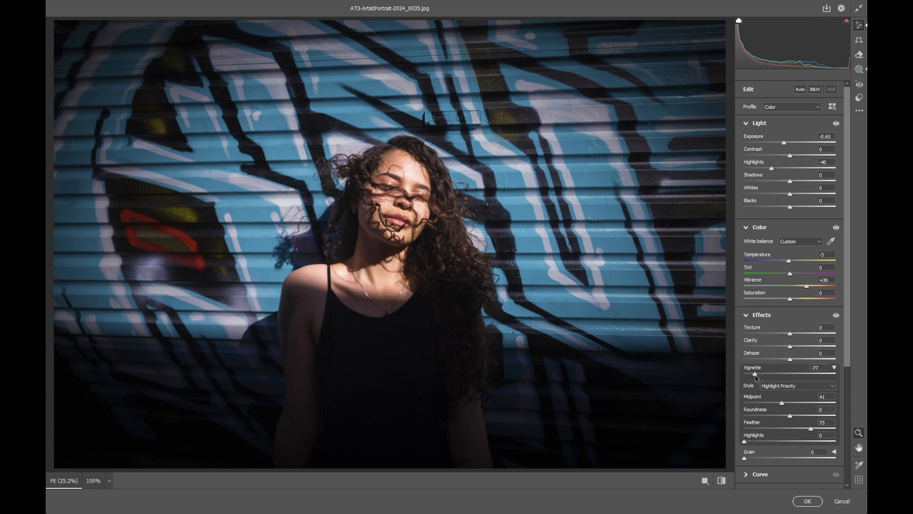
drag(756, 375, 763, 375)
click(807, 501)
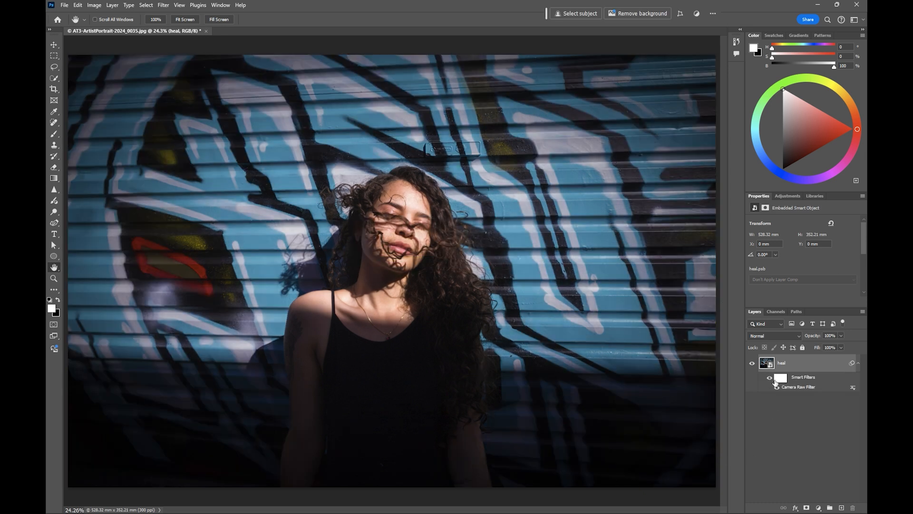
Compare the portrait with and without the Camera Raw smart filter
click(770, 378)
click(770, 378)
click(770, 378)
click(770, 378)
Reopen the Camera Raw smart filter, set the subject mask's Highlights to +7, raise the overall Exposure slightly, and apply the changes
double_click(802, 388)
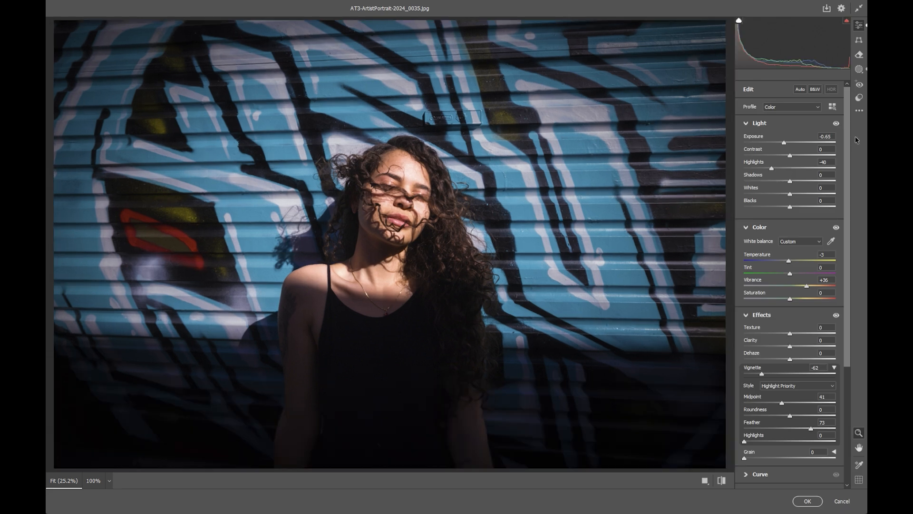
click(860, 70)
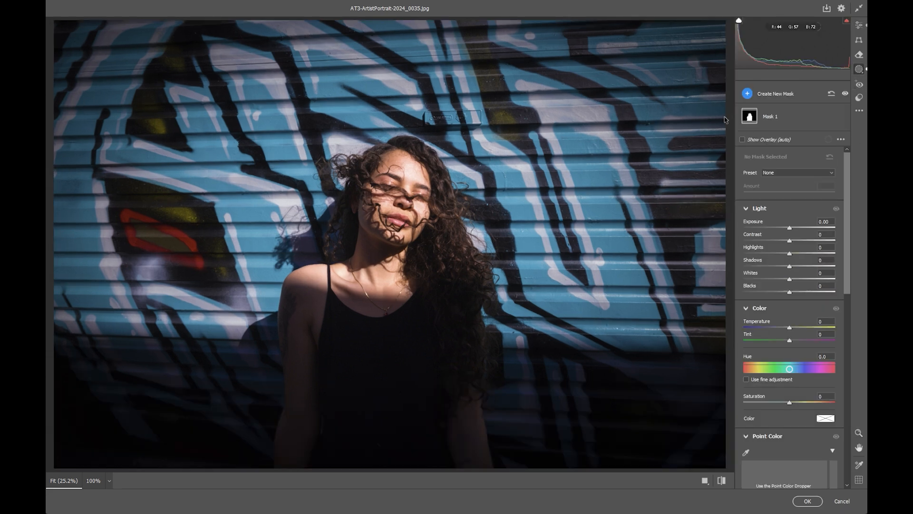
click(750, 117)
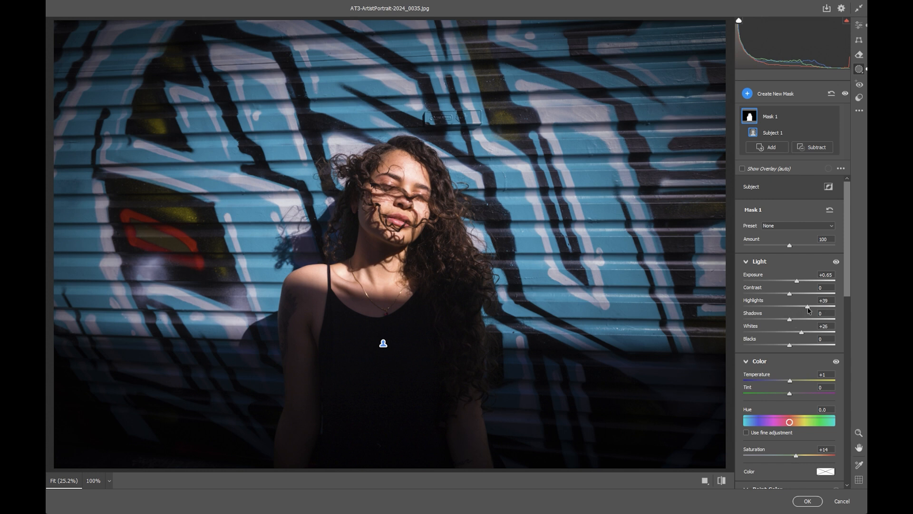
drag(804, 310, 790, 312)
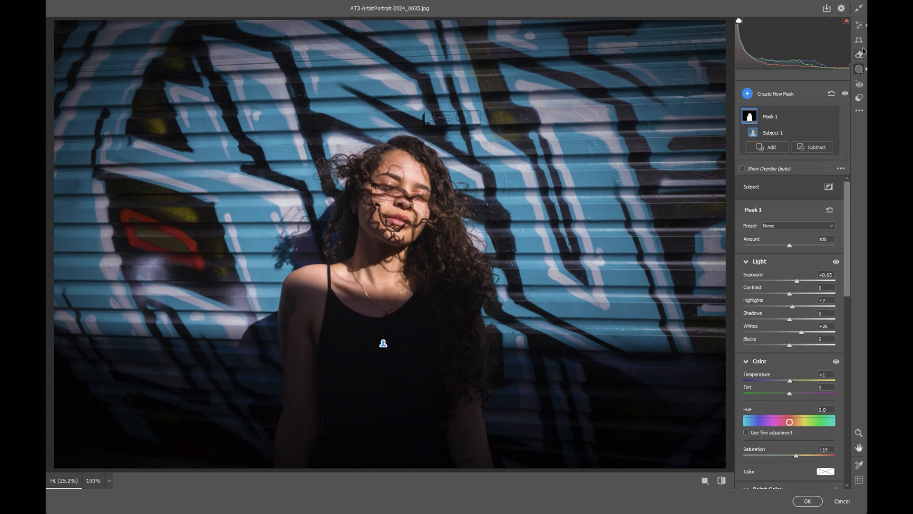
click(859, 24)
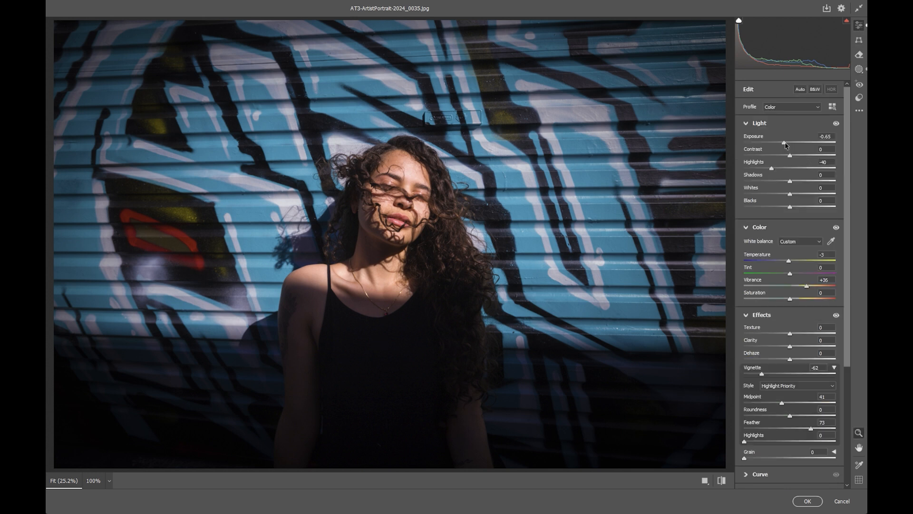
drag(785, 145, 788, 146)
click(807, 501)
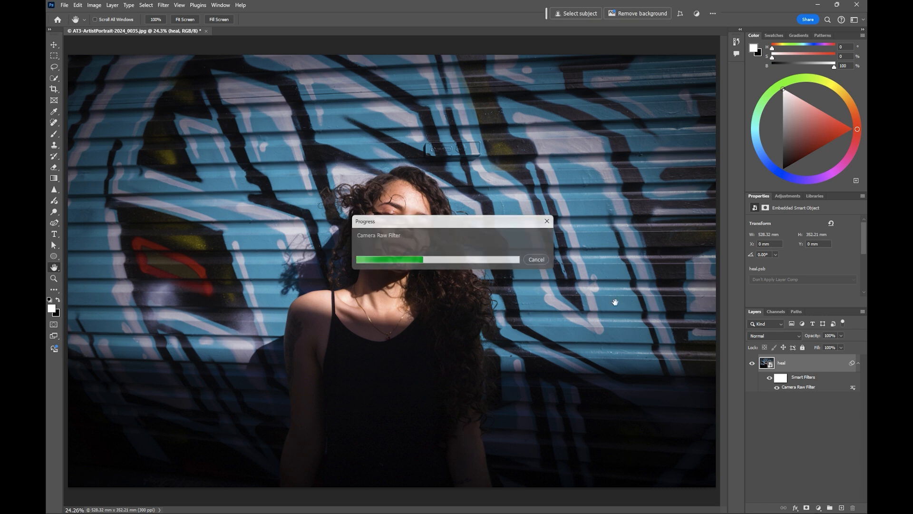
click(768, 378)
click(770, 378)
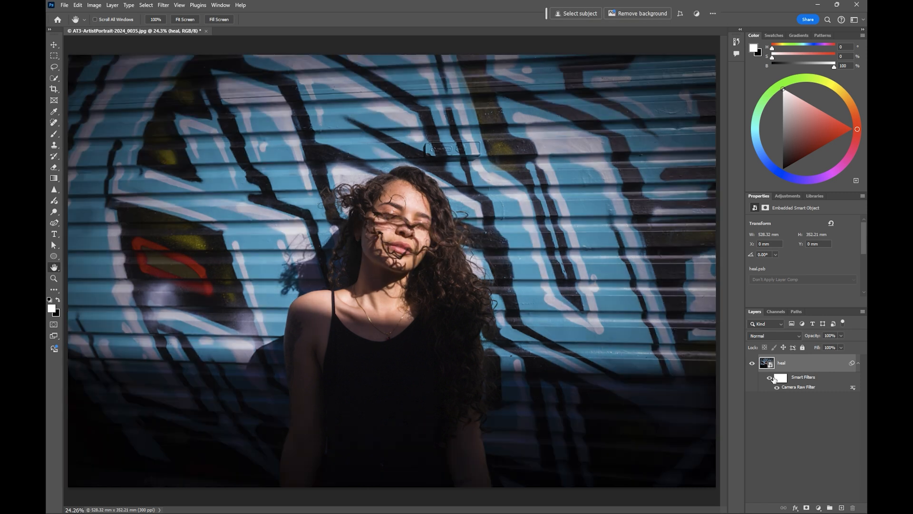
Save the graded portrait in Photoshop format as AT3-ArtistPortrait-2024_0035 in the AT3-Artist-Portrait-Photos folder, and close the document
click(64, 5)
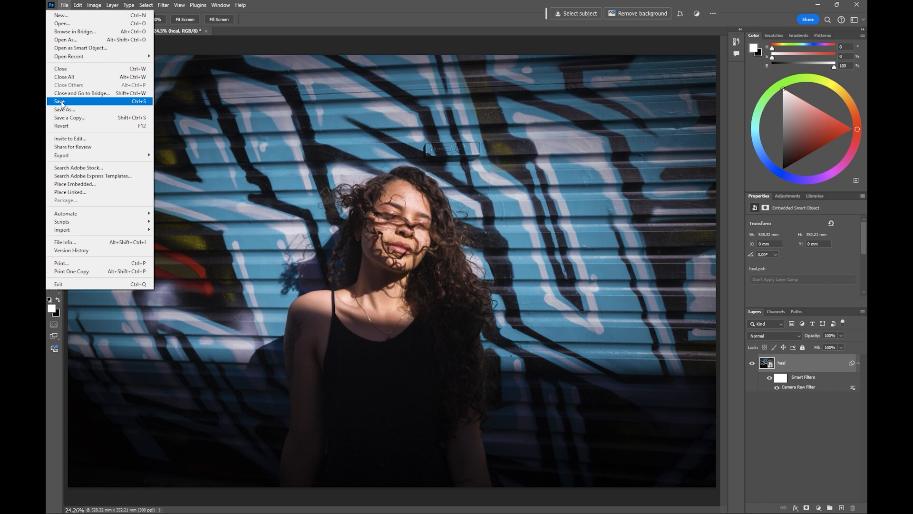
click(91, 102)
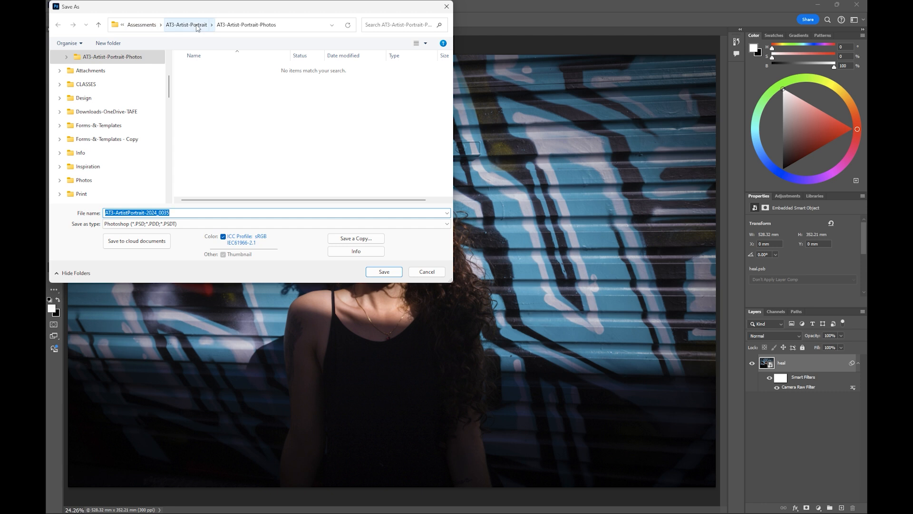
click(147, 224)
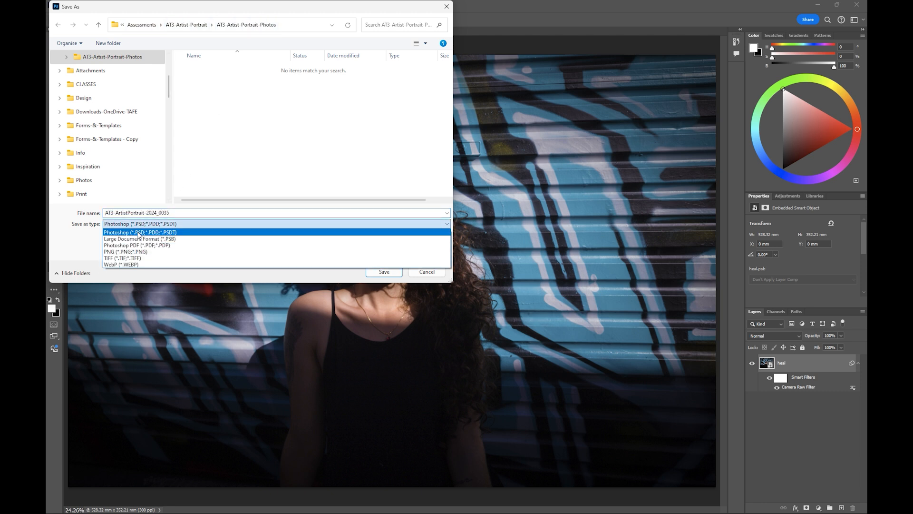
click(138, 233)
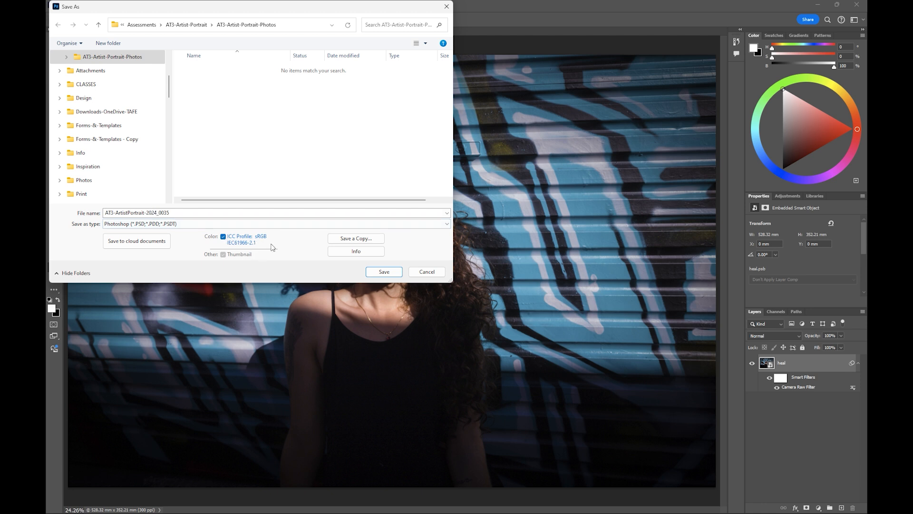
click(383, 272)
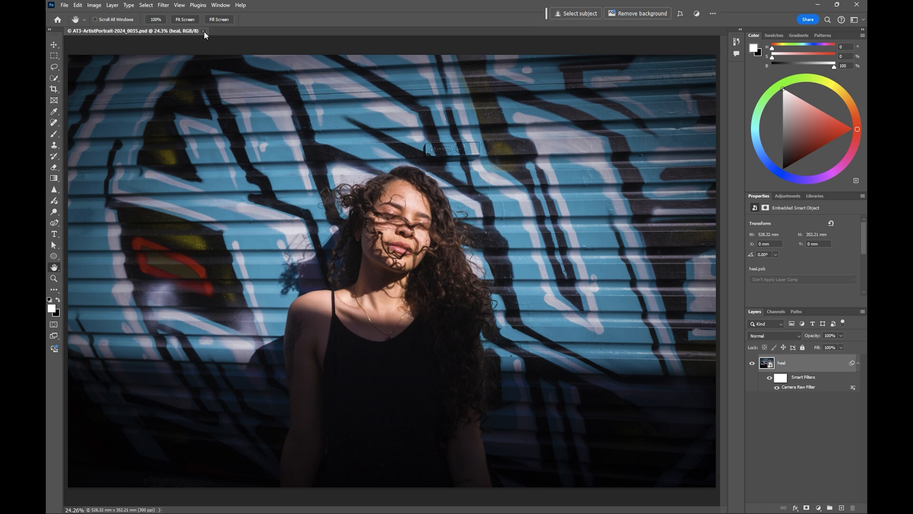
click(204, 31)
Switch to Bridge, place AT3-ArtistPortrait-2024_0035.psd first among the approved photos, and open AT3-ArtistPortrait-2024_0025.jpg in Photoshop
click(816, 6)
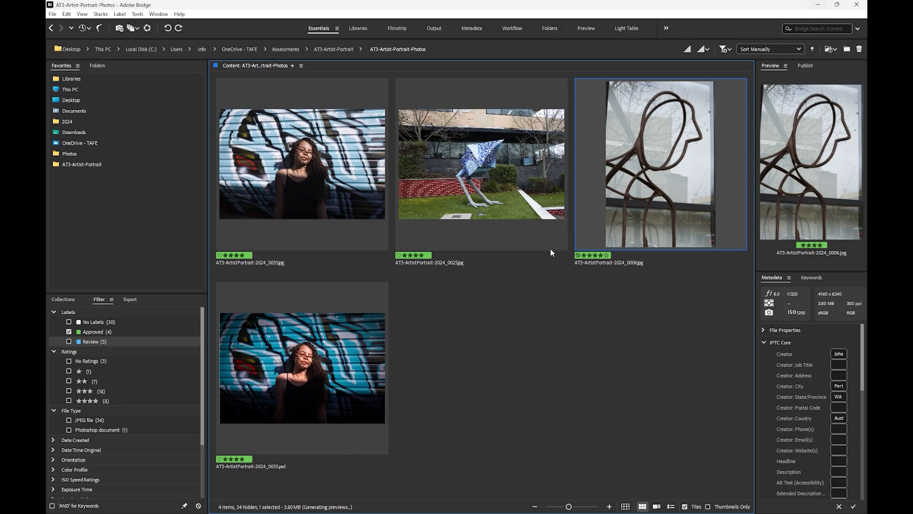
drag(293, 392, 251, 206)
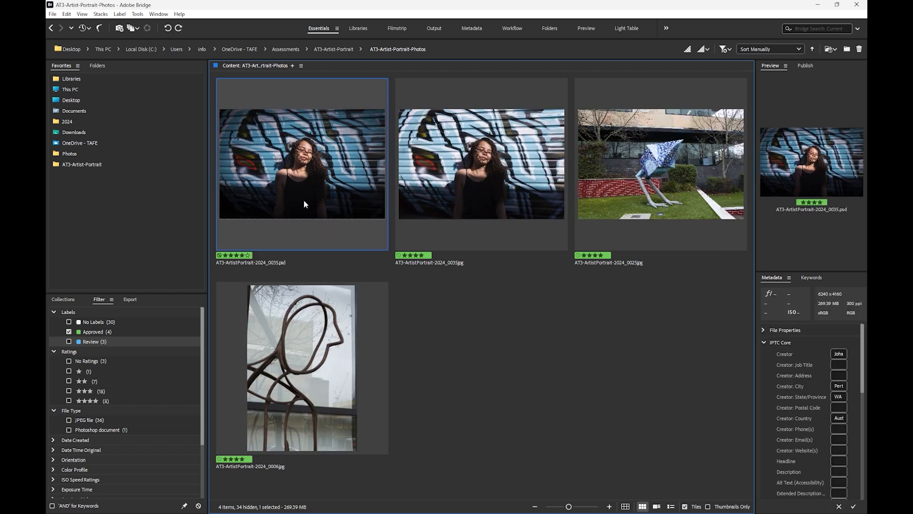
click(626, 235)
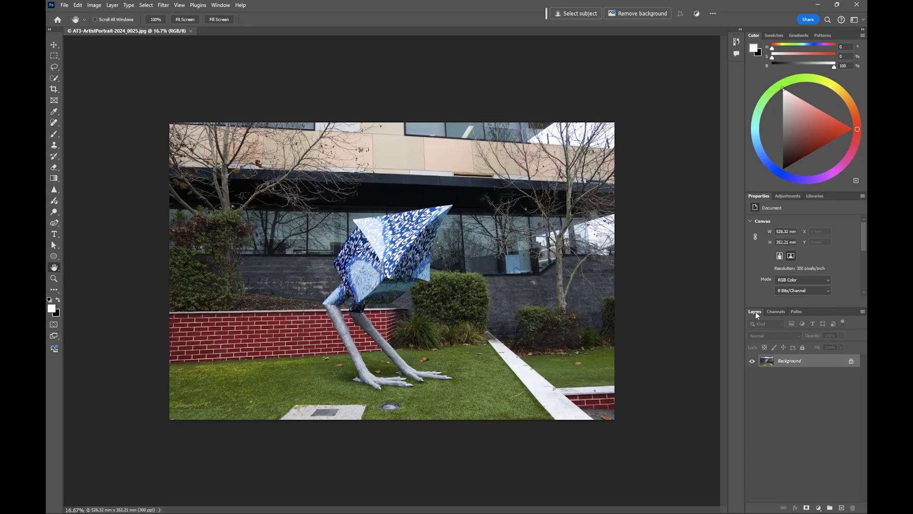
Add a new layer named Heal above the sculpture photo's Background layer
click(55, 267)
double_click(55, 266)
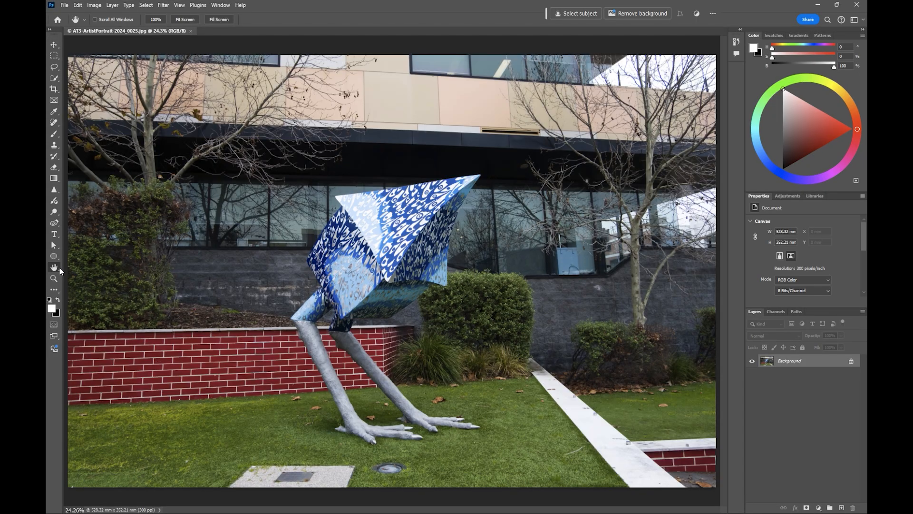
click(842, 507)
double_click(782, 362)
text(Heal)
key(Return)
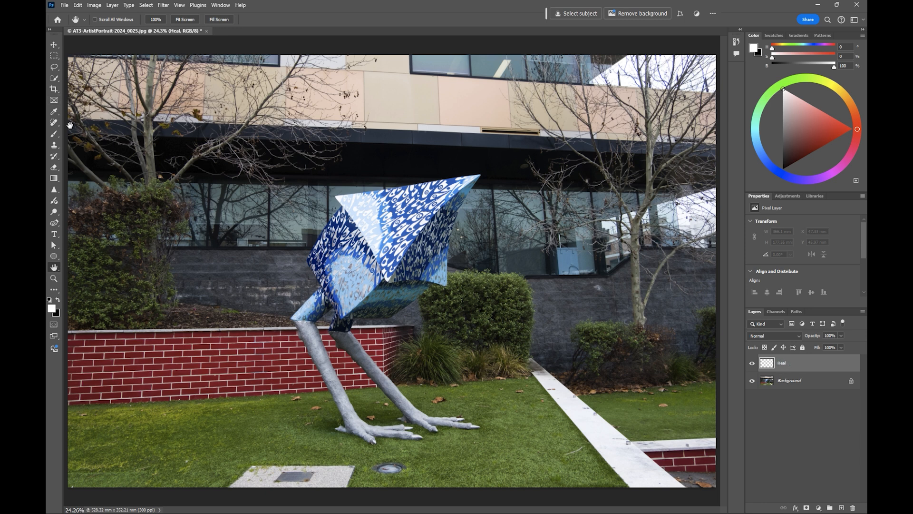
Remove the round drain cover and the concrete slab from the lawn with the Spot Healing Brush on the Heal layer
click(53, 278)
double_click(382, 245)
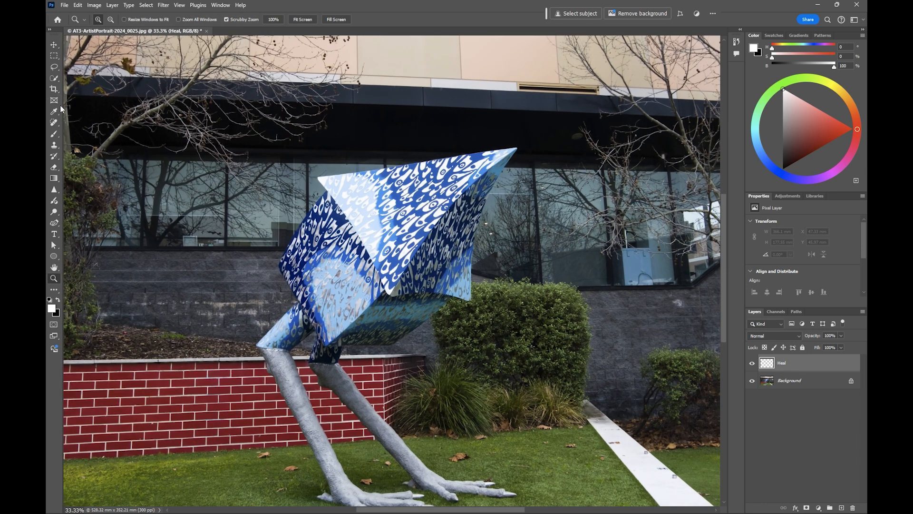
click(54, 123)
drag(447, 445, 485, 390)
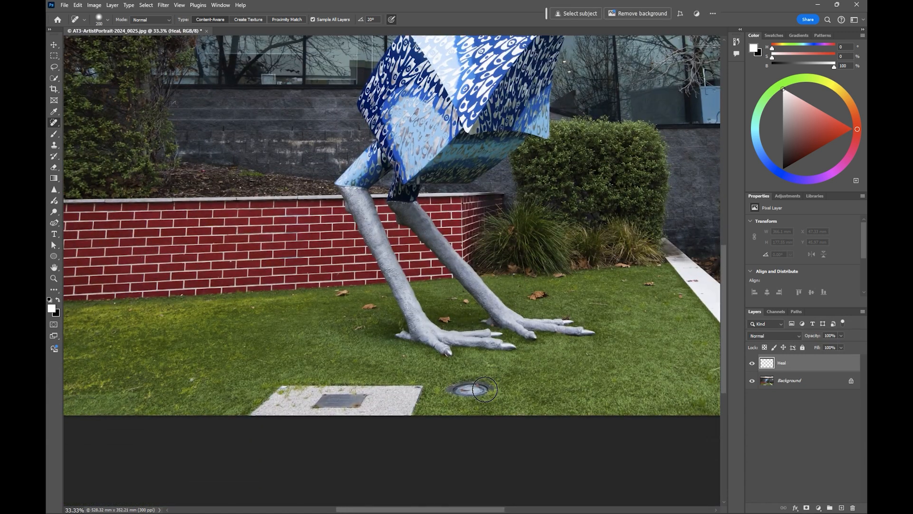
right_click(438, 405)
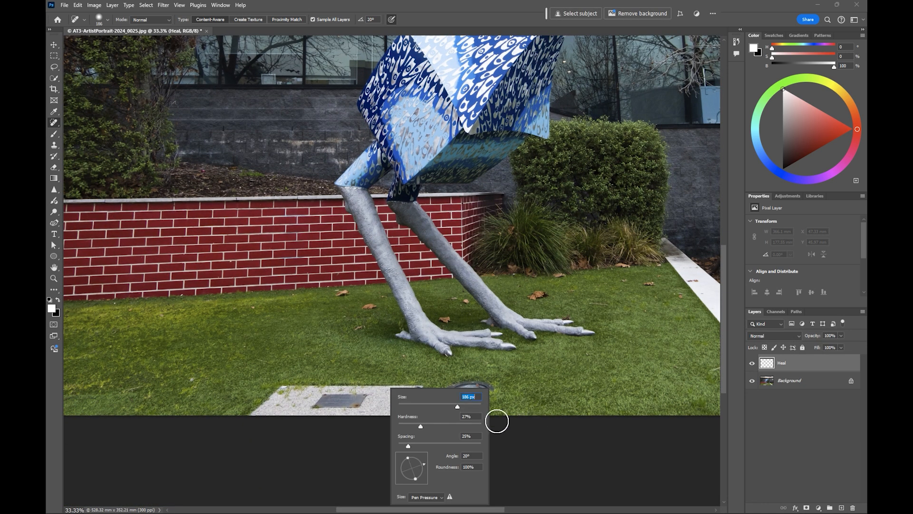
key(Return)
mouse_move(487, 391)
mouse_down()
mouse_move(460, 392)
mouse_move(465, 387)
mouse_move(484, 406)
mouse_up()
mouse_move(424, 383)
mouse_down()
mouse_move(262, 387)
mouse_move(291, 392)
mouse_move(259, 412)
mouse_move(413, 422)
mouse_move(422, 397)
mouse_move(301, 391)
mouse_up()
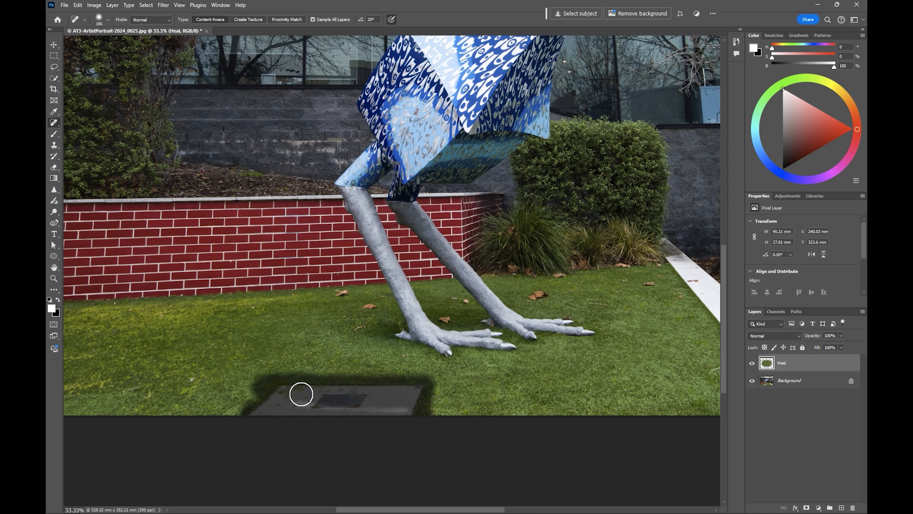
Heal the small marks on the lawn and the thin pale twig beside the white kerb using a smaller Spot Healing Brush
key(bracketleft)
key(bracketleft)
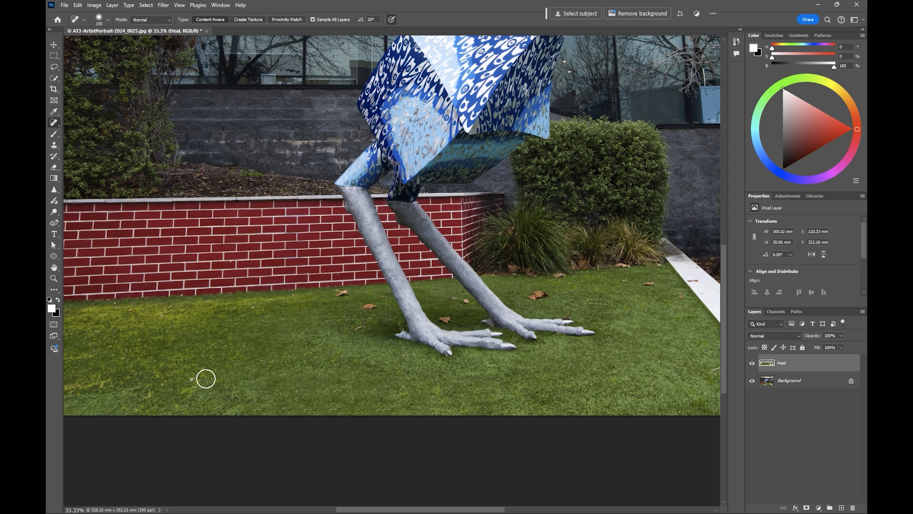
mouse_move(250, 361)
mouse_down()
mouse_move(281, 363)
mouse_move(253, 352)
mouse_move(471, 303)
mouse_move(221, 377)
mouse_up()
scroll(253, 352, down, 1)
scroll(221, 377, right, 5)
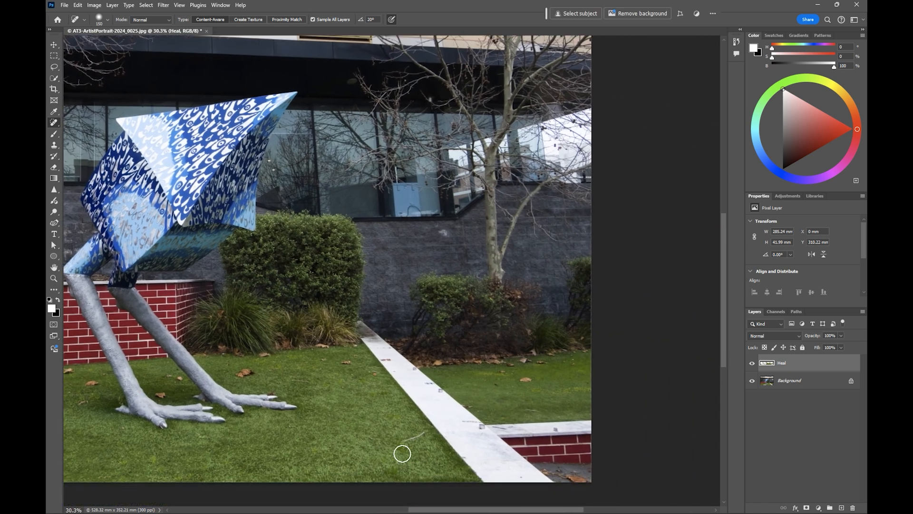
right_click(392, 429)
drag(358, 415, 326, 415)
mouse_move(403, 442)
mouse_down()
mouse_move(423, 432)
mouse_move(408, 440)
mouse_up()
key(h)
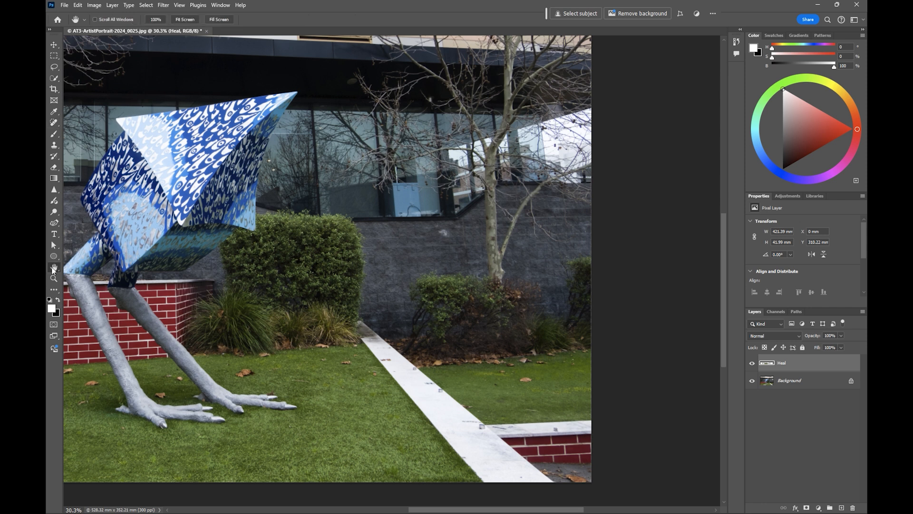
key(ctrl+0)
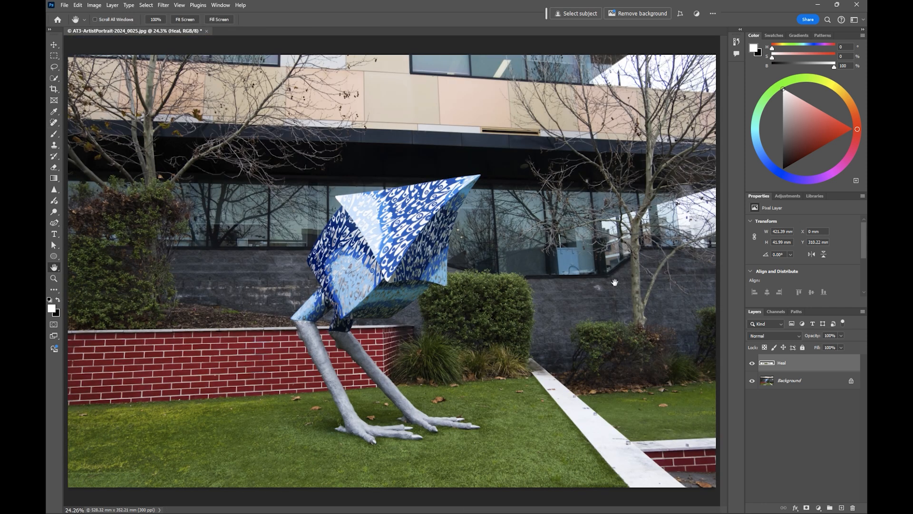
key(j)
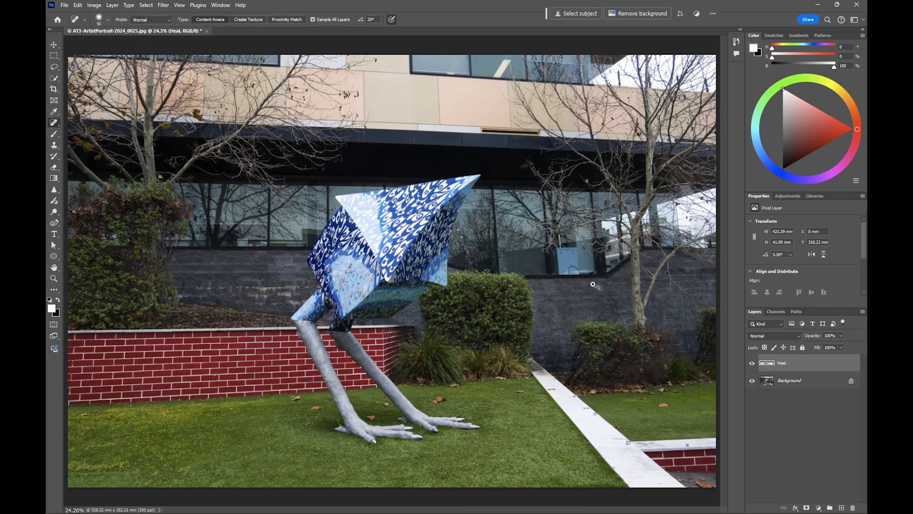
key(bracketright)
key(bracketright)
key(bracketright)
key(bracketright)
Combine the Heal and Background layers into one smart object
shift+click(828, 387)
right_click(820, 365)
click(759, 357)
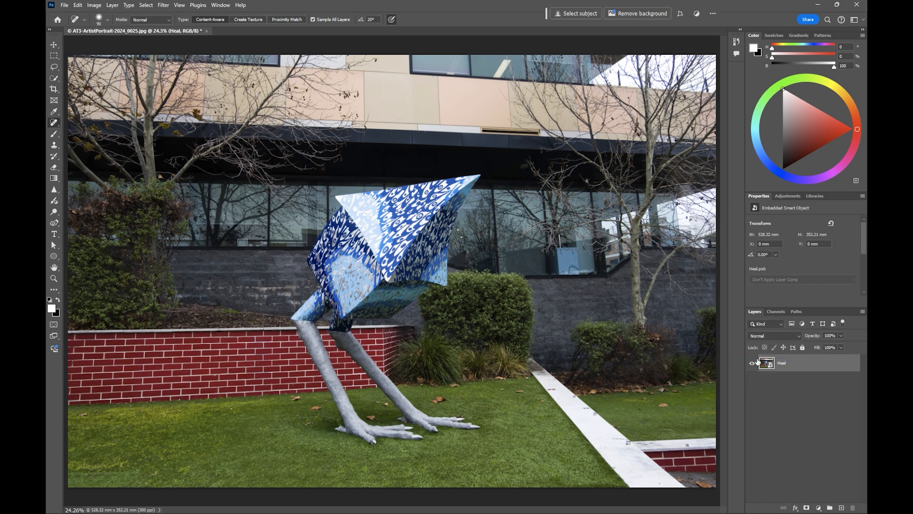
Apply a Camera Raw filter to the smart object with slightly lowered Highlights and slightly raised Vibrance
click(163, 5)
click(95, 70)
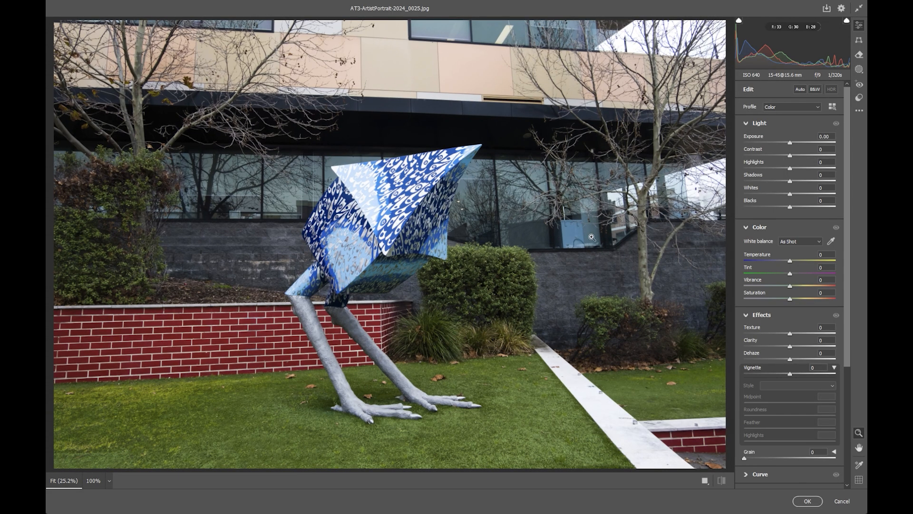
drag(789, 168, 783, 169)
drag(789, 286, 792, 263)
click(808, 501)
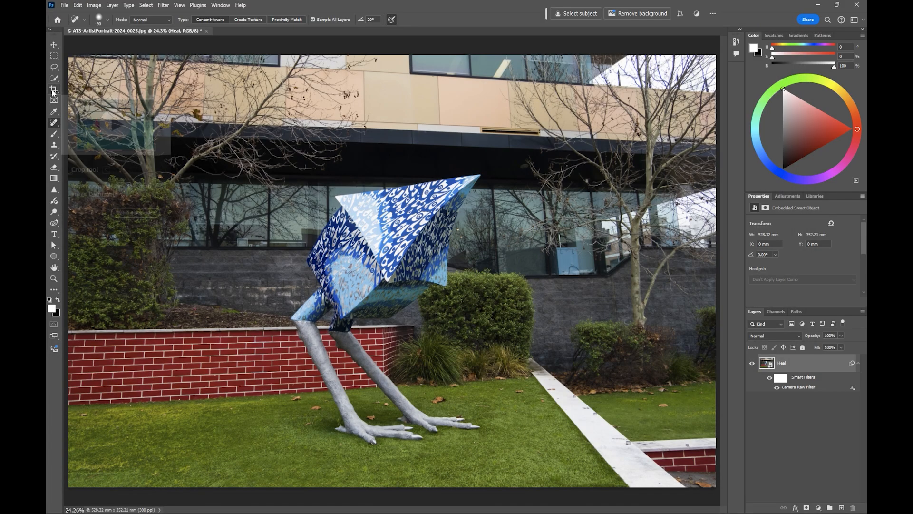
Crop the photo non-destructively to a 1:1 square of about 262 mm around the bird sculpture
click(54, 91)
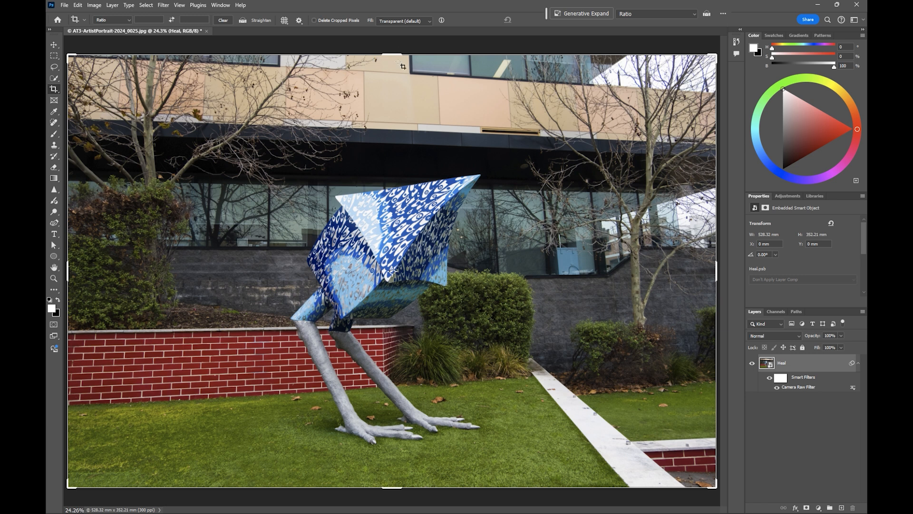
click(113, 20)
click(109, 56)
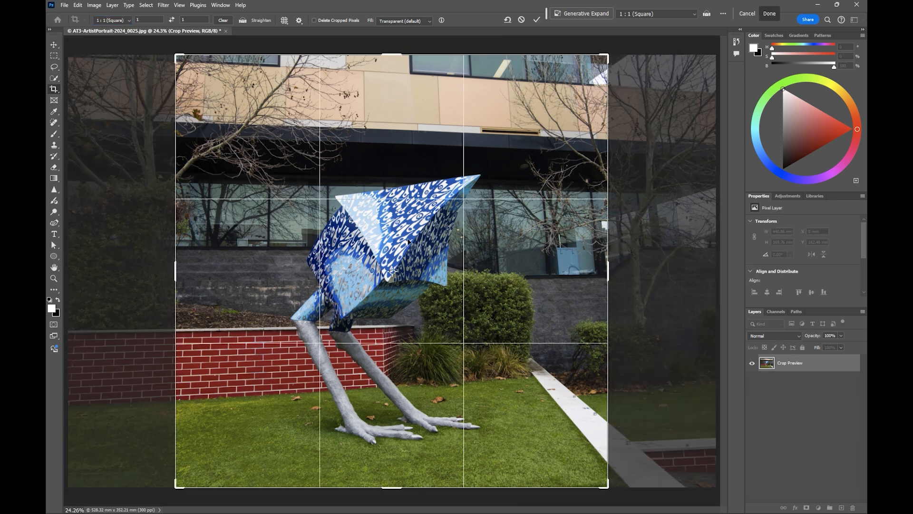
drag(434, 54, 405, 95)
drag(391, 446, 390, 433)
drag(406, 415, 412, 414)
drag(458, 276, 474, 277)
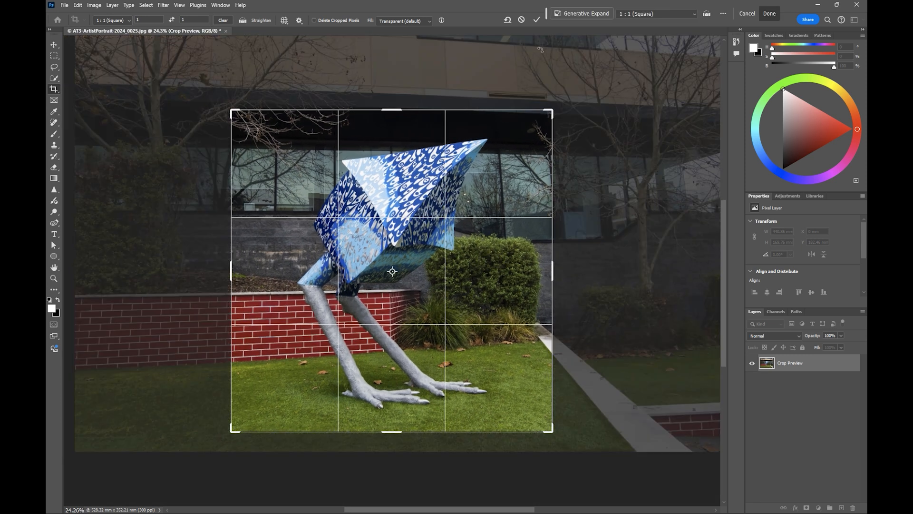
click(537, 20)
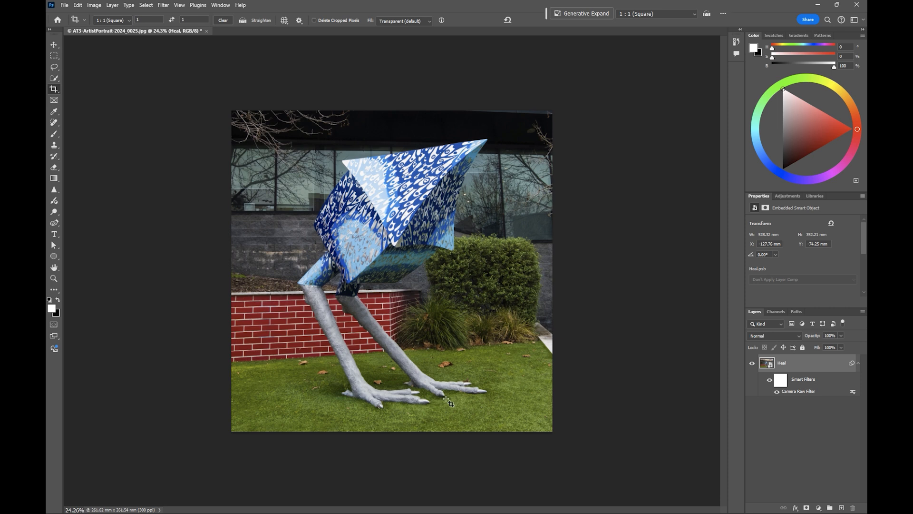
Enlarge the square crop to about 267 mm and reposition it to leave more room in front of the sculpture
click(397, 205)
drag(412, 244, 399, 243)
click(462, 184)
drag(456, 110, 456, 104)
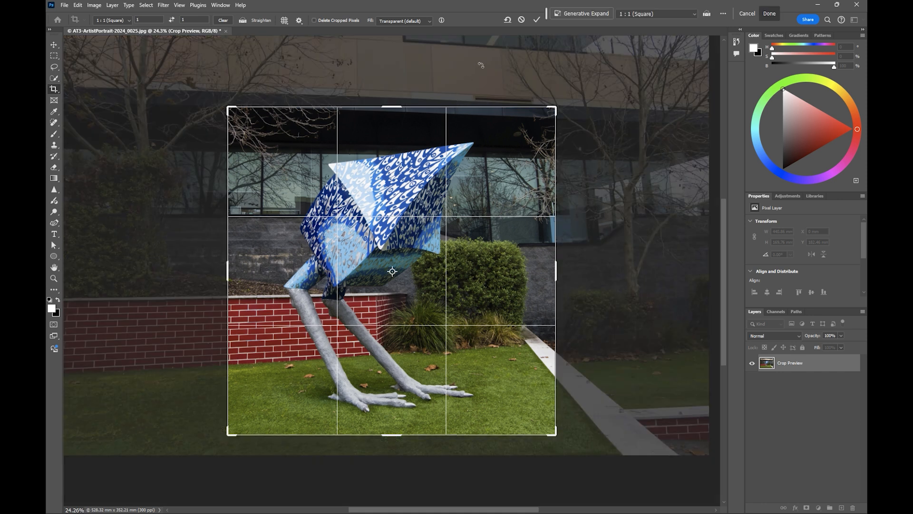
key(Return)
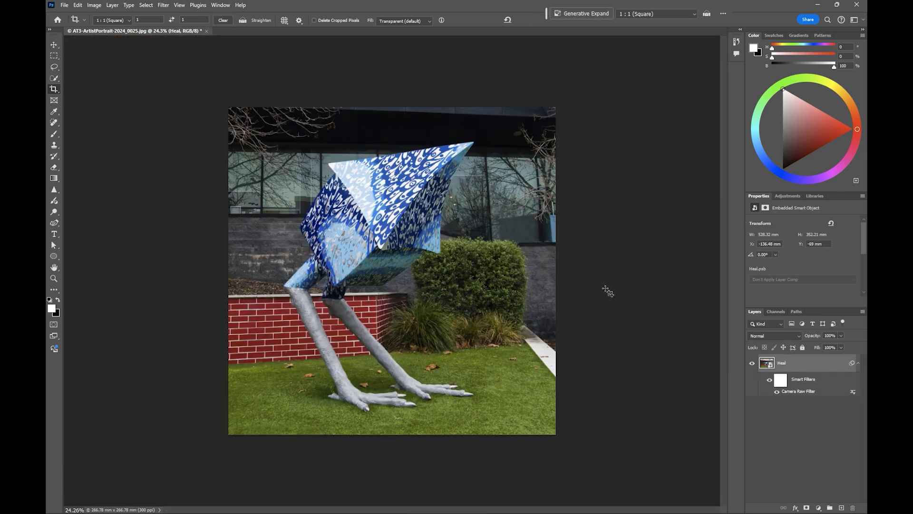
click(508, 277)
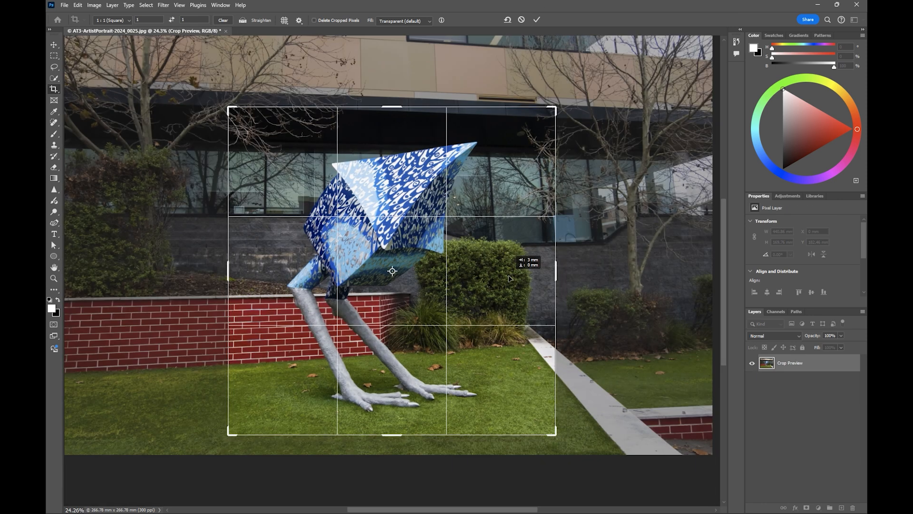
click(536, 19)
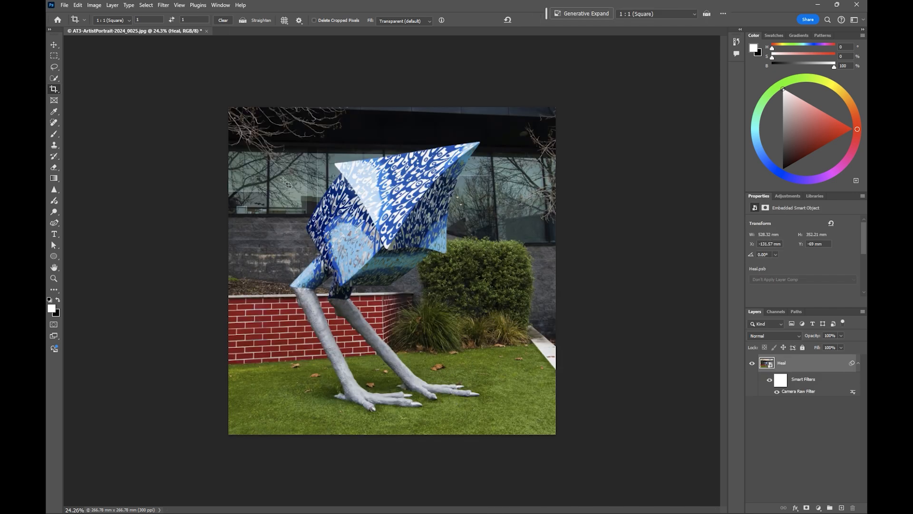
Save the cropped sculpture photo in Photoshop format as AT3-ArtistPortrait-2024_0025
click(64, 5)
click(73, 101)
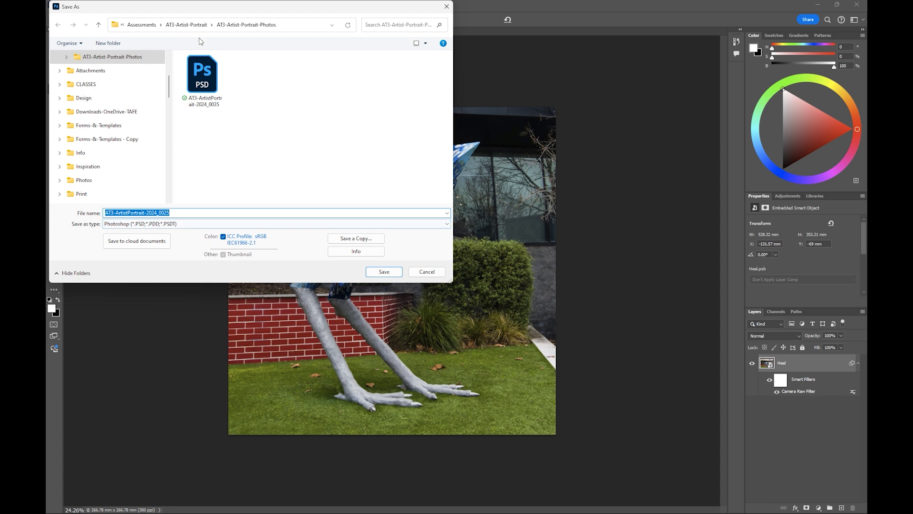
click(384, 272)
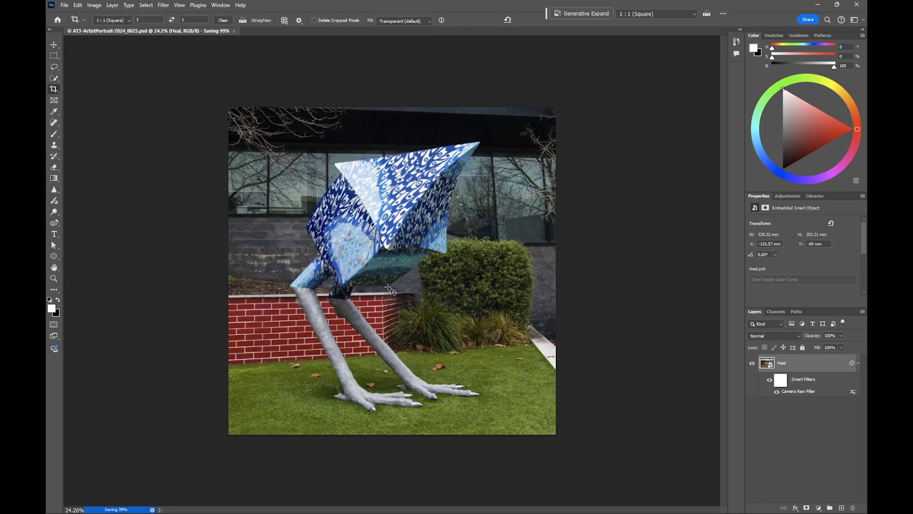
Switch to Bridge, place AT3-ArtistPortrait-2024_0025.psd second among the approved photos, and open AT3-ArtistPortrait-2024_0006.jpg in Photoshop
key(alt+Tab)
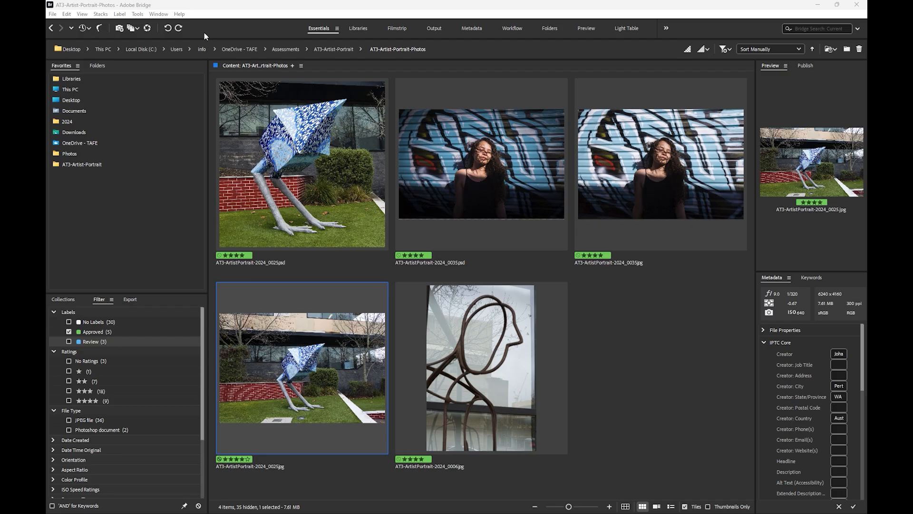
drag(433, 337, 400, 167)
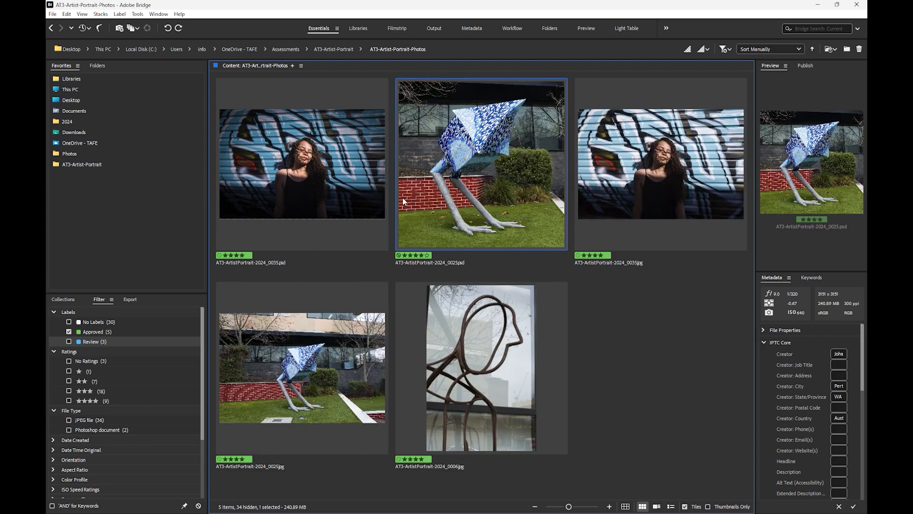
click(479, 368)
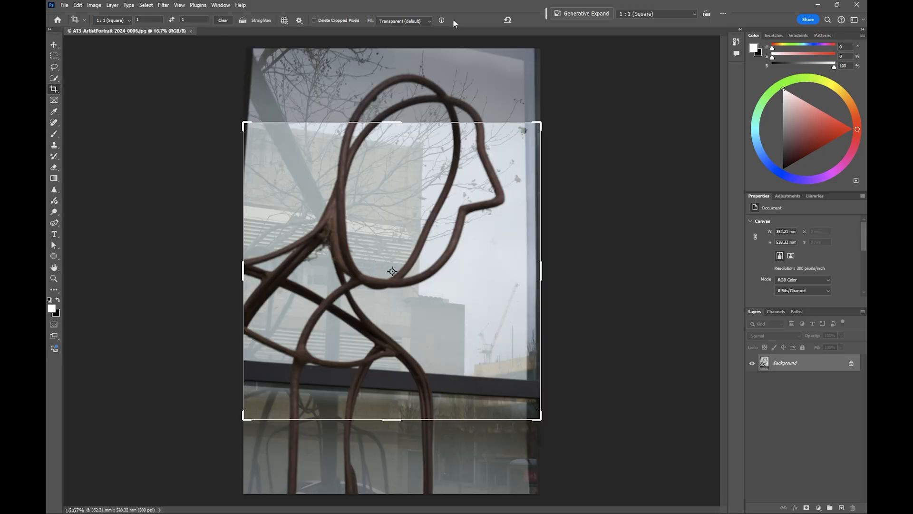
Reset the square crop frame to the full photo and add an empty layer above the Background
click(508, 19)
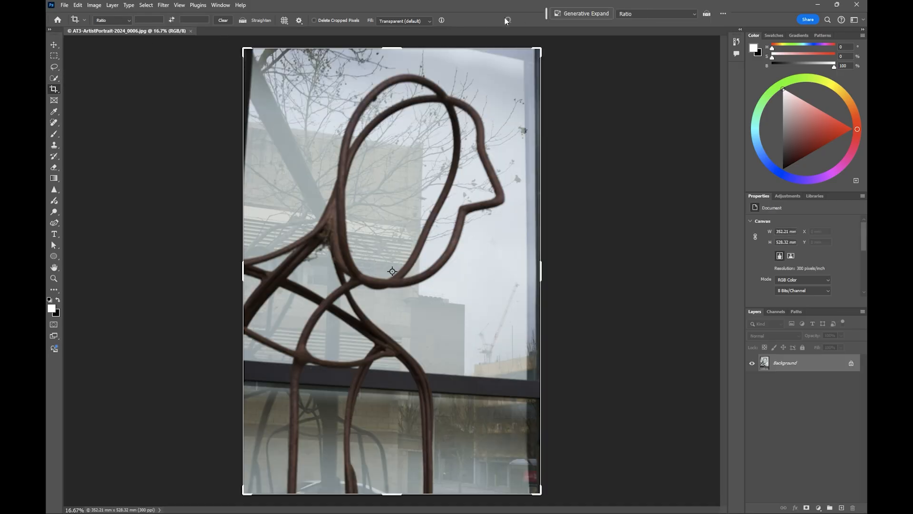
click(54, 268)
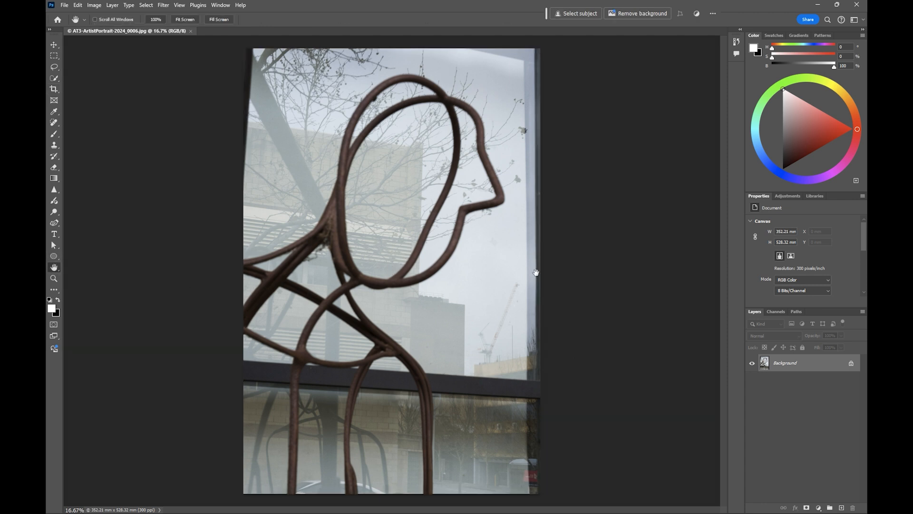
click(841, 507)
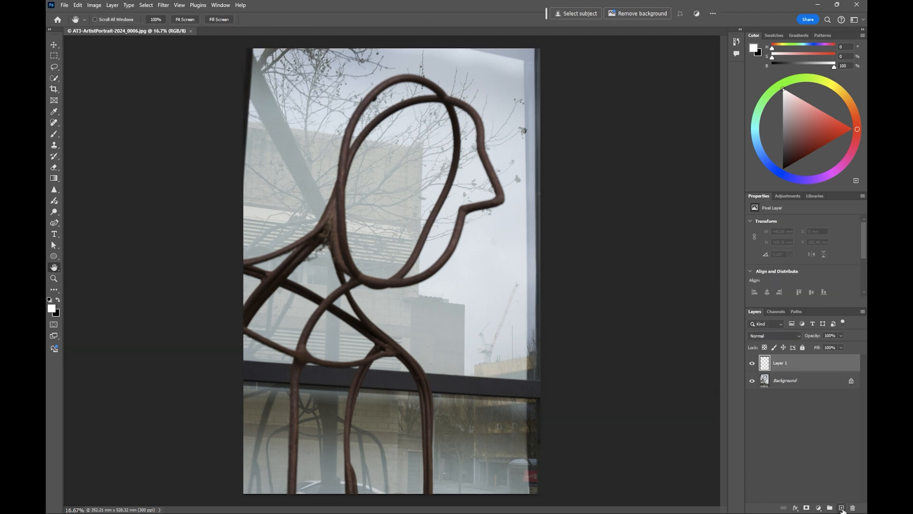
Remove the spots in the sky below the sculpture's chin and around the building with the Spot Healing Brush on the empty layer
key(ctrl+plus)
key(ctrl+plus)
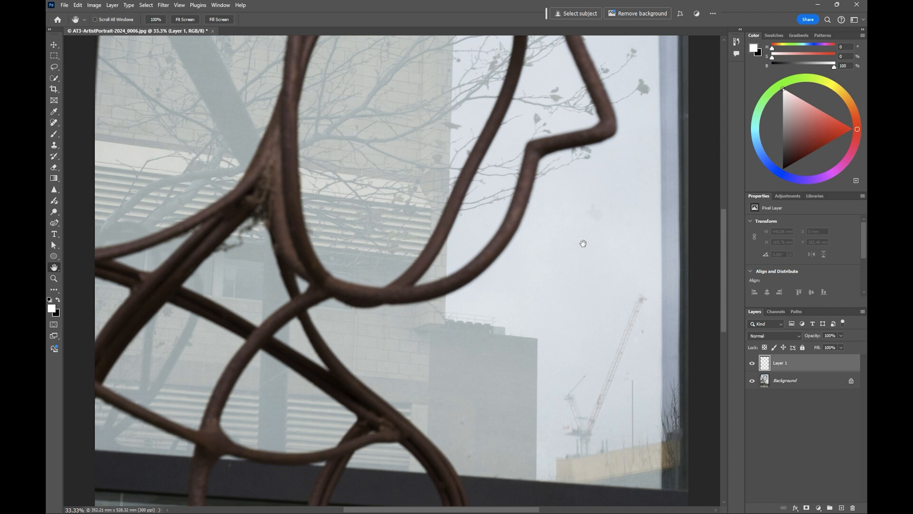
key(j)
key(bracketright)
key(bracketright)
key(bracketright)
key(bracketright)
drag(595, 215, 603, 212)
drag(461, 419, 463, 427)
key(bracketleft)
key(bracketleft)
key(bracketleft)
key(bracketleft)
click(470, 456)
click(497, 480)
Heal the remaining spots across the upper sky and the lower window area of the photo
drag(350, 283, 617, 406)
mouse_move(707, 181)
mouse_down()
mouse_move(599, 296)
mouse_move(562, 245)
mouse_up()
click(651, 183)
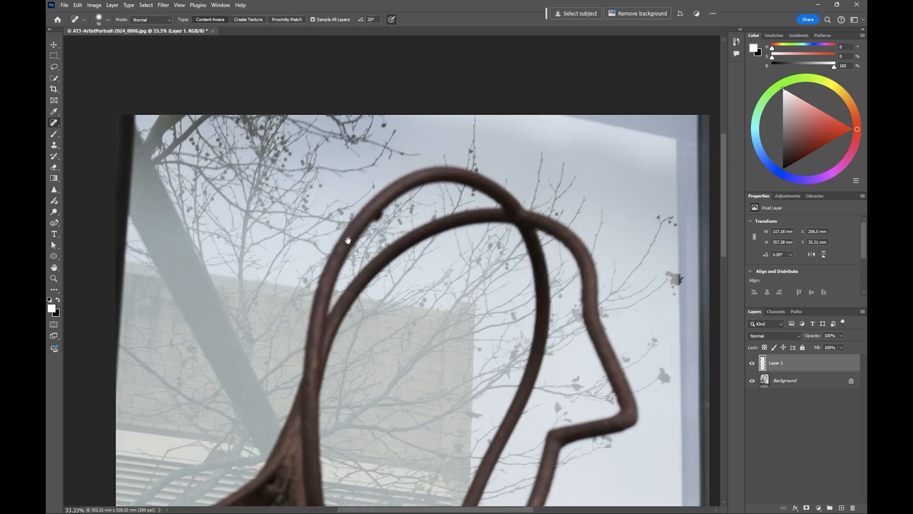
drag(304, 359, 271, 108)
drag(332, 309, 394, 65)
drag(438, 331, 487, 115)
click(321, 216)
click(632, 261)
key(h)
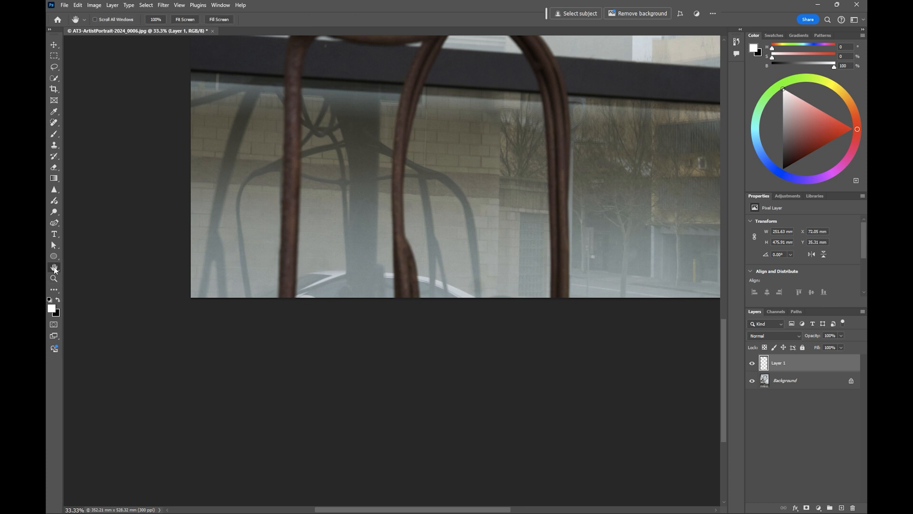
key(ctrl+0)
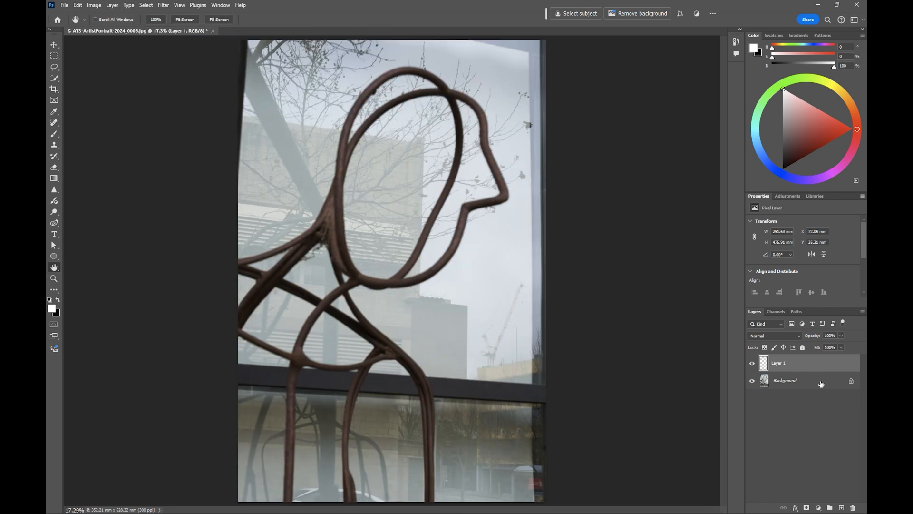
Convert the retouching layer and the Background together into one smart object
shift+click(816, 381)
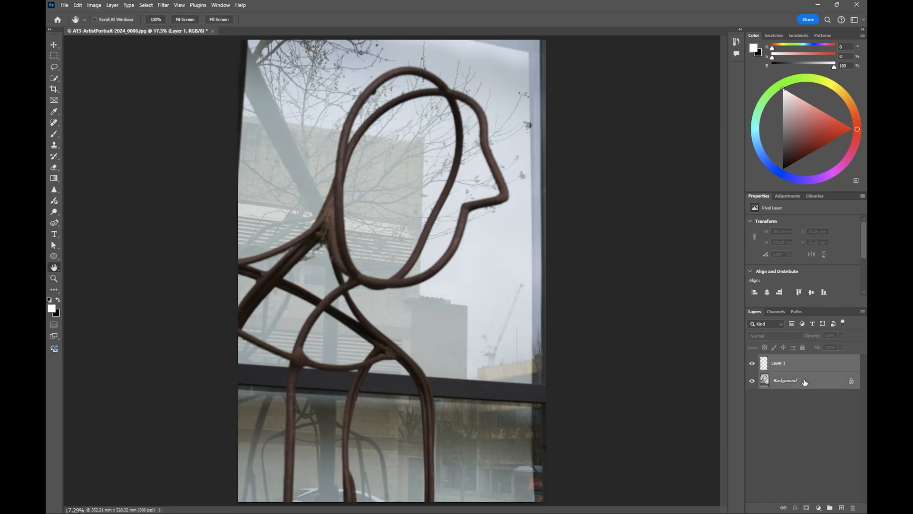
right_click(808, 383)
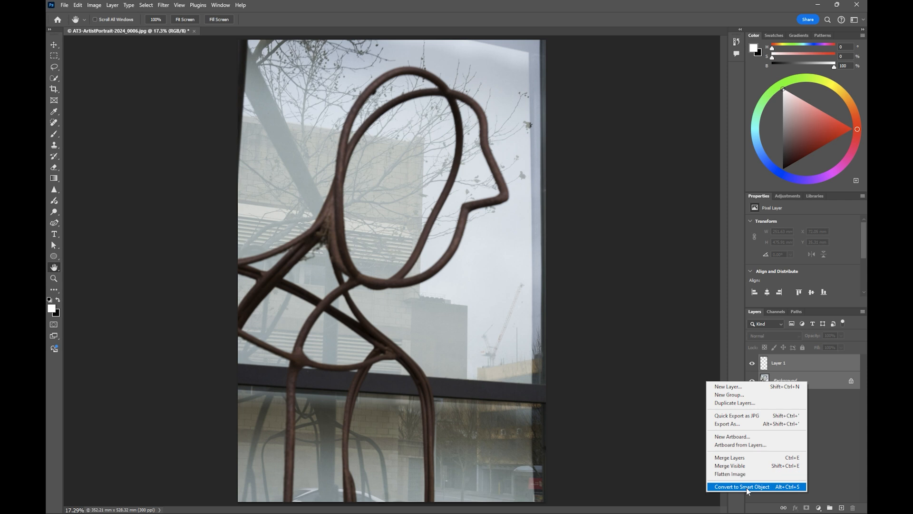
click(753, 484)
Apply the Camera Raw Filter to the smart object with Contrast +50, Highlights -20, Whites +38 and Blacks -68
click(163, 5)
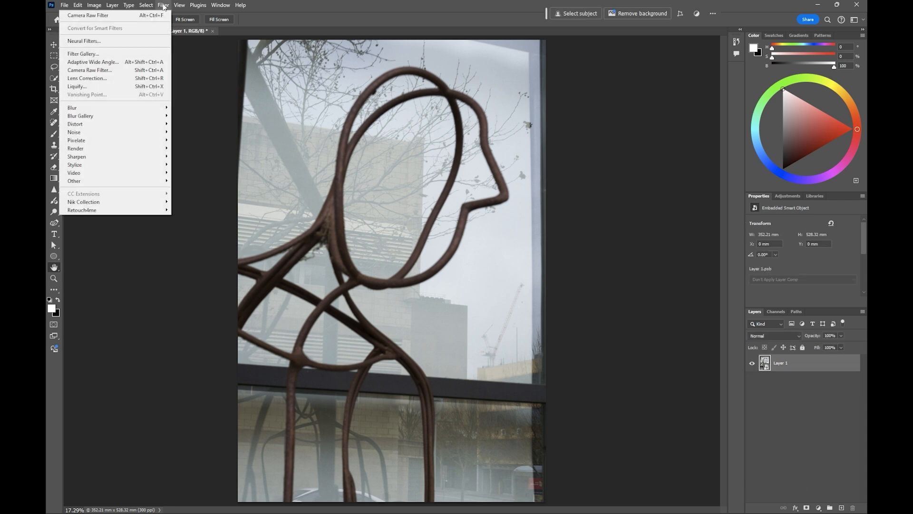
click(90, 70)
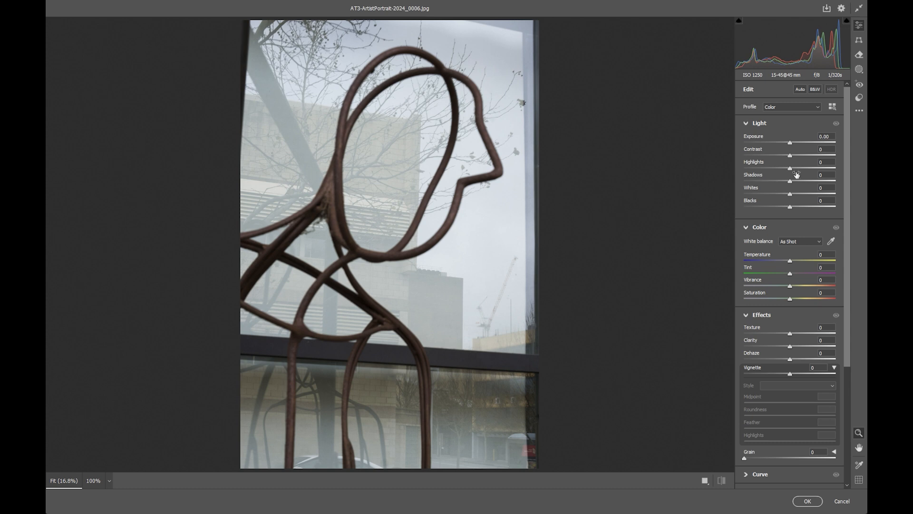
drag(790, 156, 822, 157)
drag(790, 206, 781, 169)
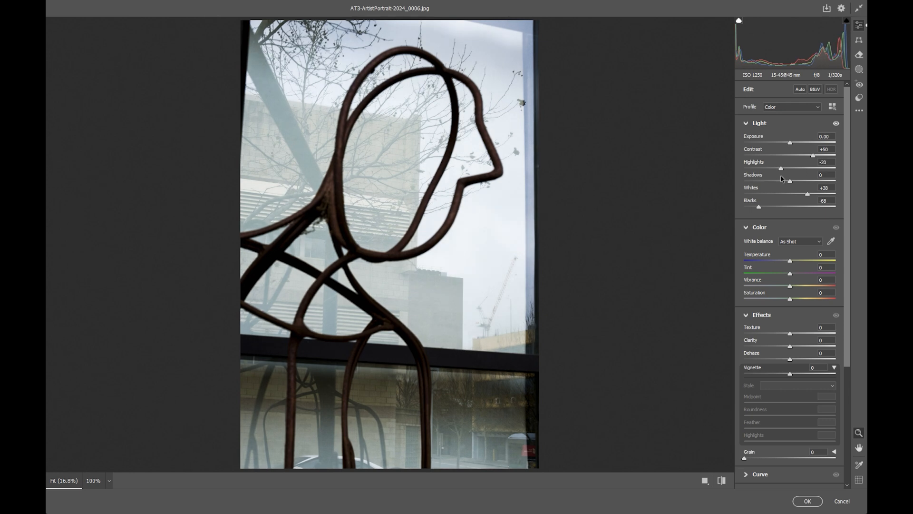
Soften and cool the photo with Clarity -21, Temperature -26 and Tint -6
mouse_move(790, 346)
mouse_down()
mouse_move(767, 350)
mouse_move(780, 349)
mouse_up()
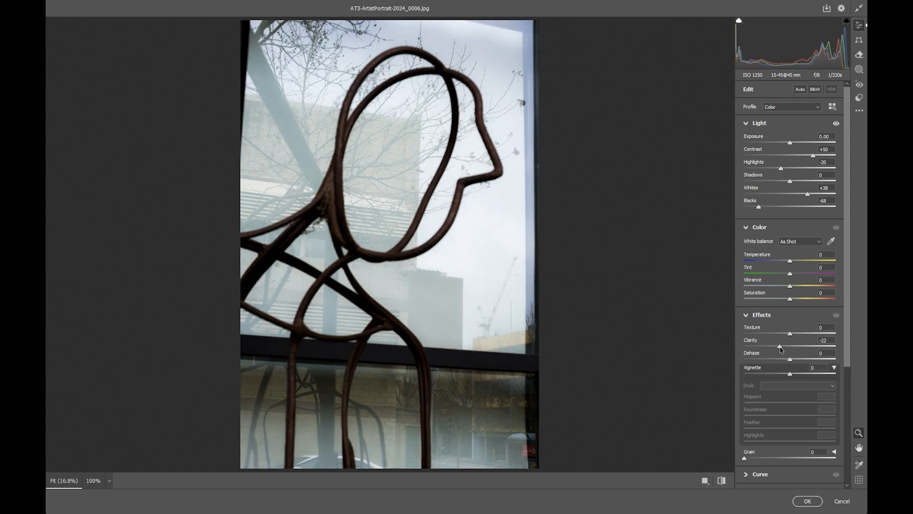
drag(790, 260, 778, 261)
drag(790, 273, 787, 274)
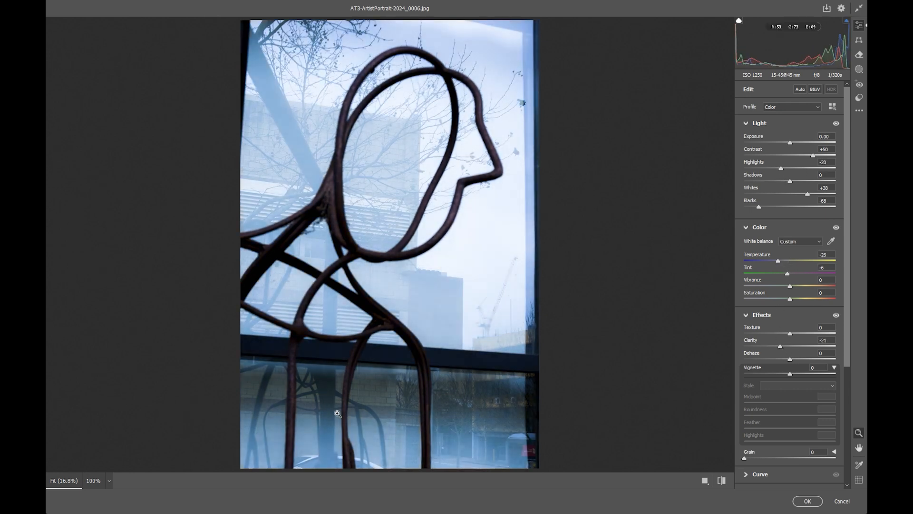
Darken the lower part of the photo with a linear gradient mask and apply the Camera Raw changes
click(858, 69)
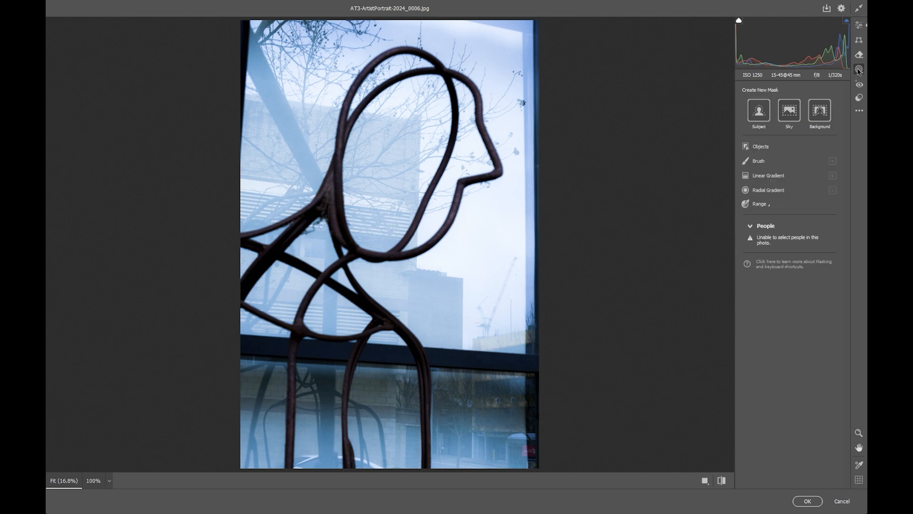
click(769, 177)
drag(372, 370, 413, 248)
drag(790, 457, 780, 460)
click(807, 501)
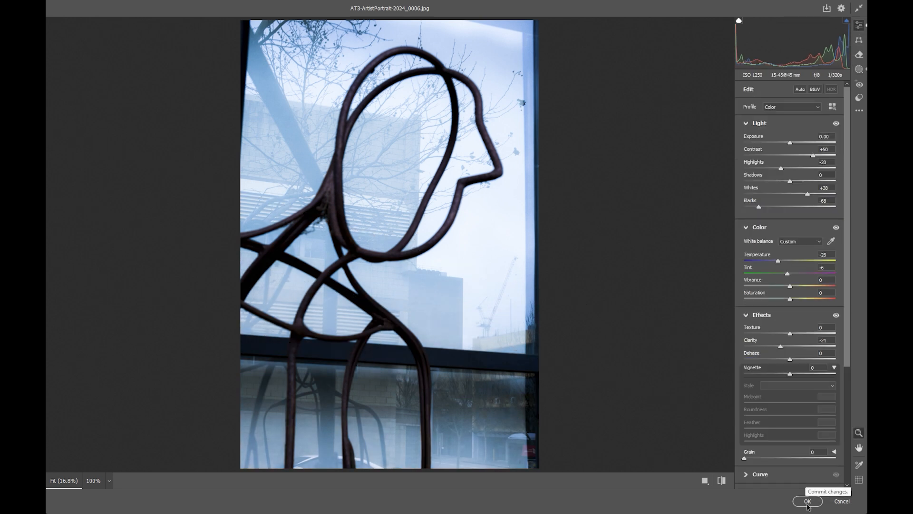
click(807, 501)
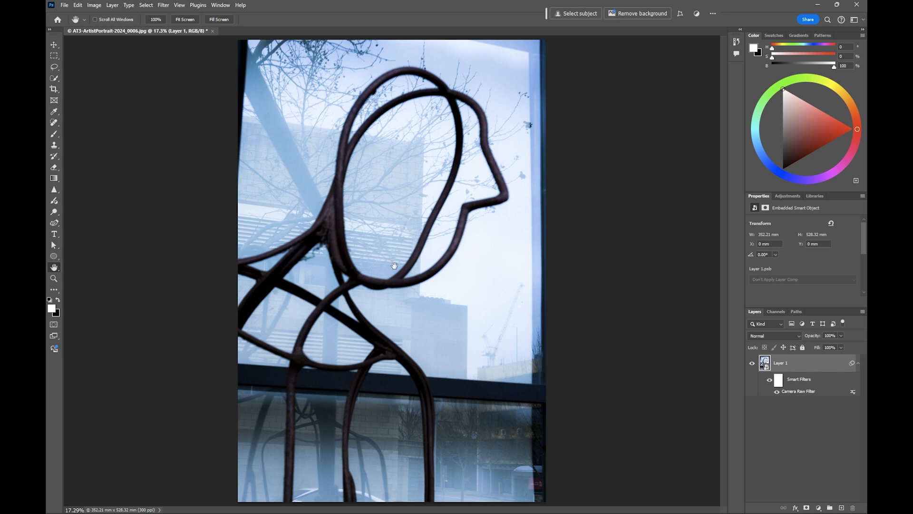
Save the graded wire-head photo in Photoshop format as AT3-ArtistPortrait-2024_0006
click(64, 5)
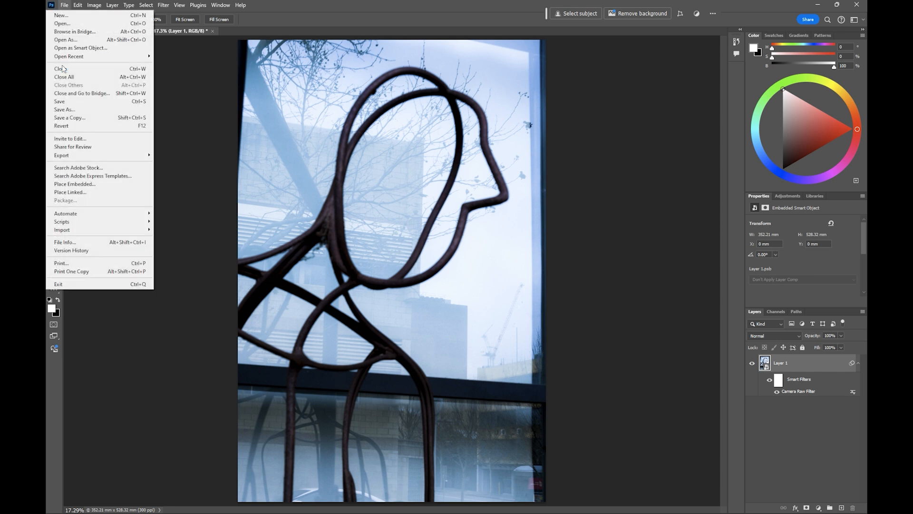
click(64, 110)
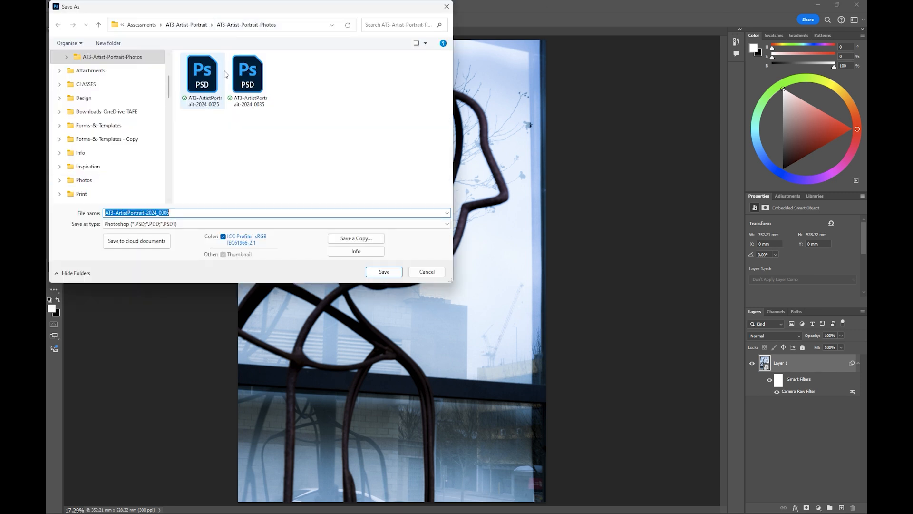
click(384, 273)
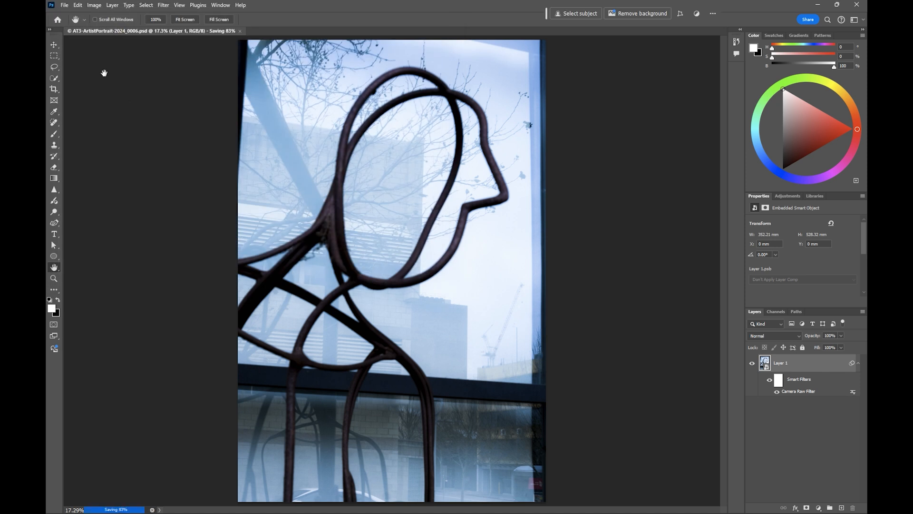
Close the photo and, in Bridge, place AT3-ArtistPortrait-2024_0006.psd third among the approved photos
click(209, 31)
key(alt+Tab)
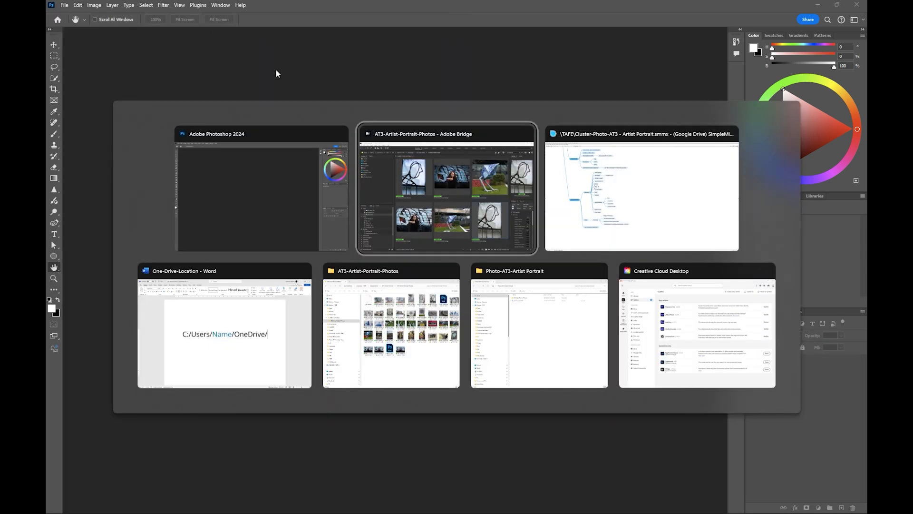
drag(647, 364, 588, 182)
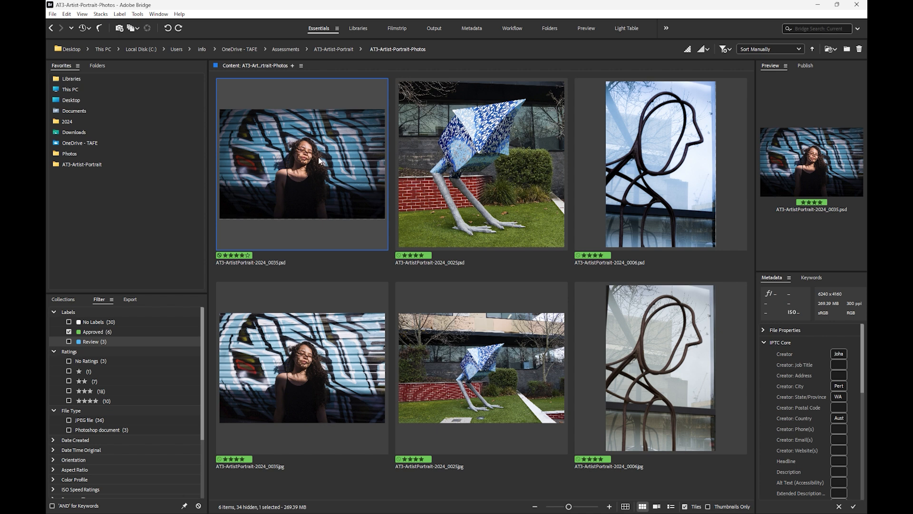
Start a custom export of the three approved PSDs, 0035, 0025 and 0006
click(324, 169)
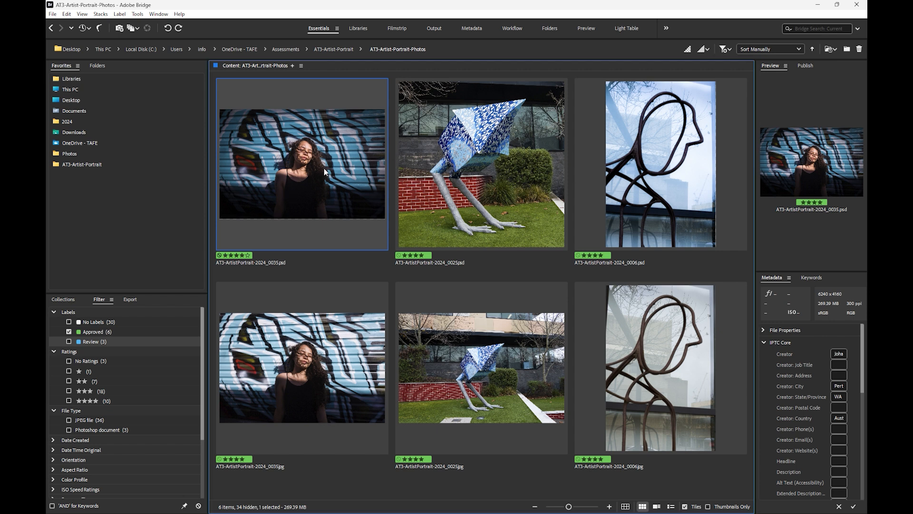
shift+click(692, 151)
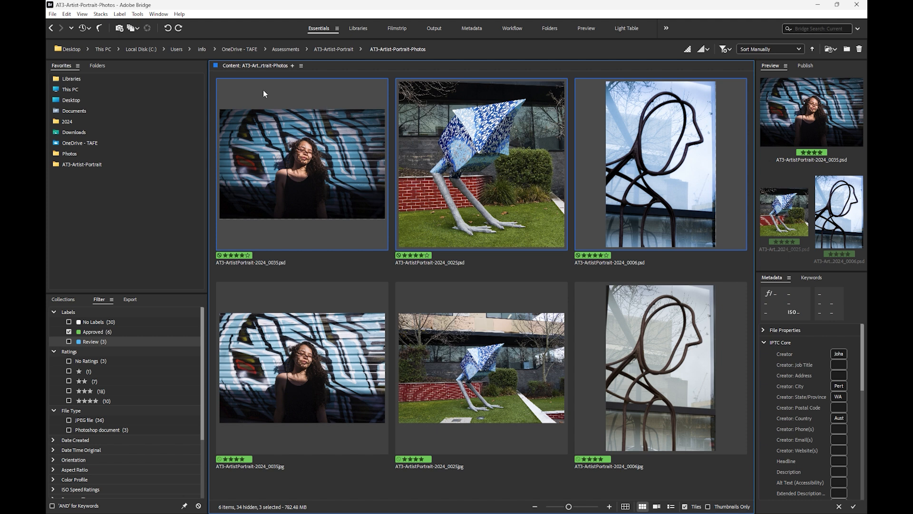
click(53, 14)
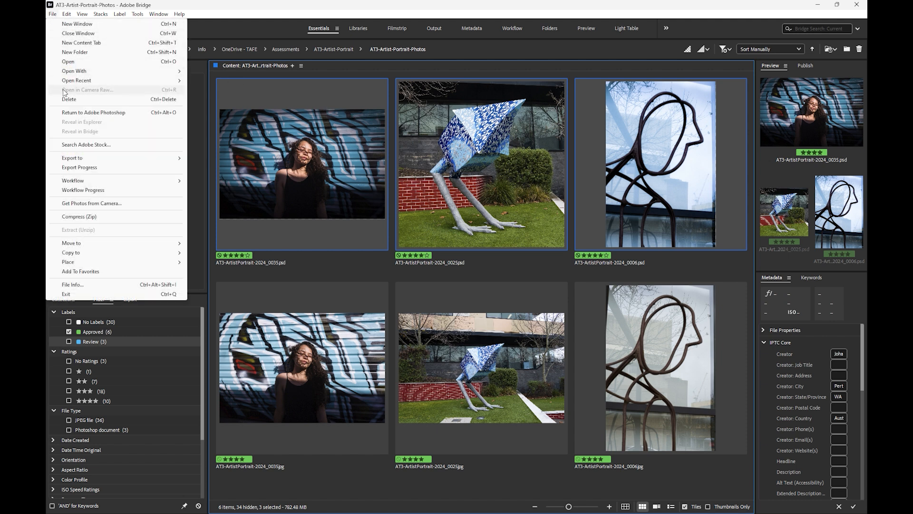
mouse_move(81, 160)
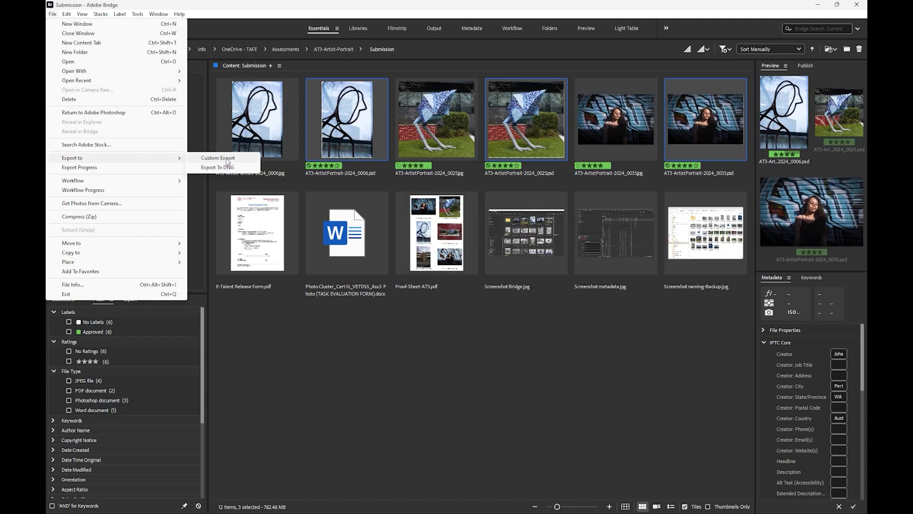
click(229, 160)
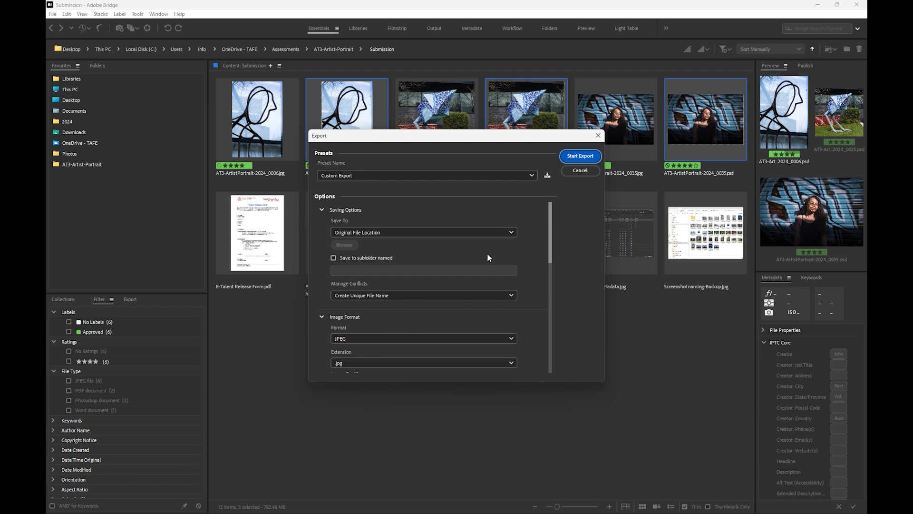
Direct the export to a subfolder named Submission and set the JPEG image quality to 11 (Maximum)
click(333, 257)
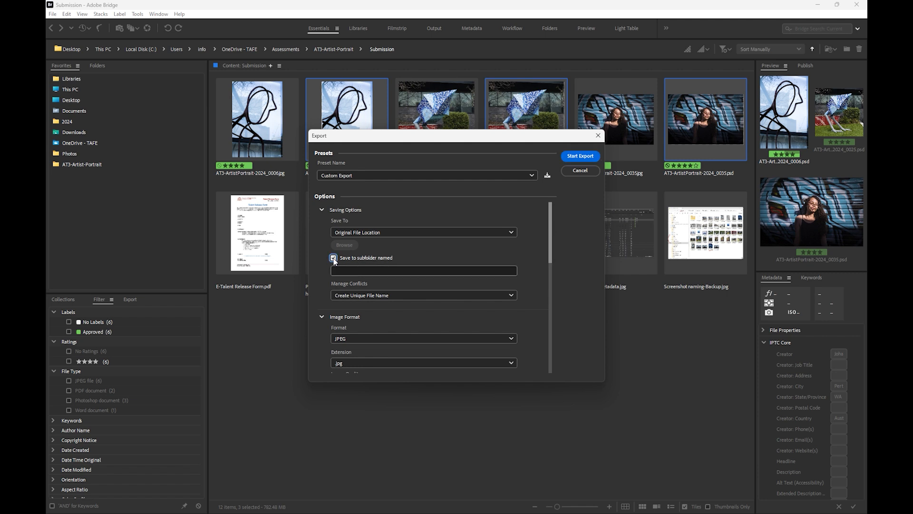
click(370, 269)
text(Submission)
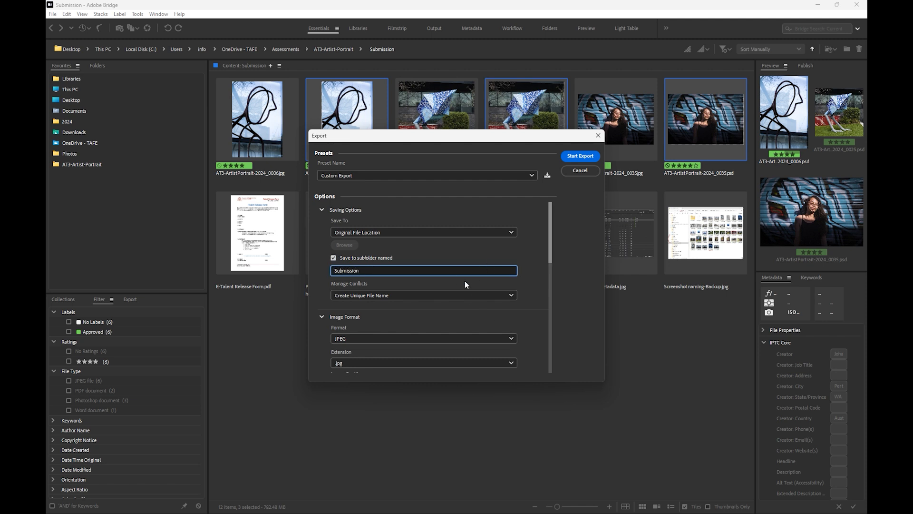
drag(551, 235, 533, 268)
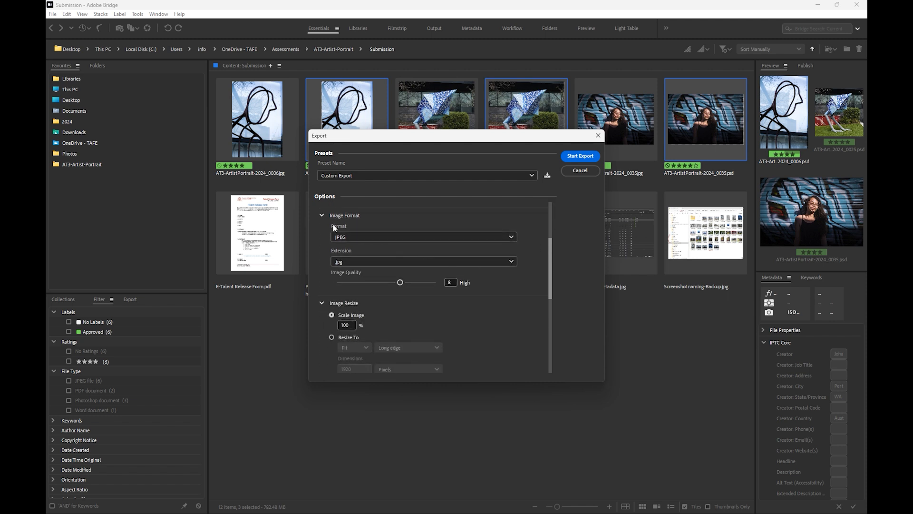
drag(400, 283, 437, 283)
Resize the exported images to fit a long edge of 2000 pixels and turn off Don't Enlarge
drag(550, 259, 550, 282)
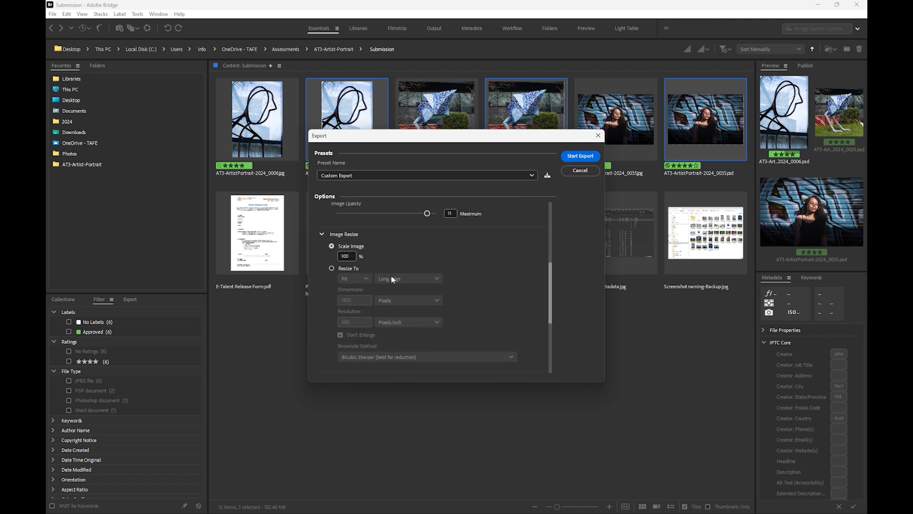
click(339, 269)
drag(352, 299, 333, 298)
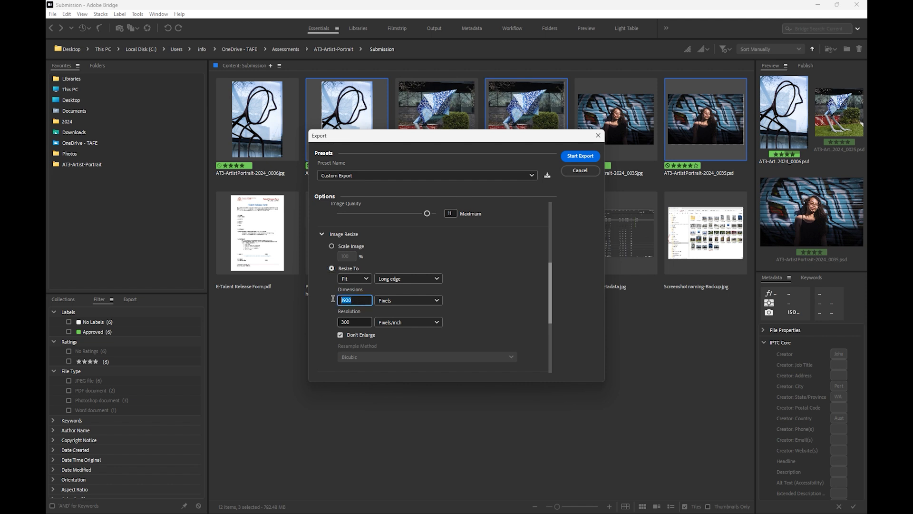
text(2000)
click(341, 335)
Add the keyword "final" to the exported images and run the export
drag(549, 278, 544, 323)
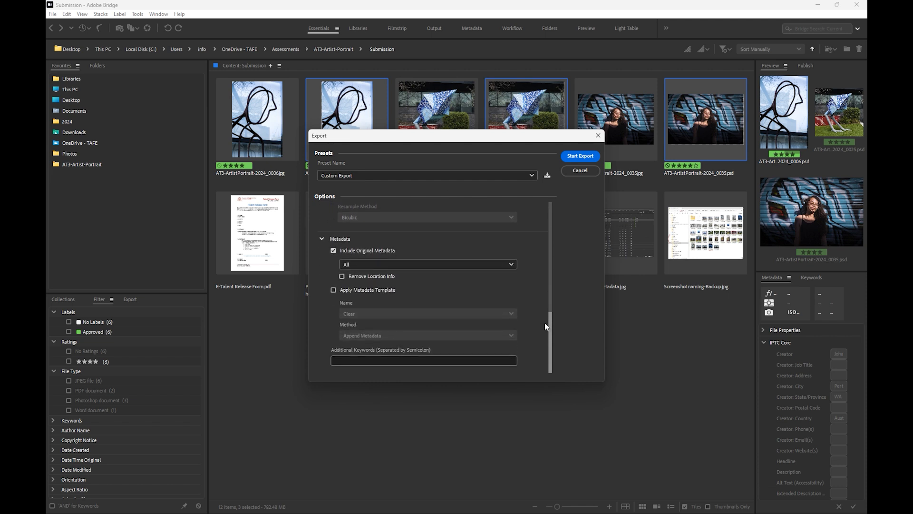
click(363, 358)
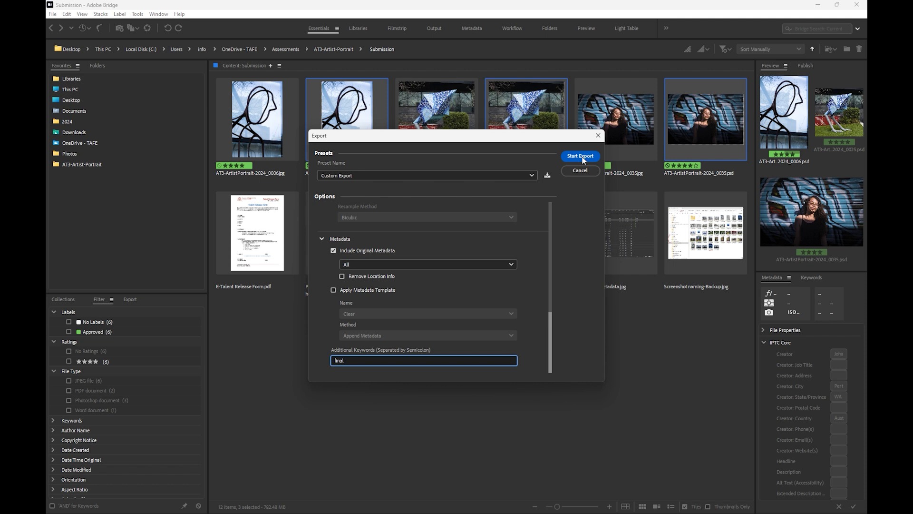
click(580, 157)
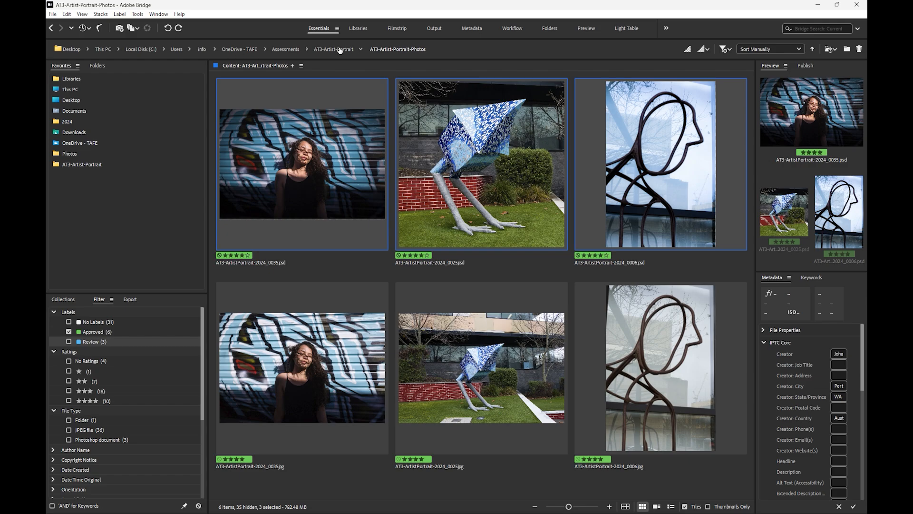
Open the Submission subfolder inside AT3-Artist-Portrait-Photos and check the exported JPEGs
click(337, 50)
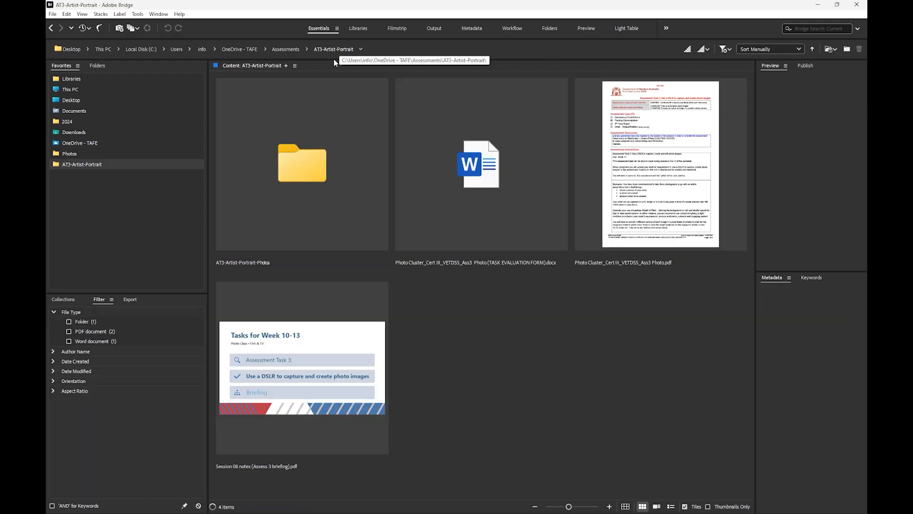
double_click(297, 161)
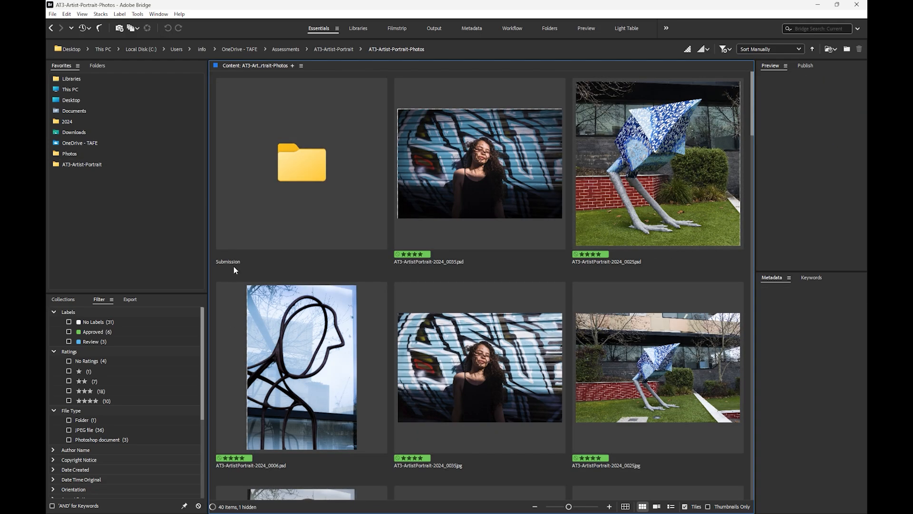
double_click(306, 165)
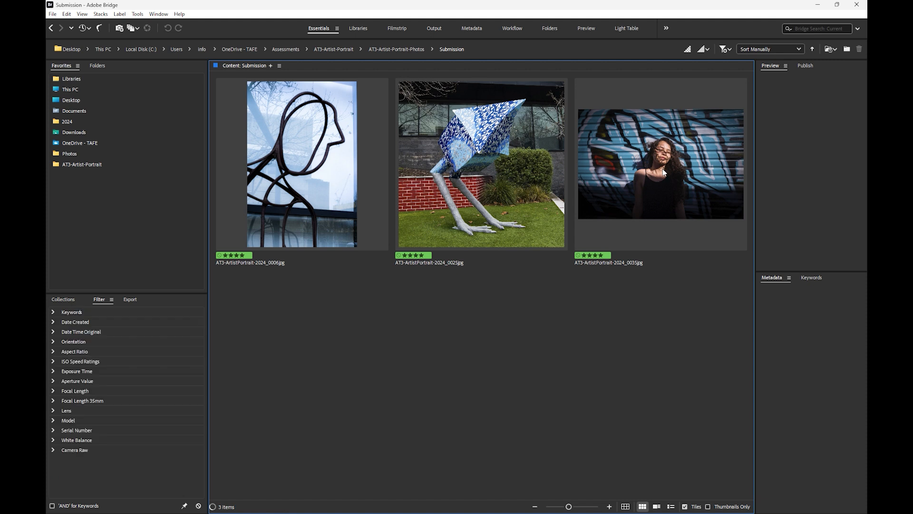
Return to the AT3-Artist-Portrait-Photos folder, filter it to the Approved and Review labels, and shrink the thumbnails to fit
click(401, 50)
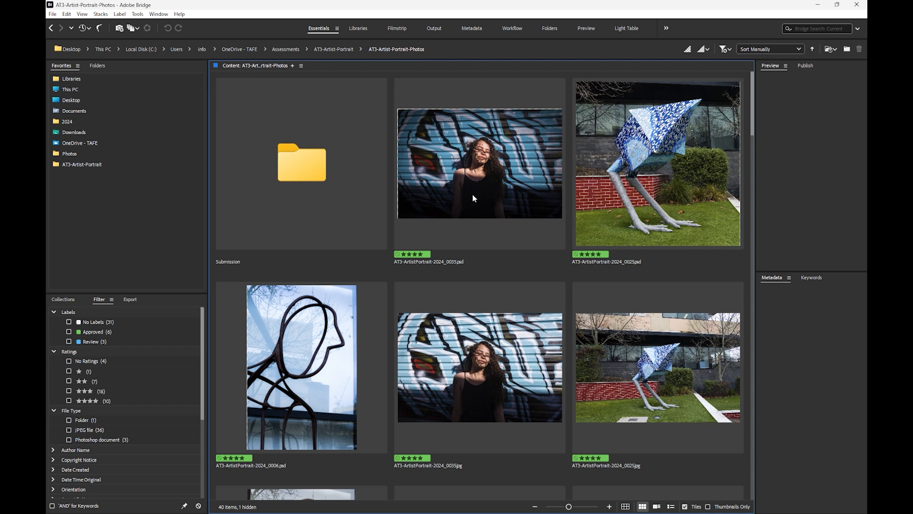
scroll(472, 194, down, 5)
scroll(404, 341, up, 5)
click(69, 332)
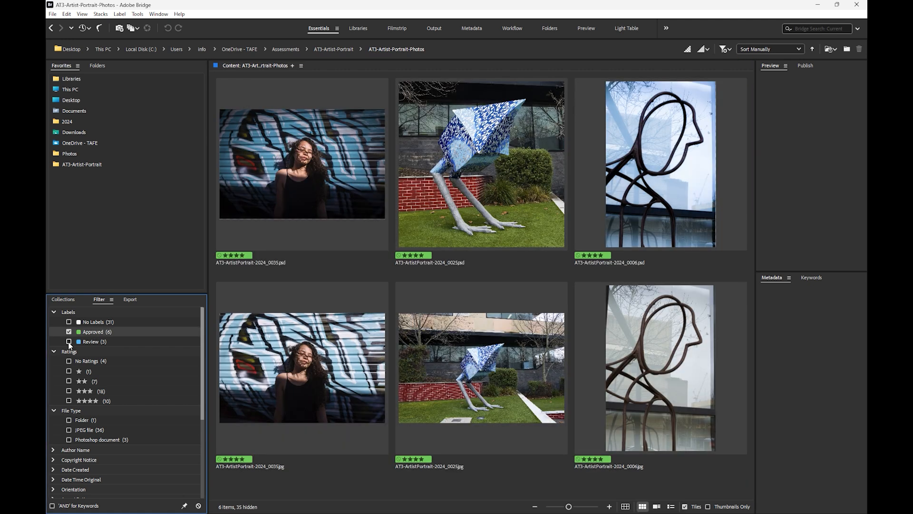
click(68, 341)
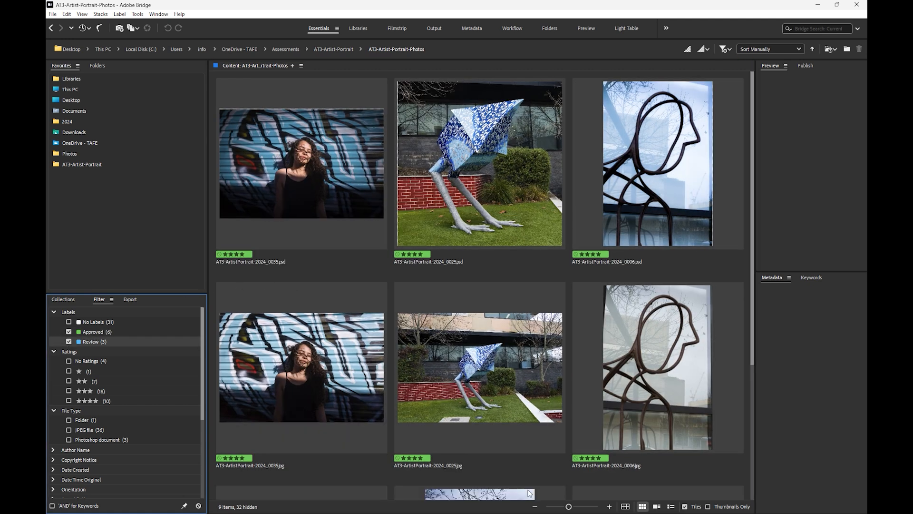
drag(568, 506, 558, 507)
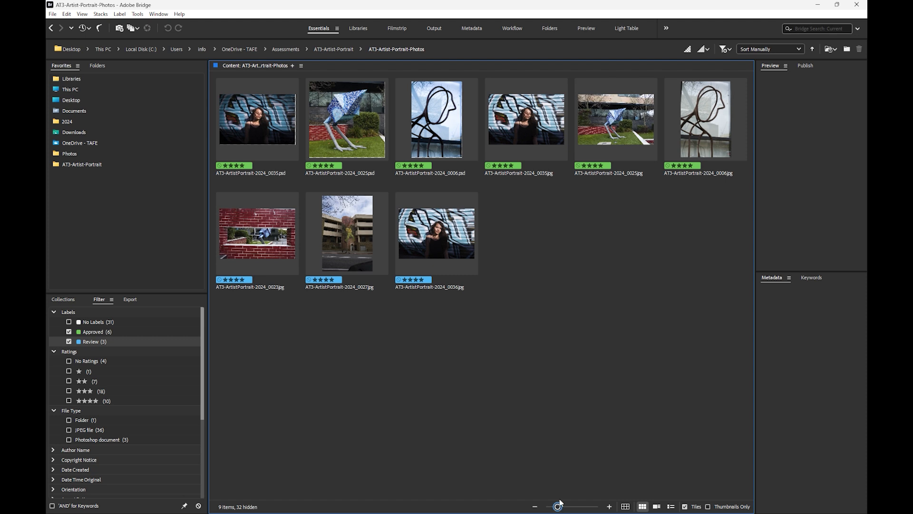
Select the 0035, 0025 and 0006 PSDs together with the 0036, 0027 and 0023 JPEGs
click(281, 117)
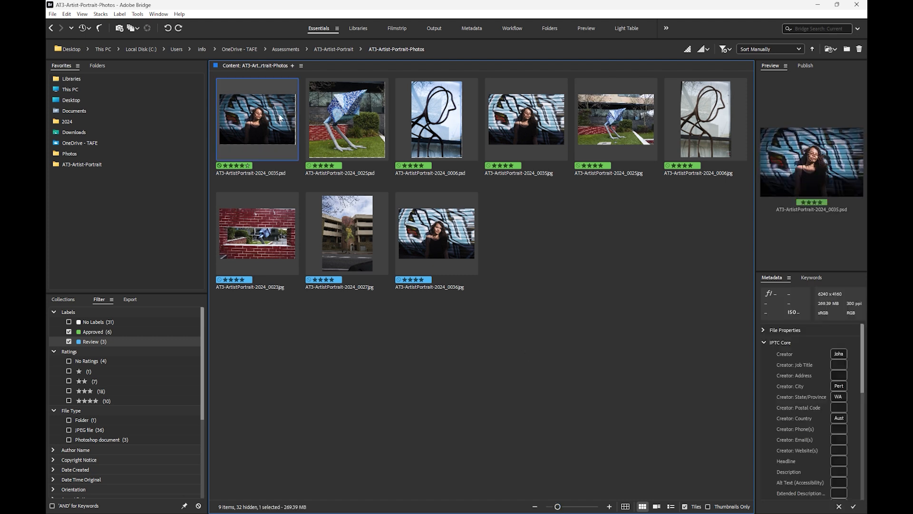
shift+click(429, 120)
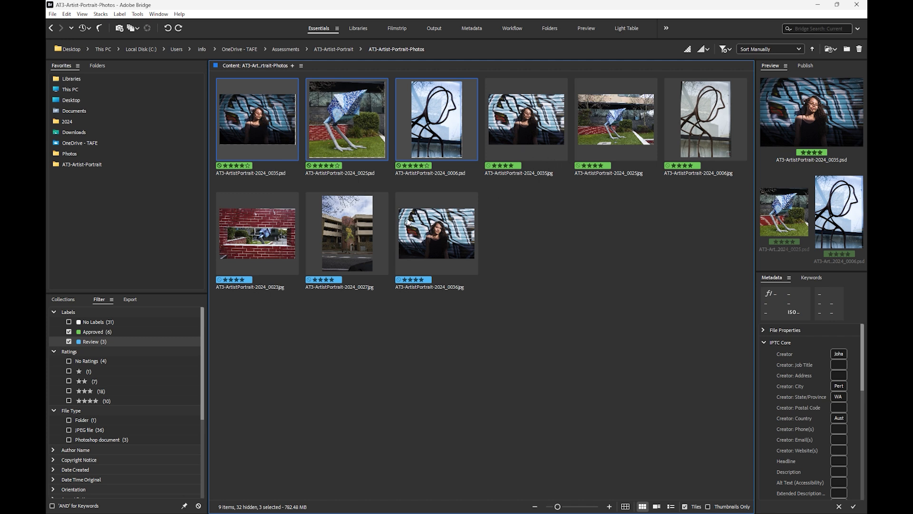
ctrl+click(440, 238)
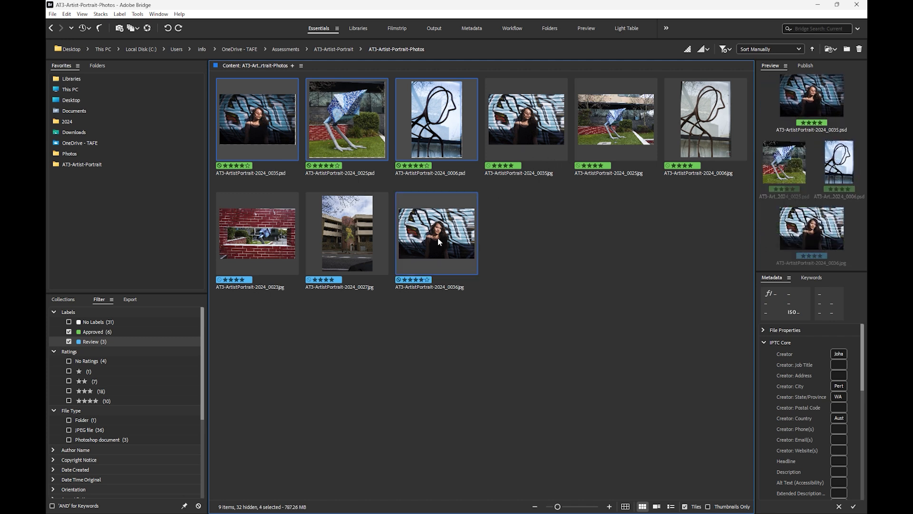
ctrl+click(352, 245)
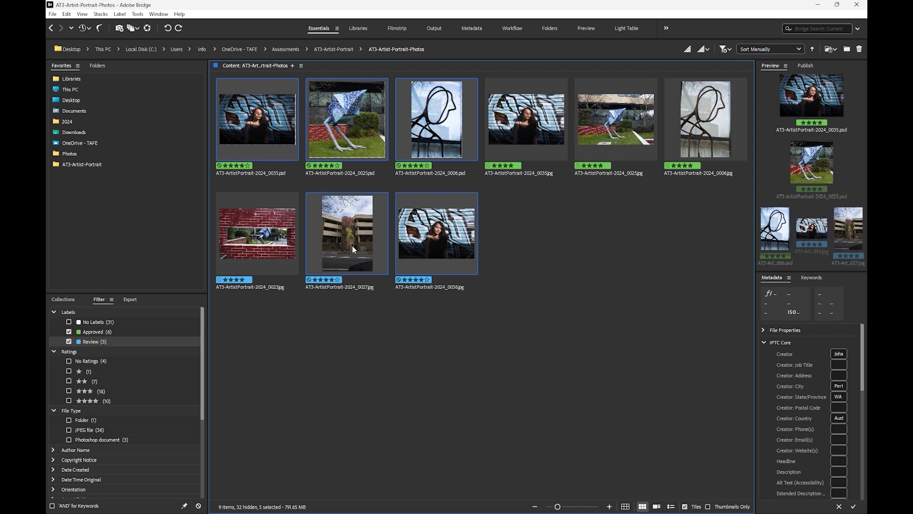
ctrl+click(267, 242)
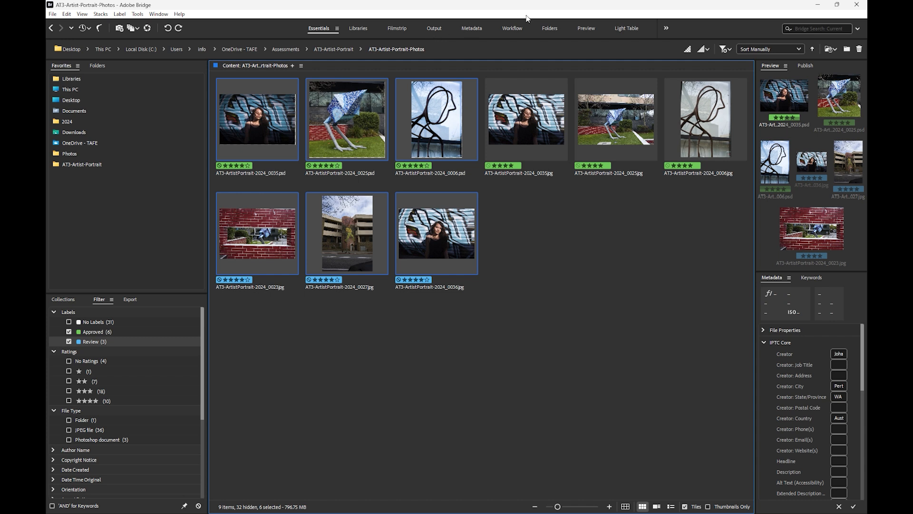
Set up an A4 proof sheet from the 2 x 2 cells template with 3 rows and place the six selected photos on it
click(433, 30)
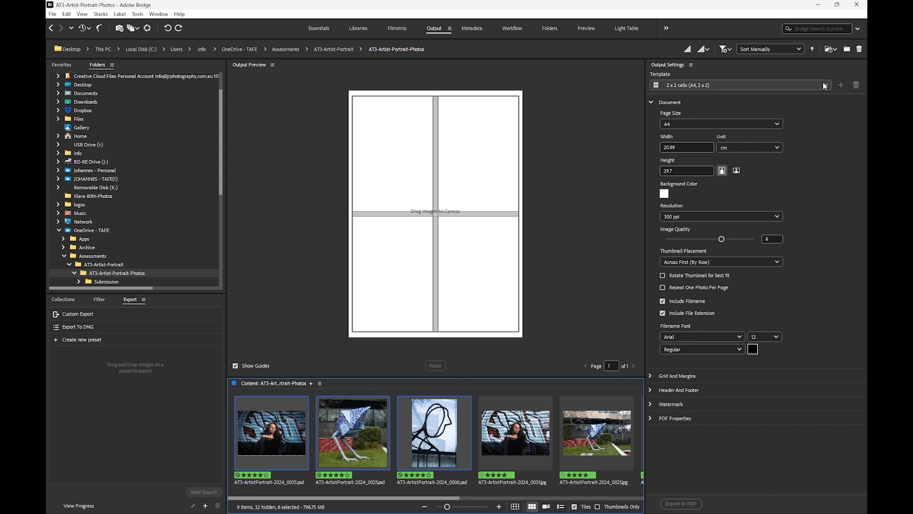
click(709, 85)
click(679, 101)
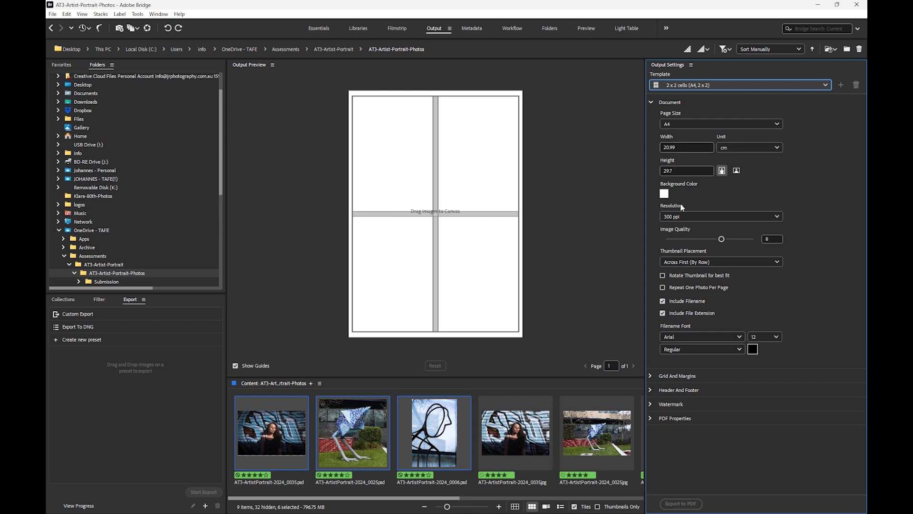
click(650, 376)
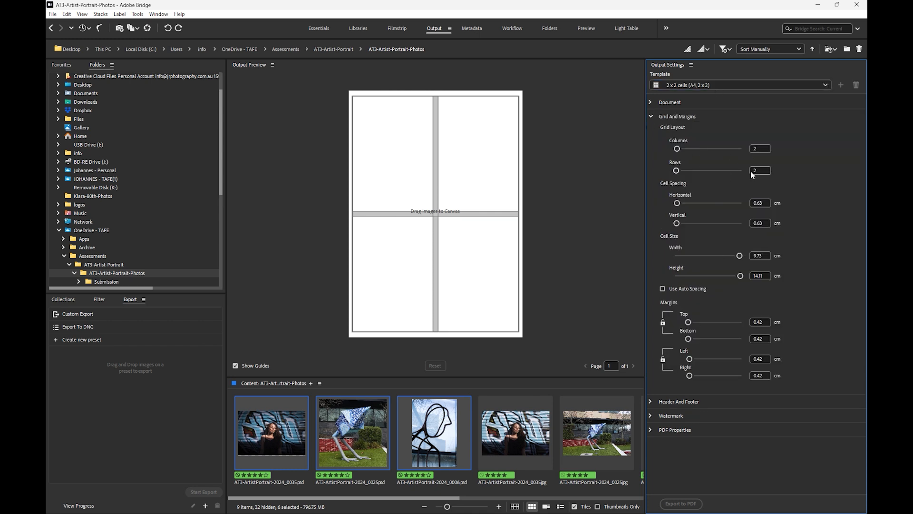
drag(675, 172, 678, 172)
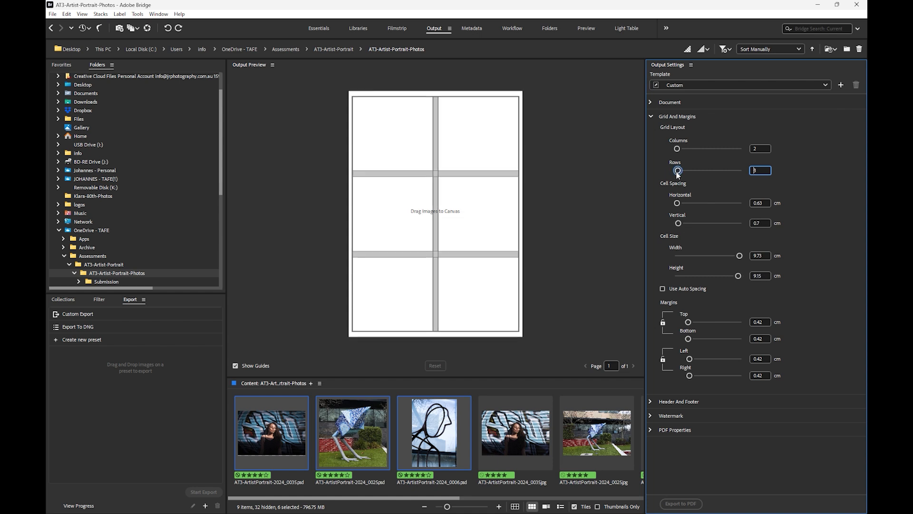
drag(283, 440, 426, 224)
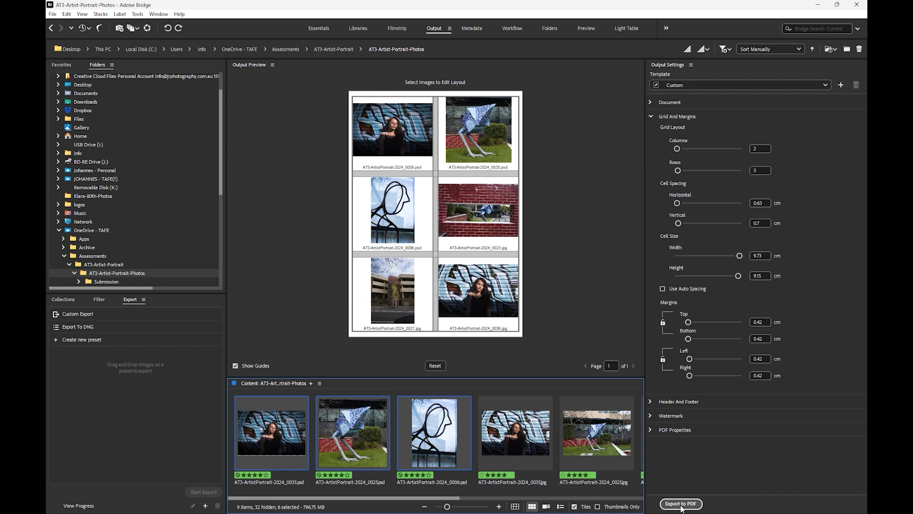
Start exporting the proof sheet to PDF and choose the Submission folder inside AT3-Artist-Portrait-Photos as its destination
click(685, 503)
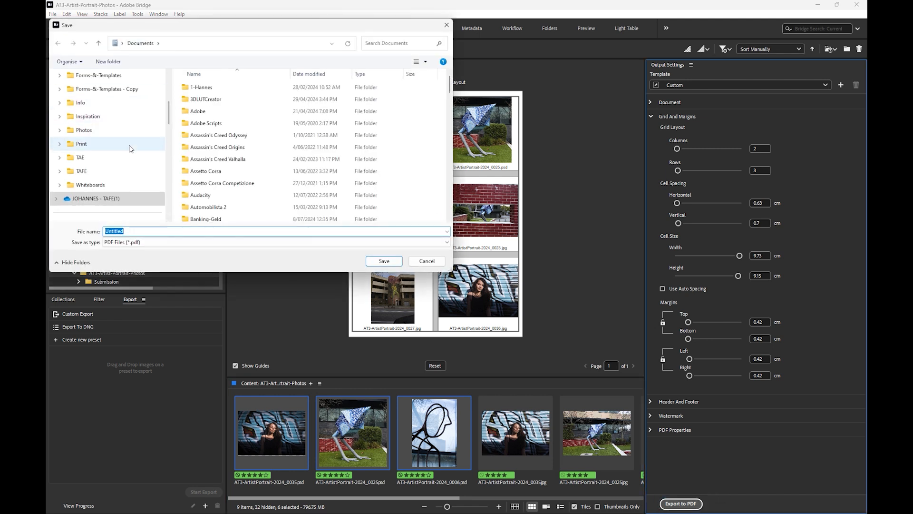
click(111, 199)
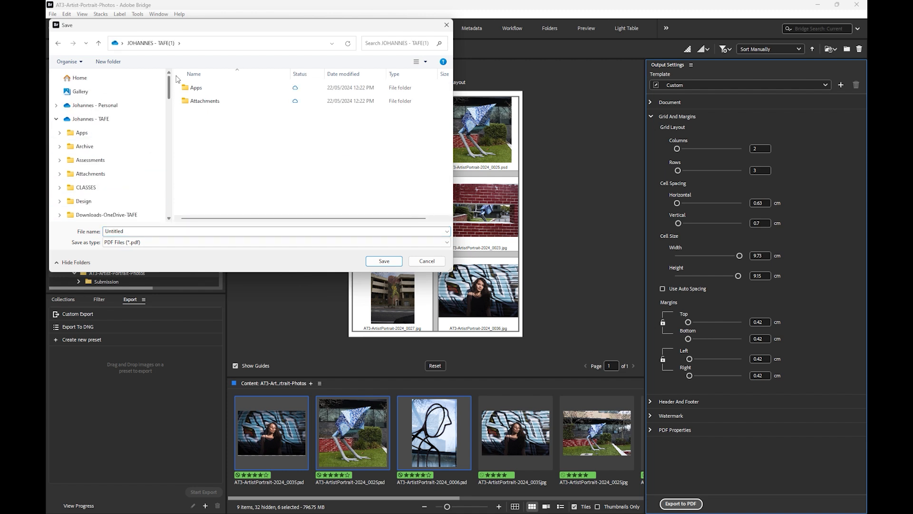
click(110, 119)
double_click(203, 118)
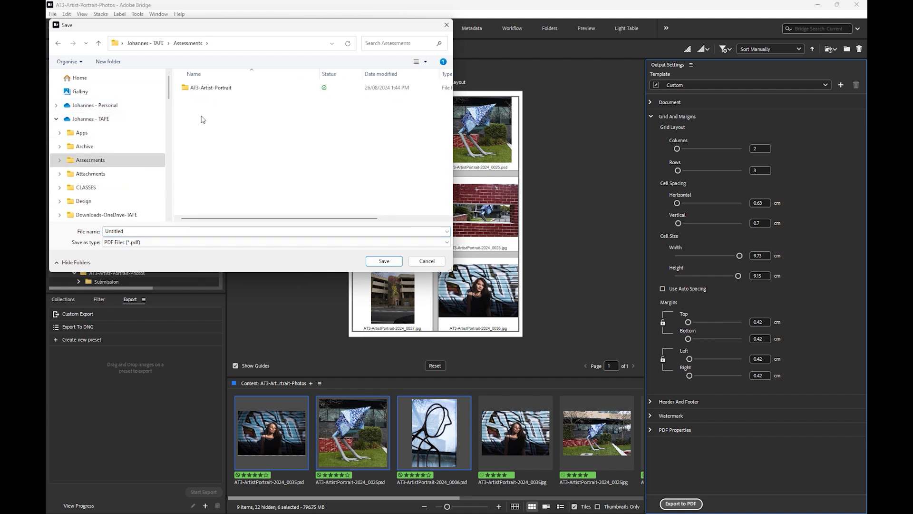
double_click(212, 88)
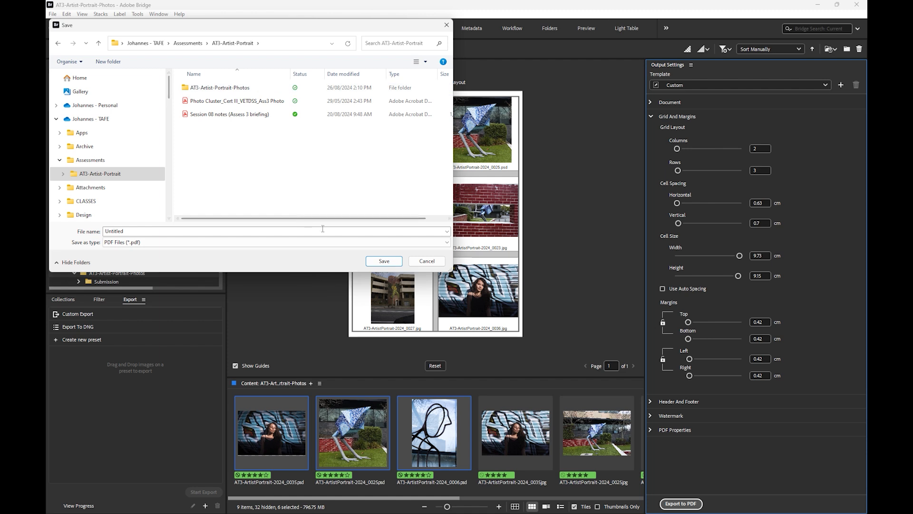
click(227, 88)
double_click(228, 89)
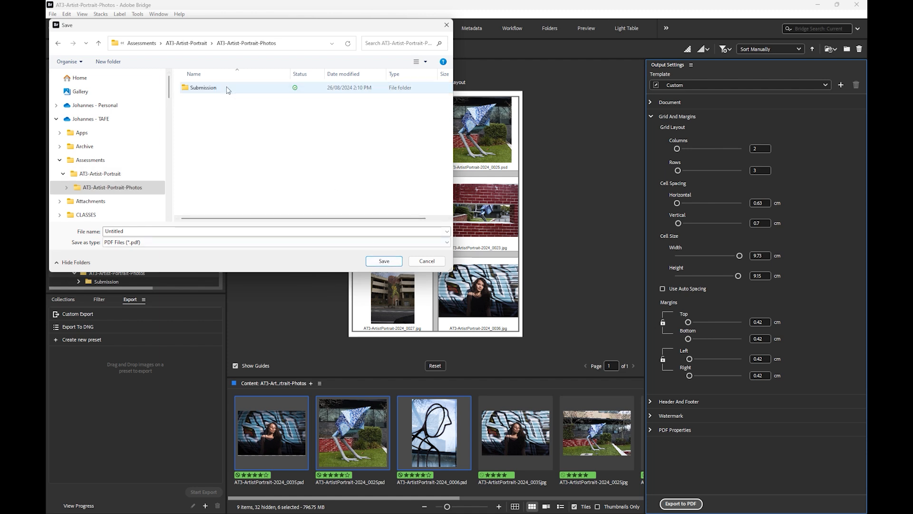
double_click(224, 89)
Save the proof sheet PDF as Proof-Sheet-AT3, review it in Acrobat and close it
double_click(148, 231)
text(Proof)
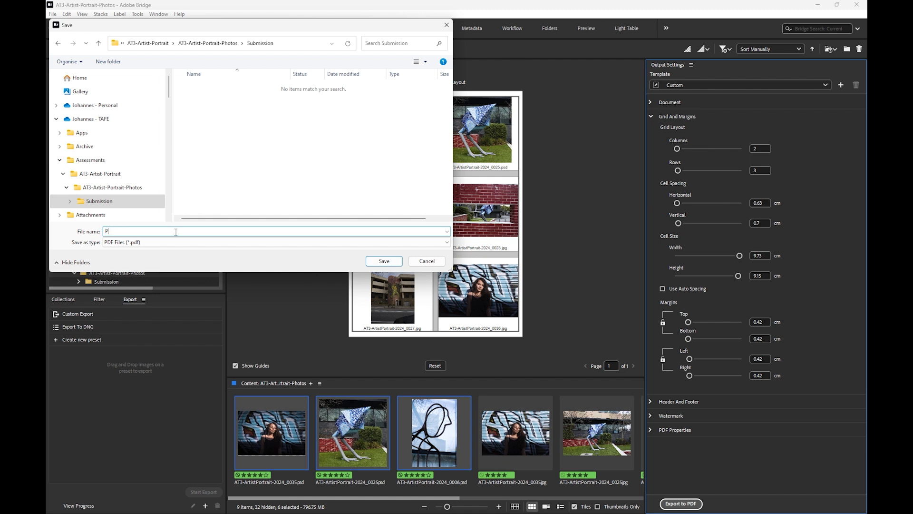
text(-Sheet-AT3)
click(384, 260)
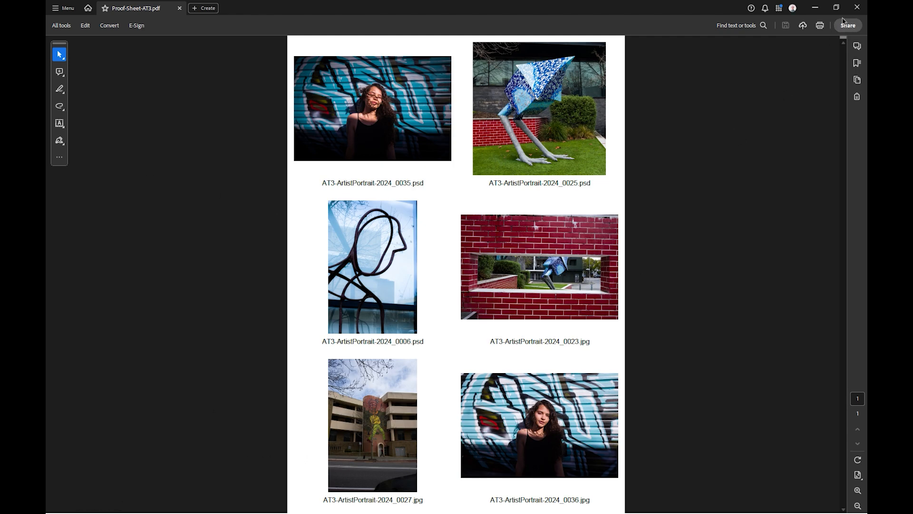
click(858, 8)
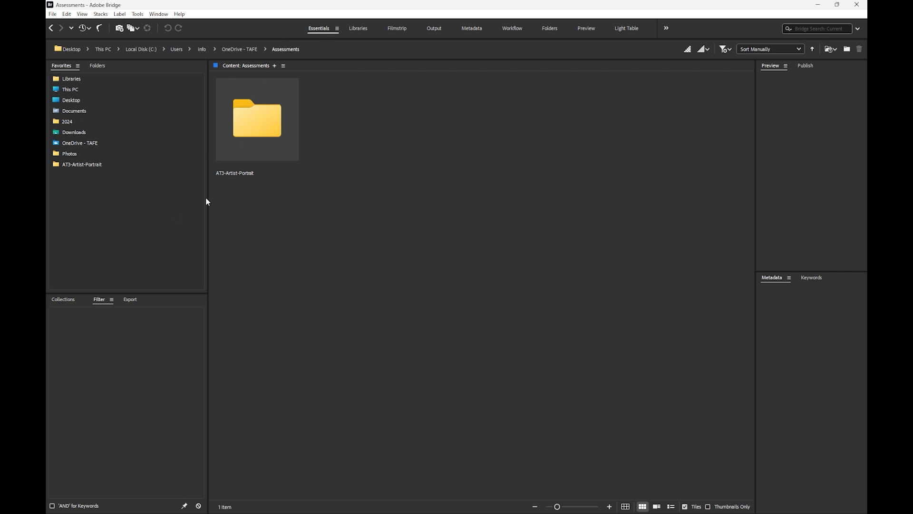
Open the Session 08 notes (Assess 3 briefing) PDF from the AT3-Artist-Portrait folder and review the Images to Submit page
double_click(256, 142)
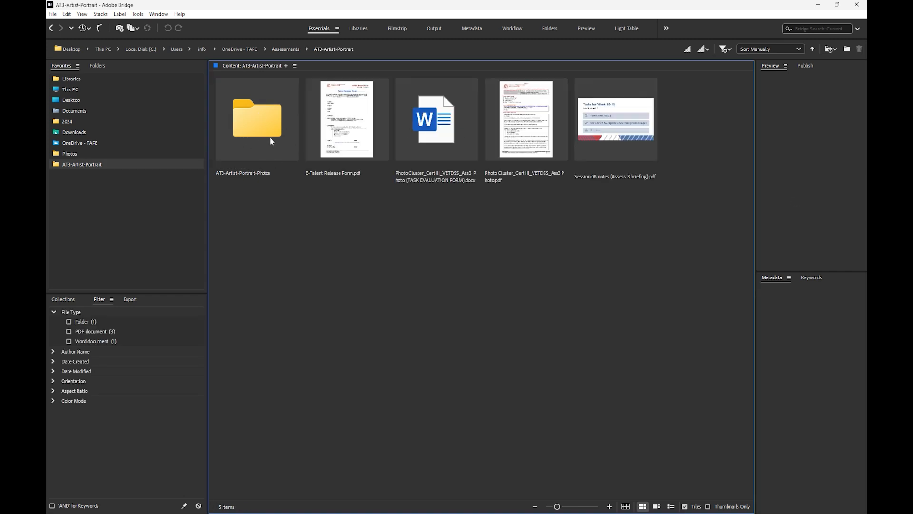
double_click(621, 124)
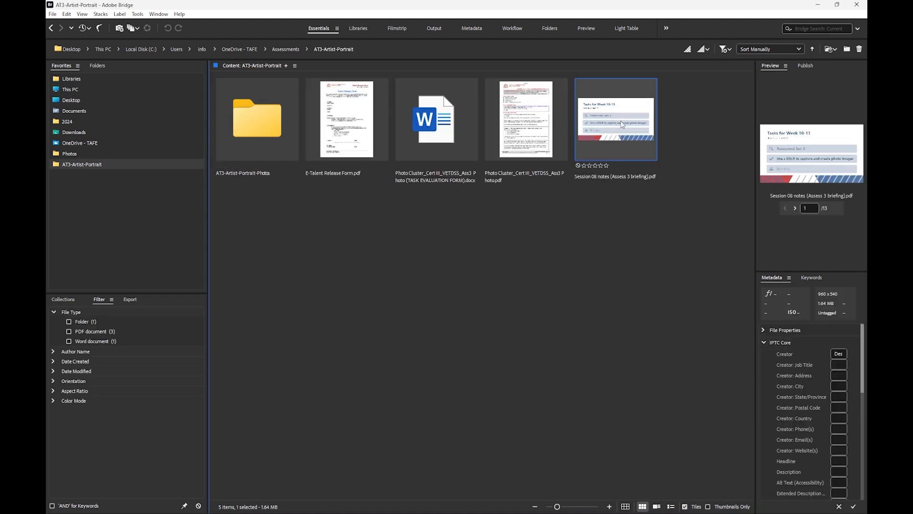
scroll(620, 123, down, 8)
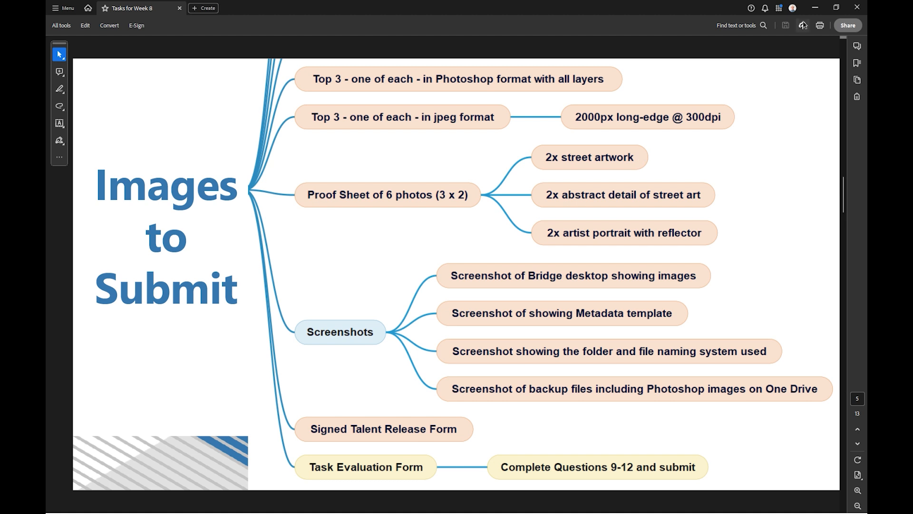
click(816, 10)
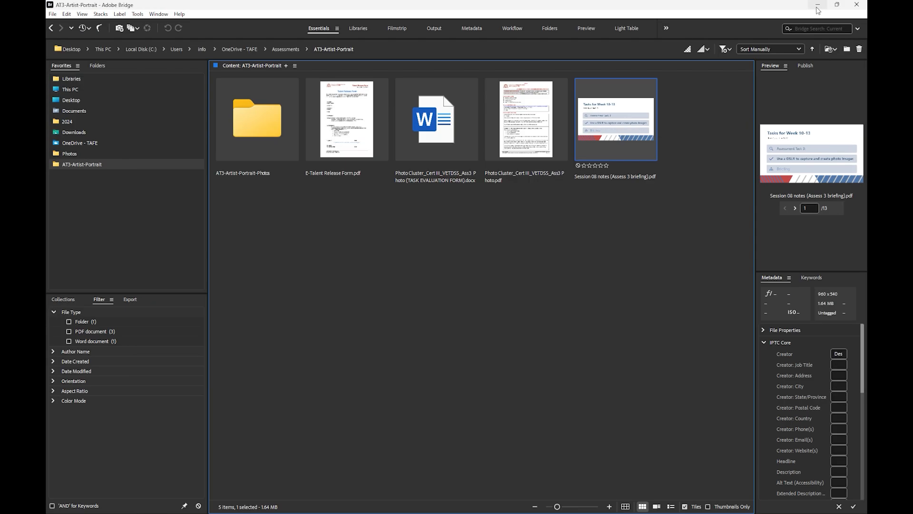
Open the AT3-Artist-Portrait-Photos folder in Bridge and capture the whole Bridge window as a rectangular snip with Snipping Tool
double_click(259, 120)
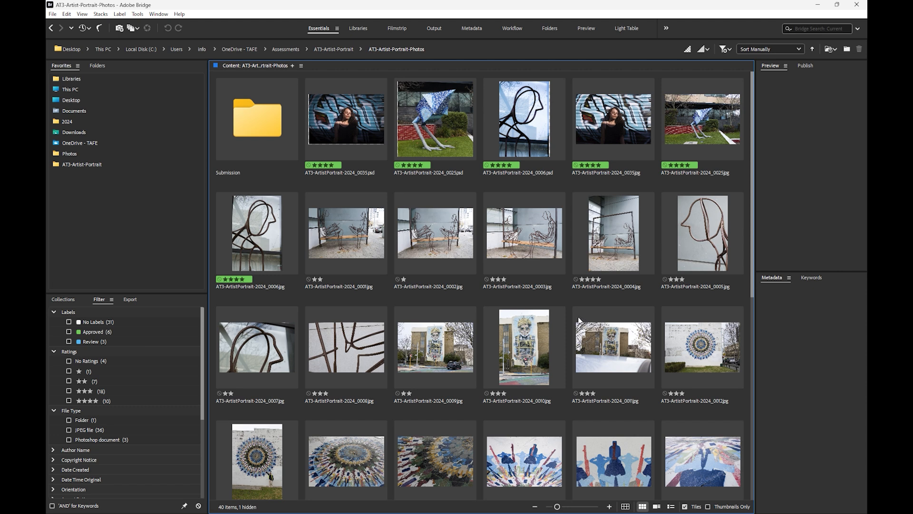
mouse_move(153, 512)
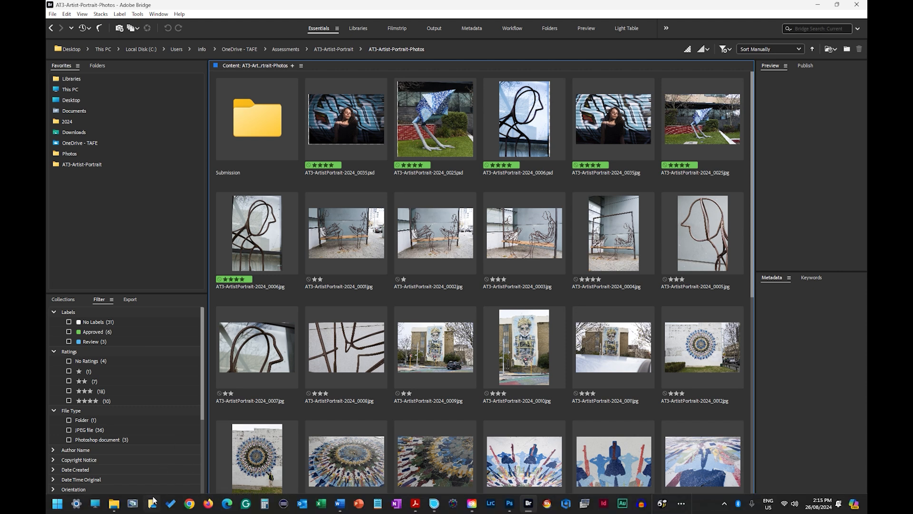
click(57, 505)
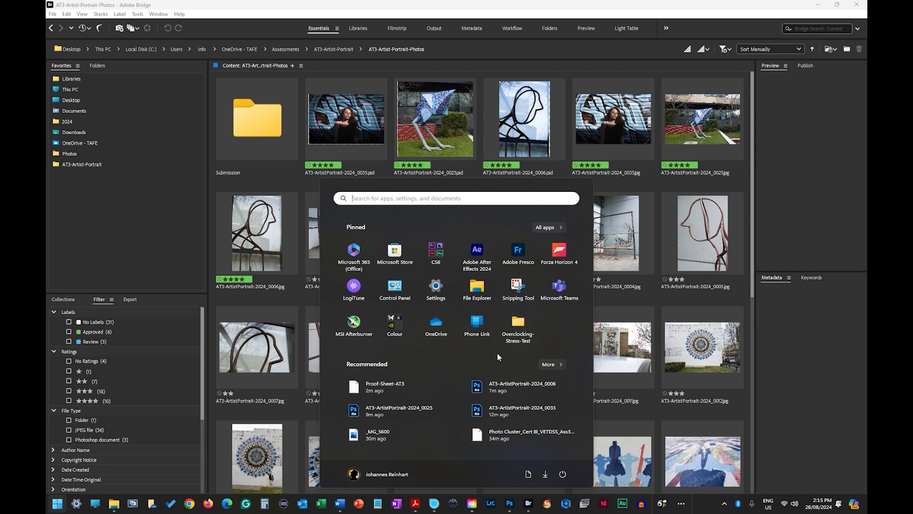
text(sni)
click(489, 324)
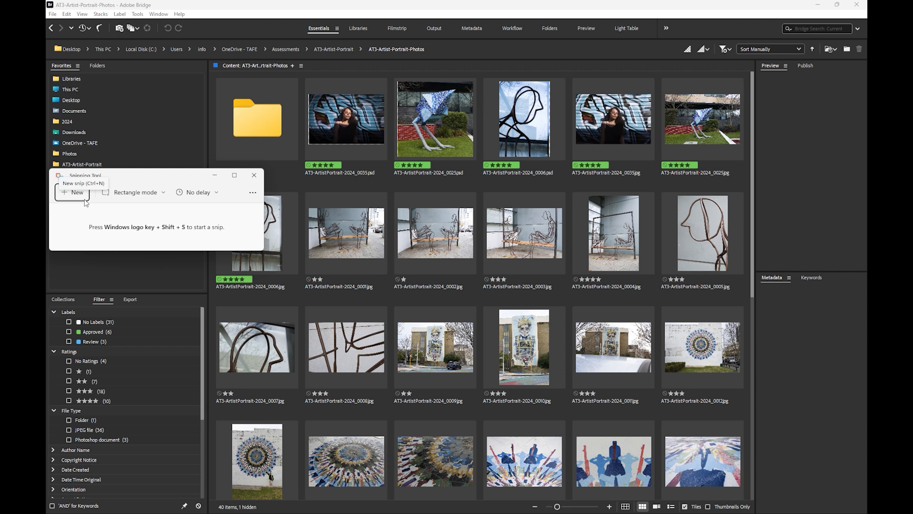
click(74, 195)
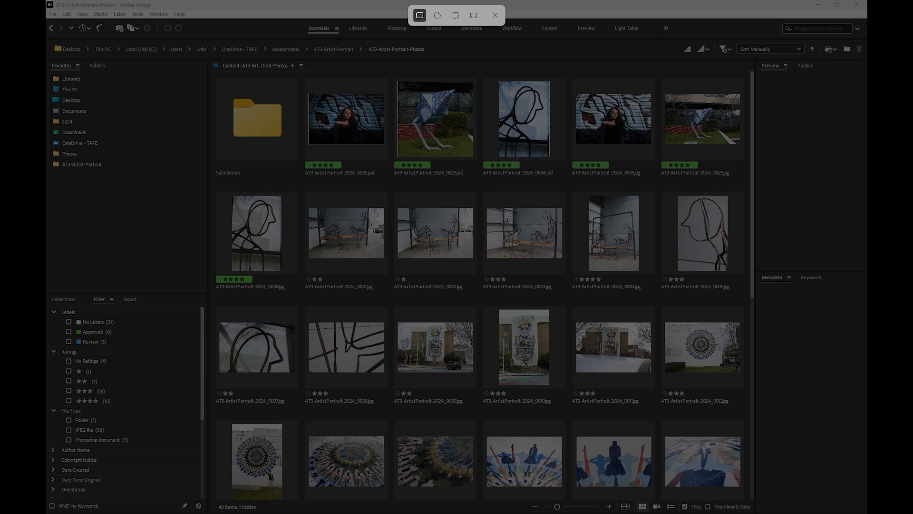
drag(46, 1, 867, 512)
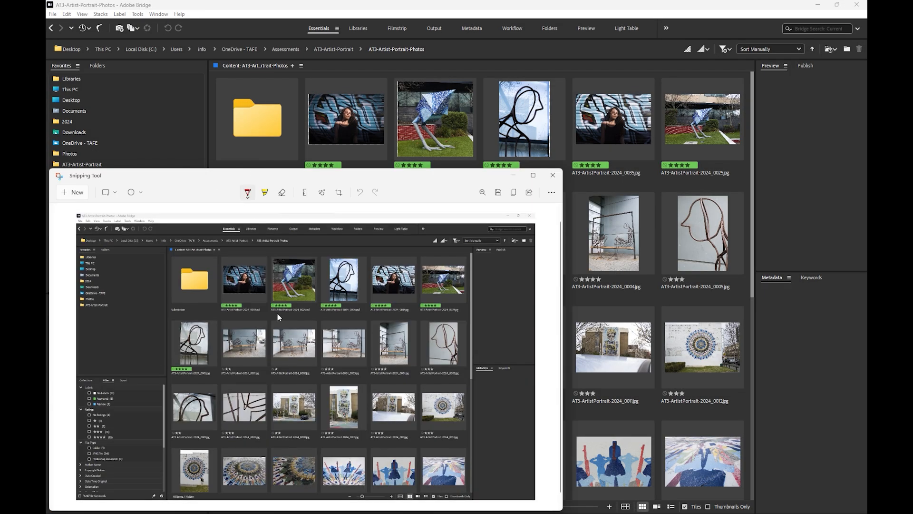
Underline the AT3-ArtistPortrait-2024_0025.psd filename in red on the Bridge snip and start saving it as Screenshot Bridge
drag(277, 312, 310, 314)
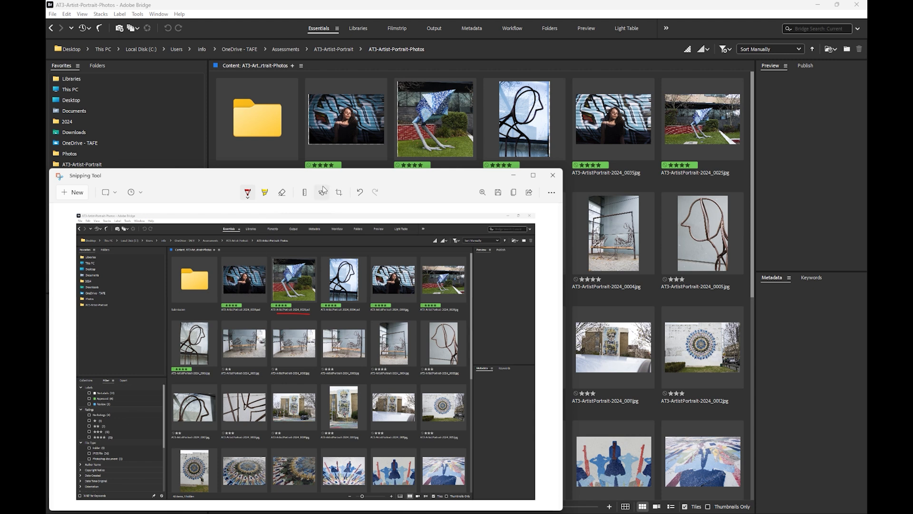
drag(349, 176, 516, 86)
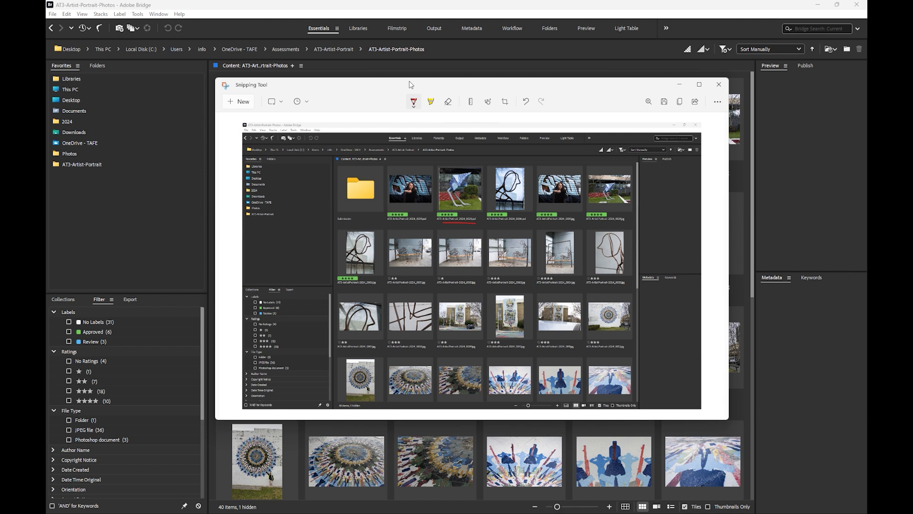
key(ctrl+s)
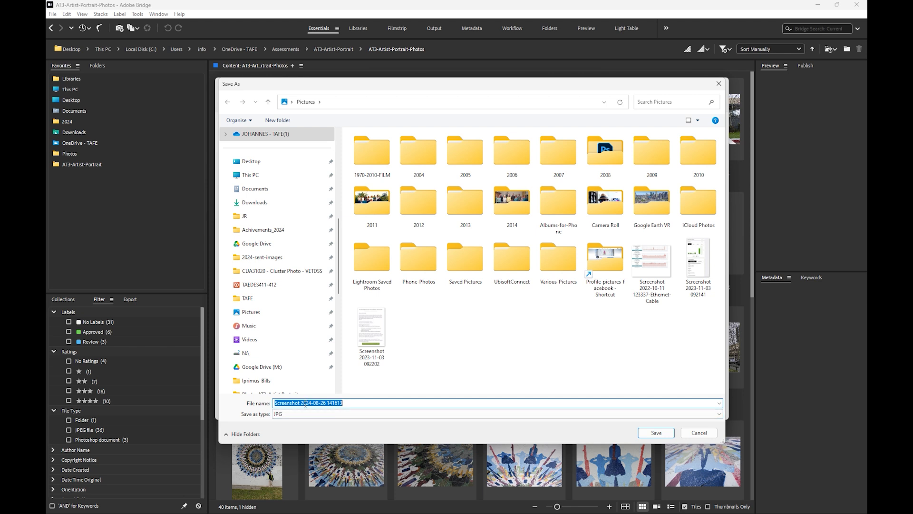
drag(302, 403, 384, 402)
key(BackSpace)
text(Bridge)
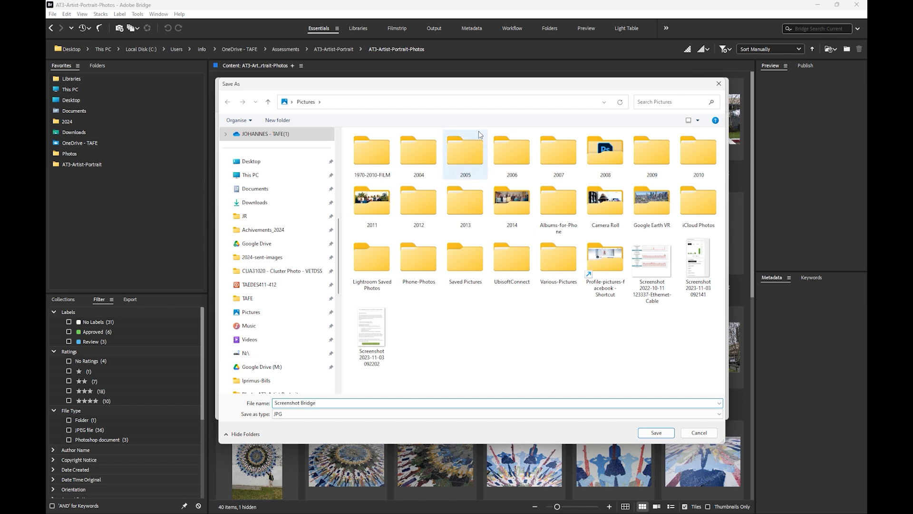
Choose the AT3-Artist-Portrait folder under Assessments as the destination and save the Bridge screenshot there as a JPG
scroll(341, 247, up, 5)
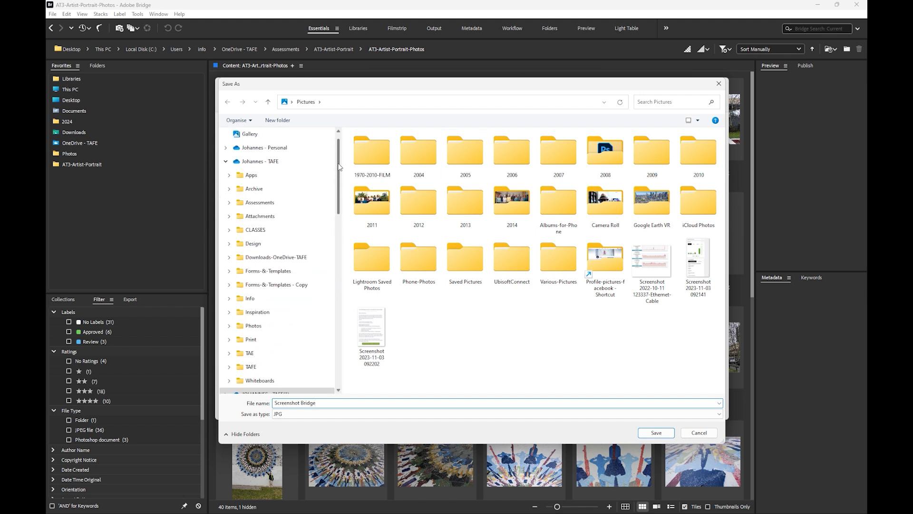
click(266, 218)
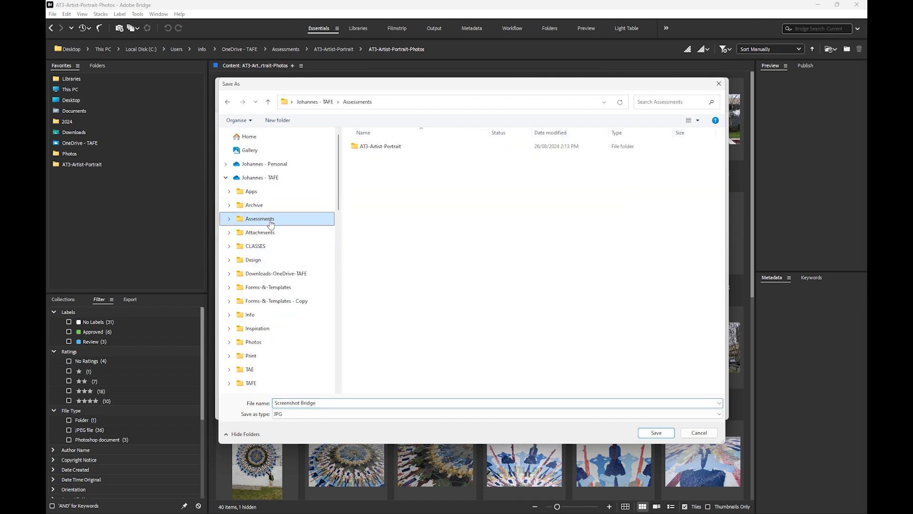
double_click(381, 147)
click(400, 148)
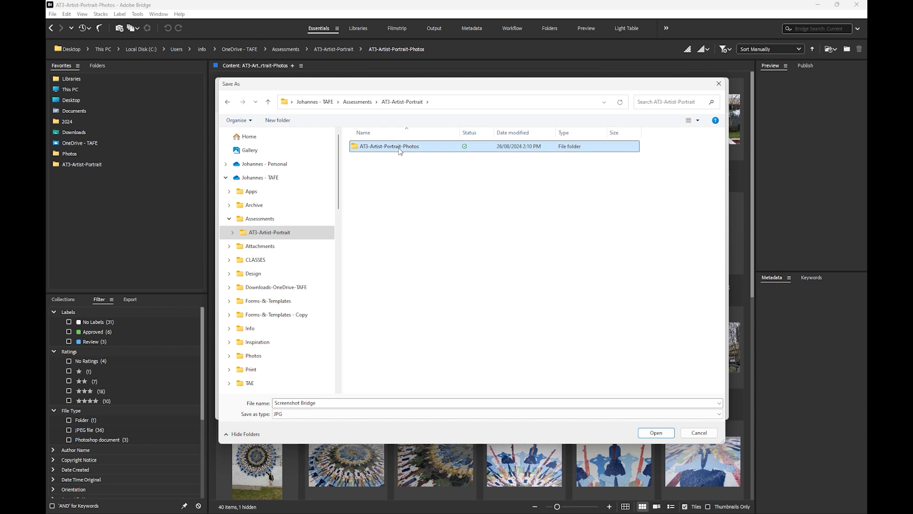
click(441, 178)
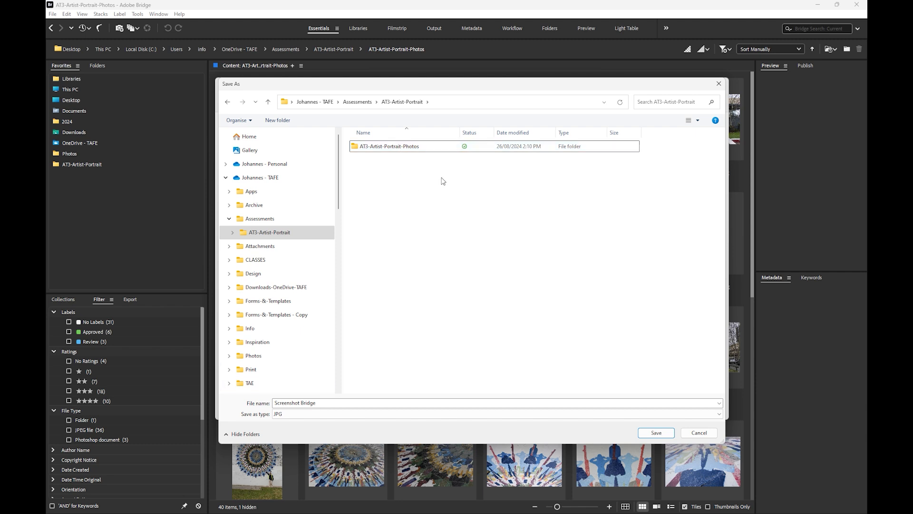
click(656, 432)
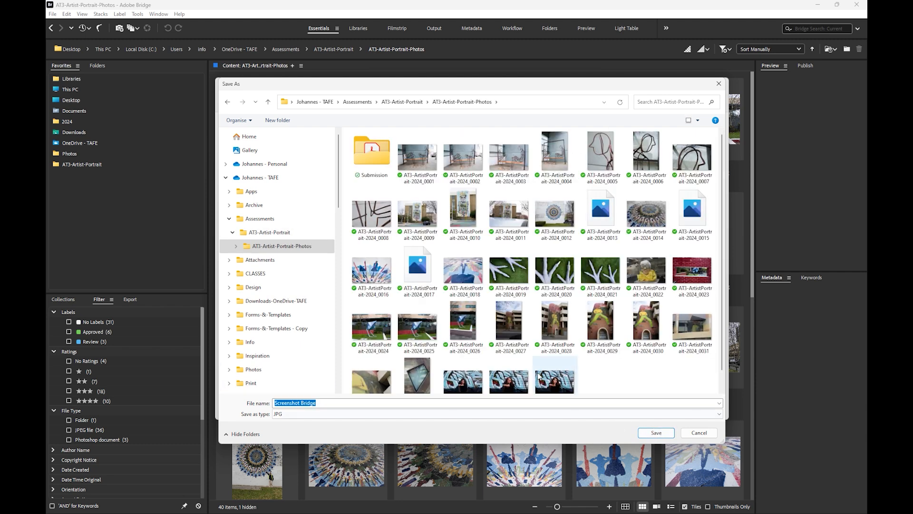
click(384, 101)
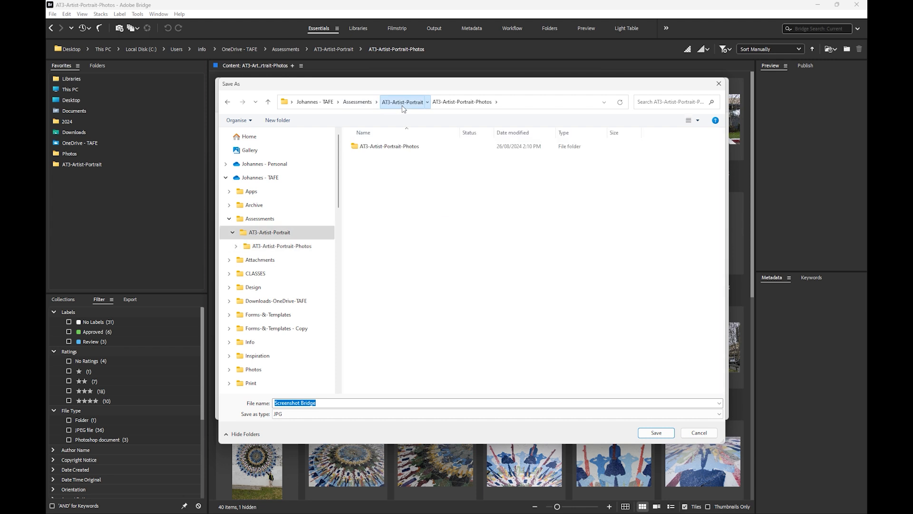
click(655, 433)
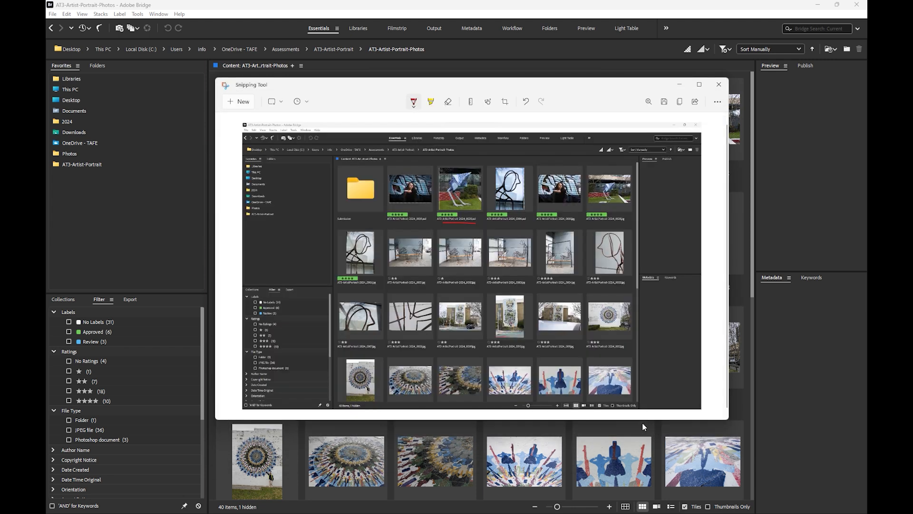
Switch Bridge to the Metadata workspace and select AT3-ArtistPortrait-2024_0025.psd to show its IPTC Core data
drag(431, 83, 867, 157)
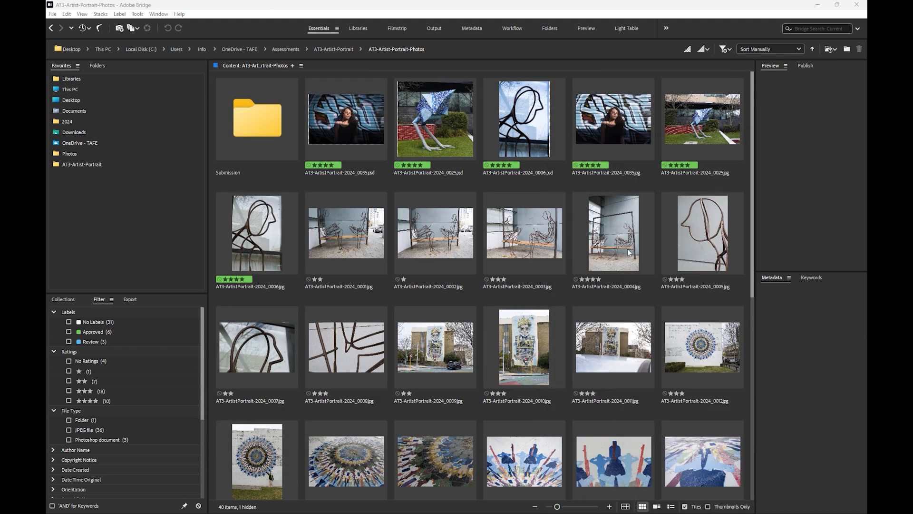
click(472, 29)
click(339, 129)
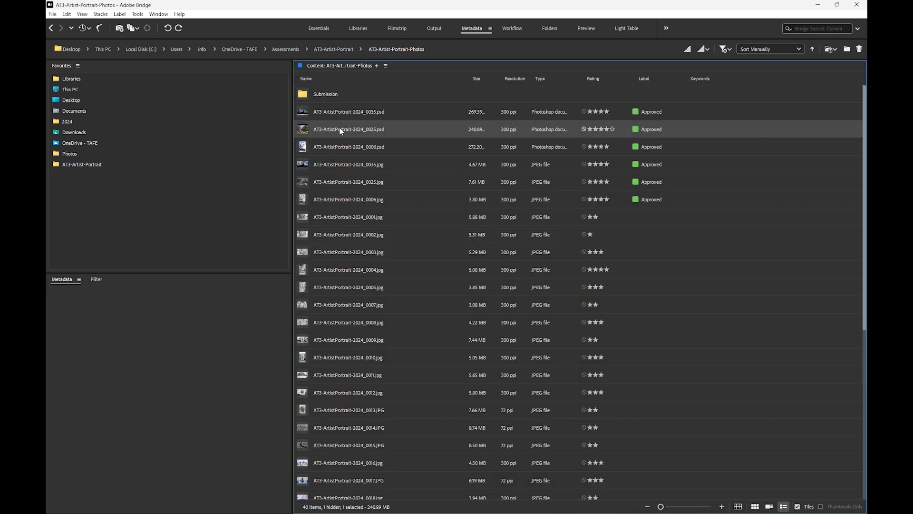
click(125, 355)
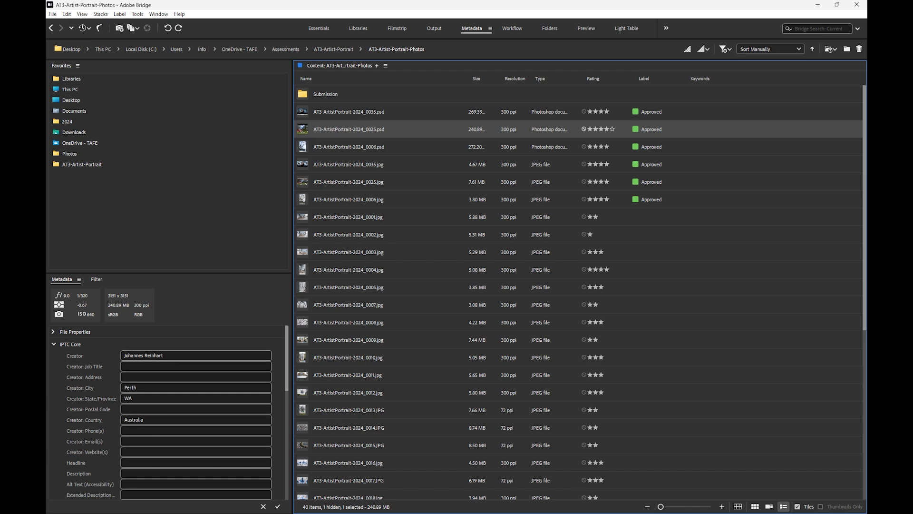
Capture the whole Bridge window as a new rectangular snip and outline the IPTC Core metadata area in red
drag(866, 197, 526, 157)
click(439, 174)
drag(47, 14, 828, 512)
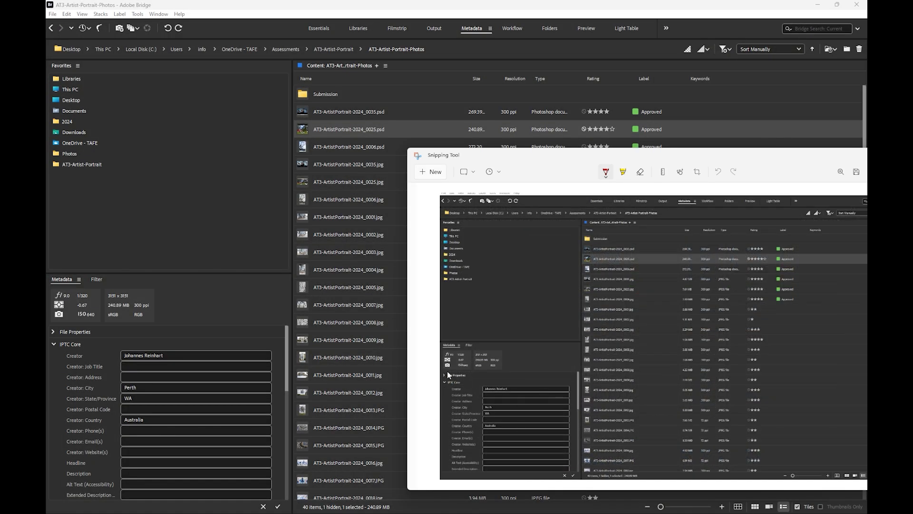
drag(583, 436, 580, 463)
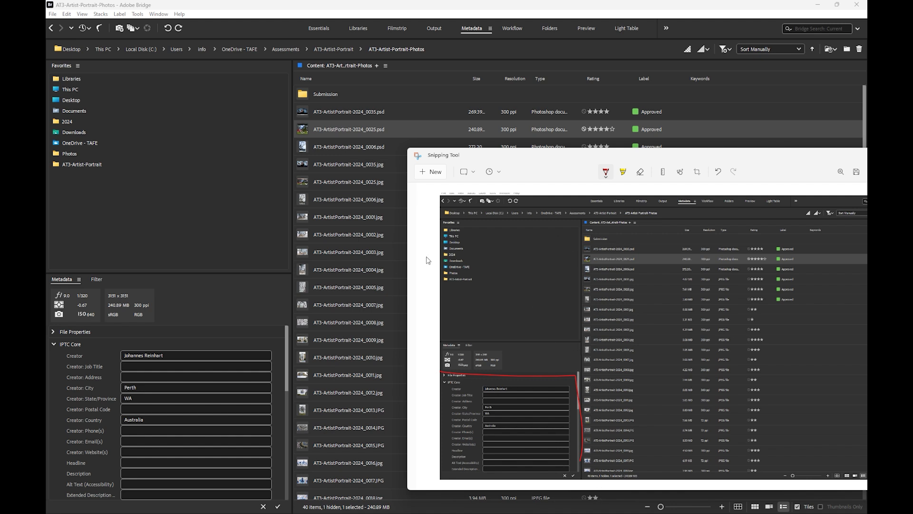
Save the metadata snip as Screenshot metadata in the AT3-Artist-Portrait folder
drag(529, 154, 385, 116)
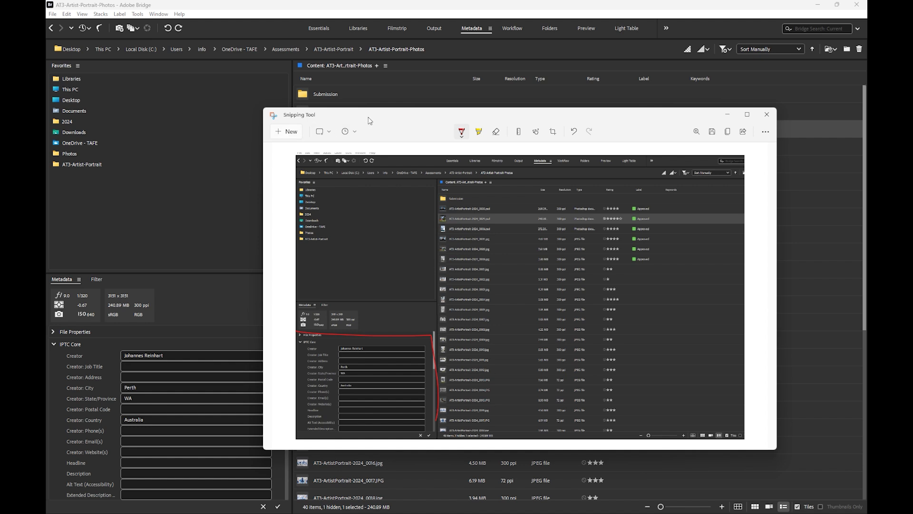
key(ctrl+s)
click(347, 432)
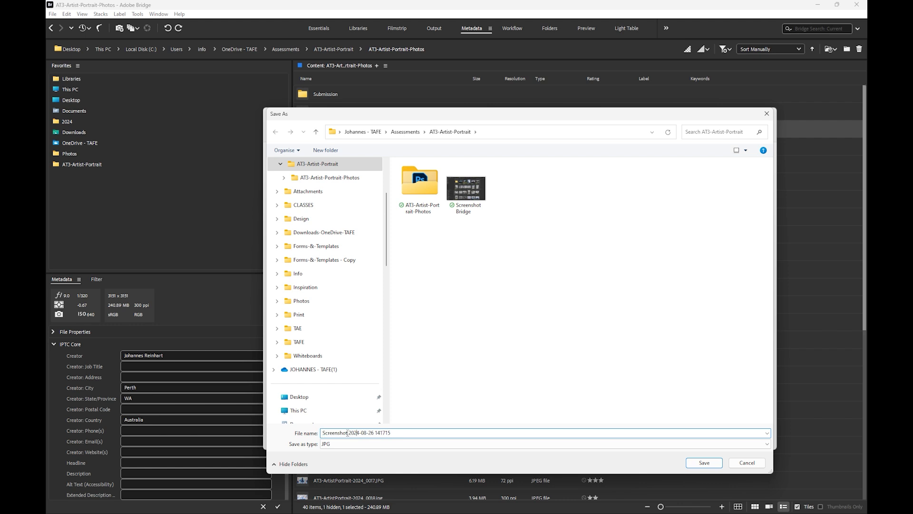
drag(375, 432, 391, 433)
text(meta)
click(704, 463)
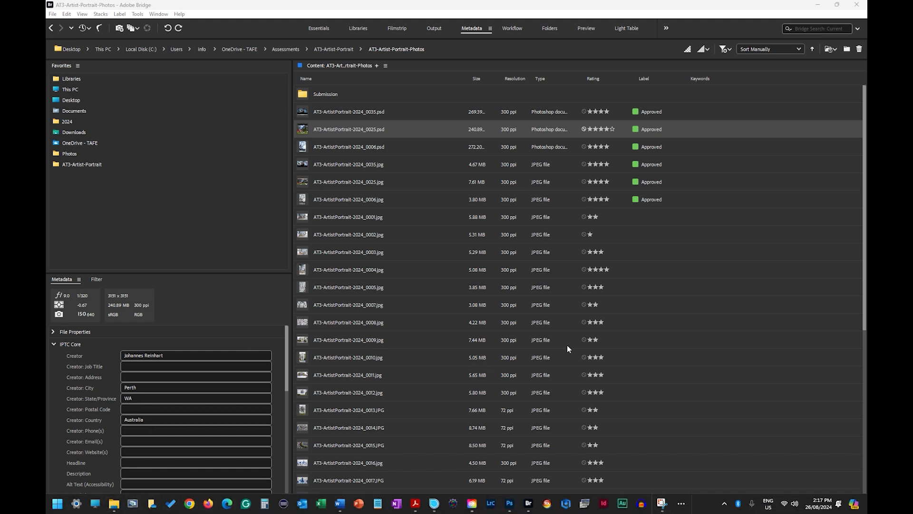
Reveal AT3-ArtistPortrait-2024_0025.psd in File Explorer and enlarge the window until all the folder's photos fit
click(315, 339)
right_click(336, 132)
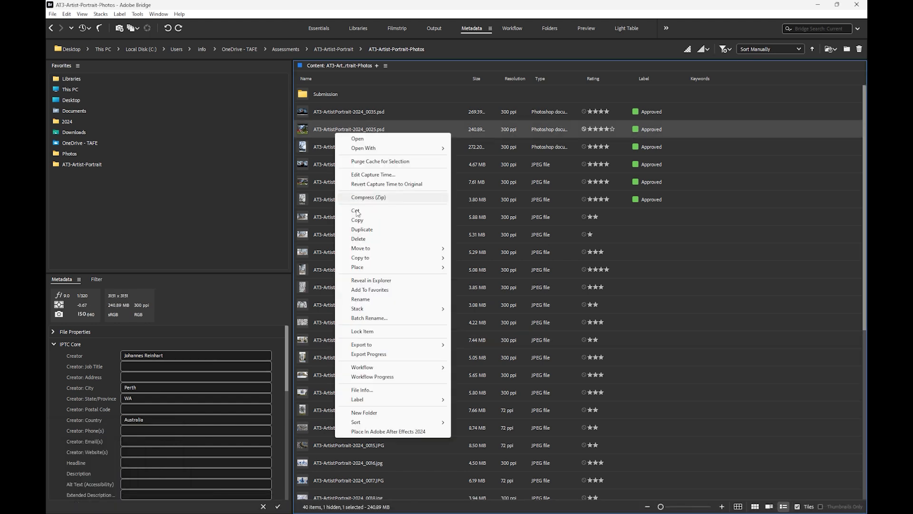
click(371, 280)
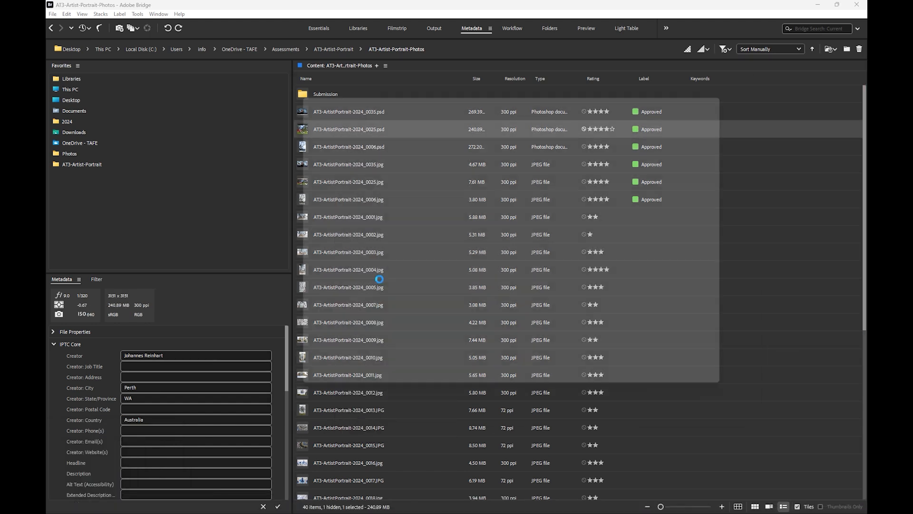
drag(507, 85, 334, 48)
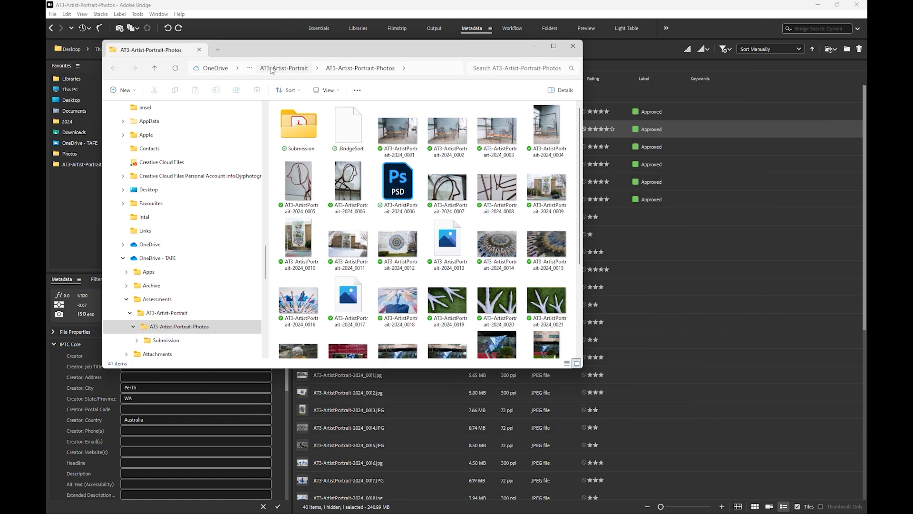
drag(581, 369, 695, 451)
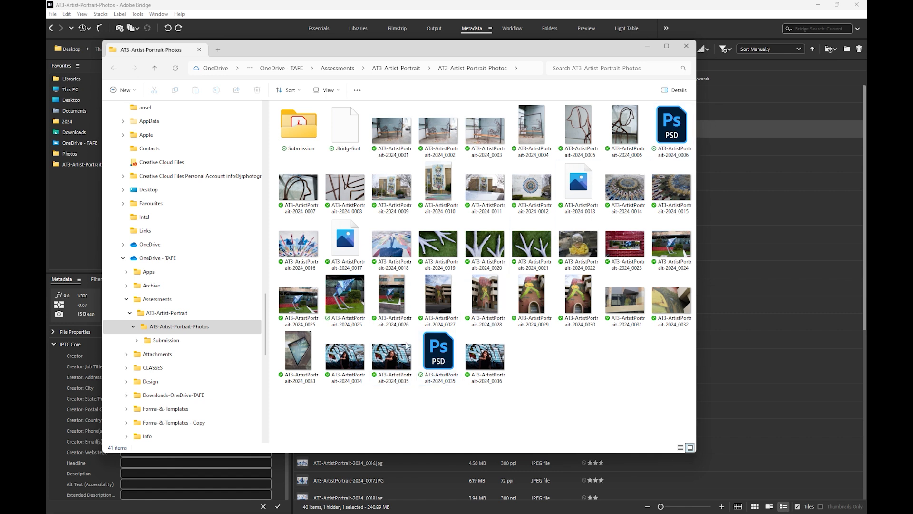
Select the AT3-ArtistPortrait-2024_0025 PSD and capture the whole File Explorer window as a rectangular snip
click(352, 325)
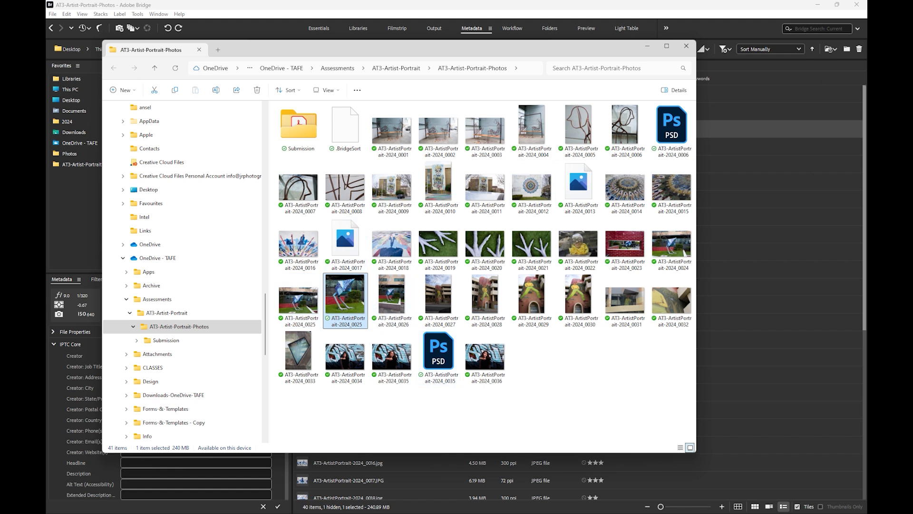
key(alt+Tab)
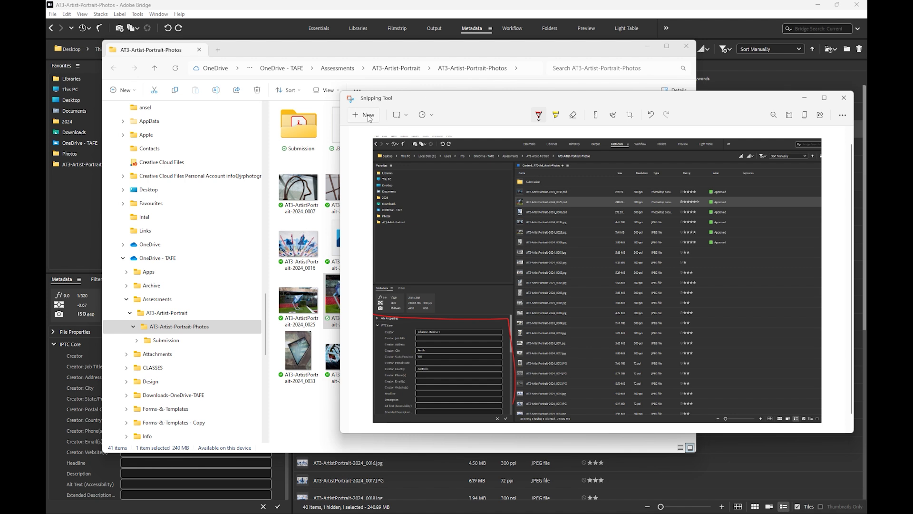
click(369, 115)
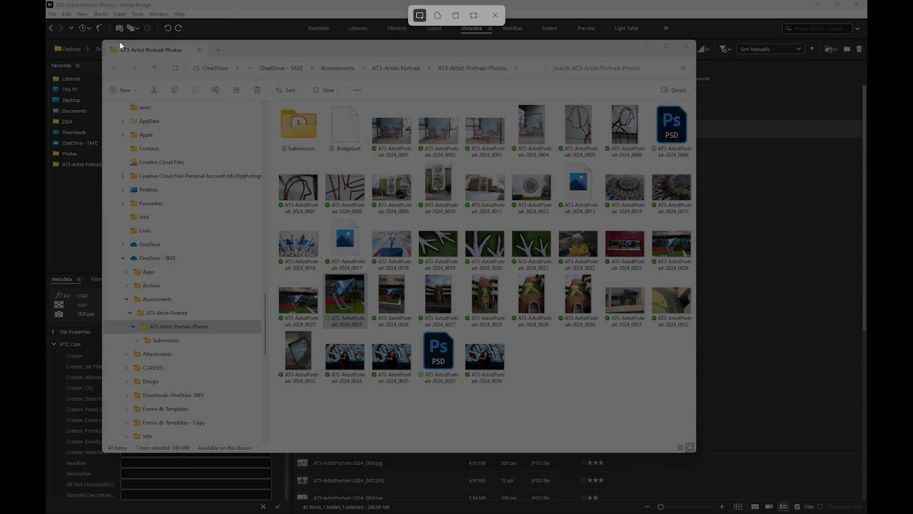
drag(97, 36, 699, 454)
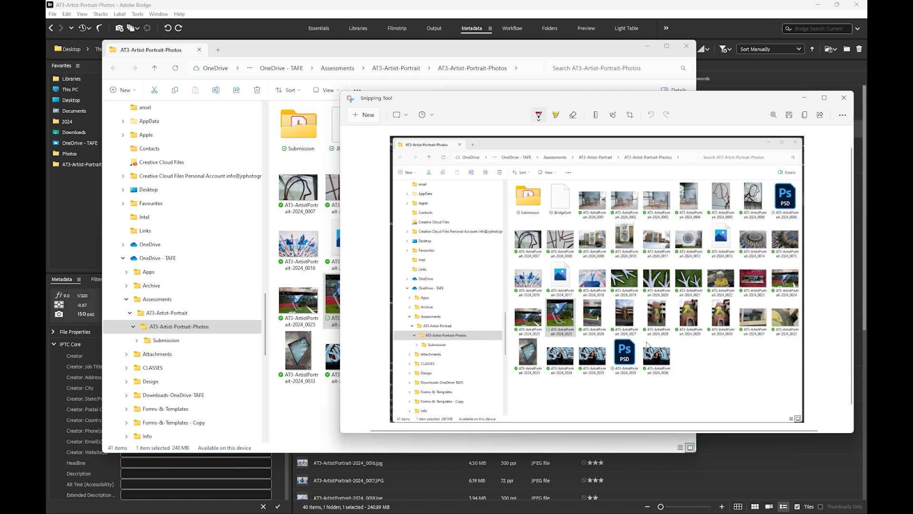
Mark the snip in red: underline the 0027 and 0035 filenames and OneDrive, and draw an arrow from AT3-Artist-Portrait-Photos to OneDrive - TAFE
drag(614, 337, 631, 337)
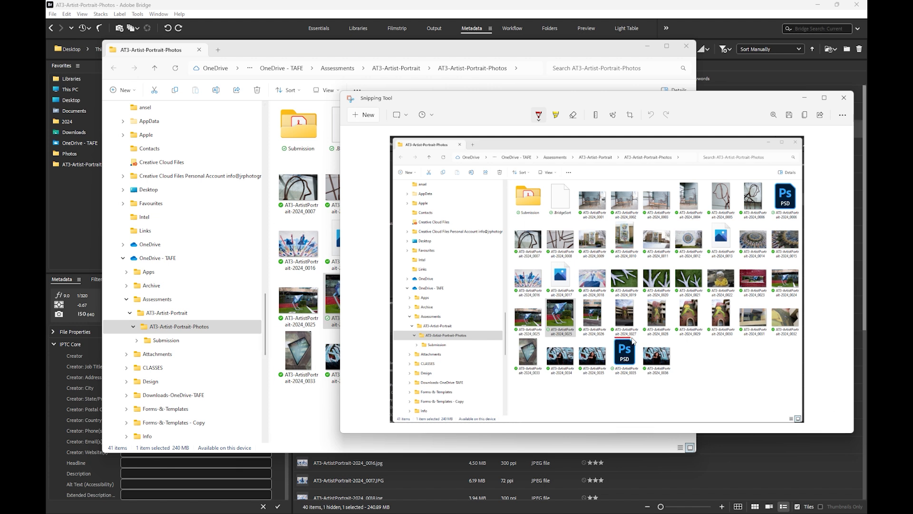
drag(615, 377, 637, 377)
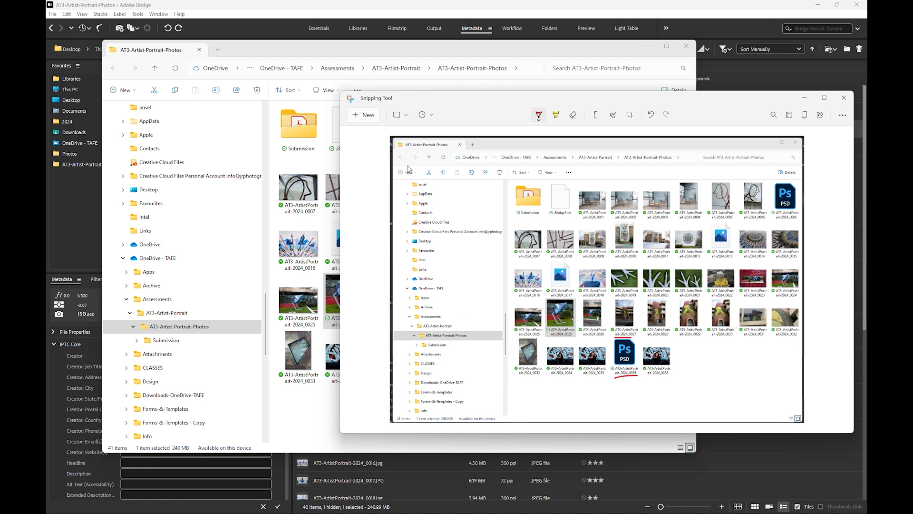
drag(456, 161, 474, 161)
mouse_move(412, 337)
mouse_down()
mouse_move(397, 334)
mouse_move(398, 295)
mouse_move(408, 302)
mouse_up()
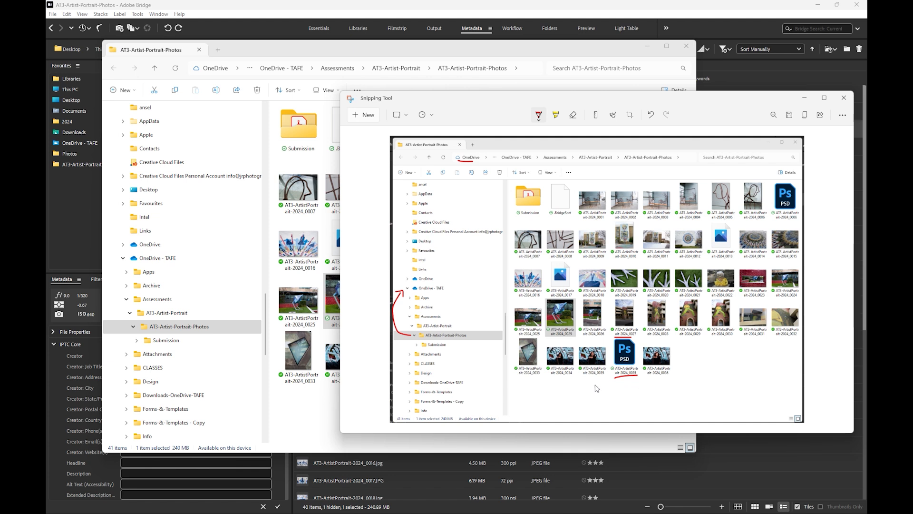
Save the File Explorer snip as Screenshot naming-Backup in the AT3-Artist-Portrait folder
drag(458, 99, 385, 106)
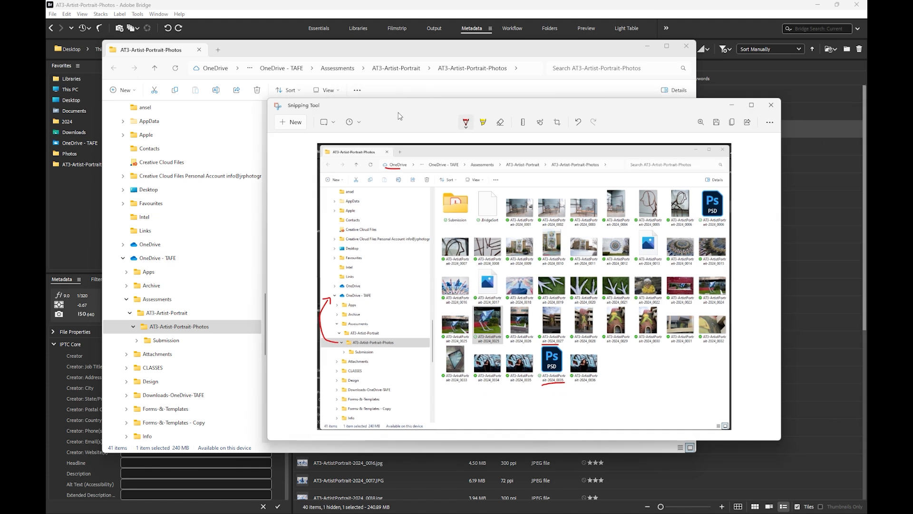
key(ctrl+s)
drag(353, 426, 424, 424)
text(nshot naming-Backup)
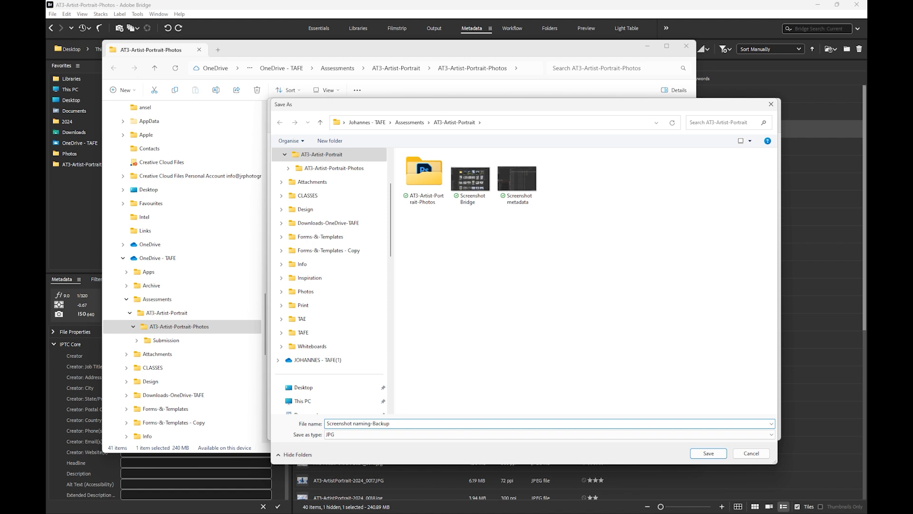
click(703, 452)
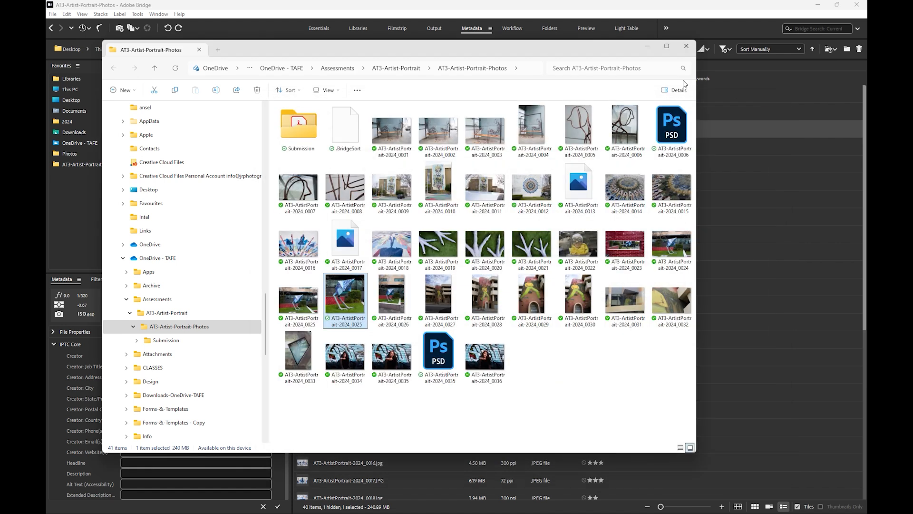
Move Screenshot Bridge, Screenshot metadata and Screenshot naming-Backup from AT3-Artist-Portrait into the Submission folder
drag(420, 53, 489, 84)
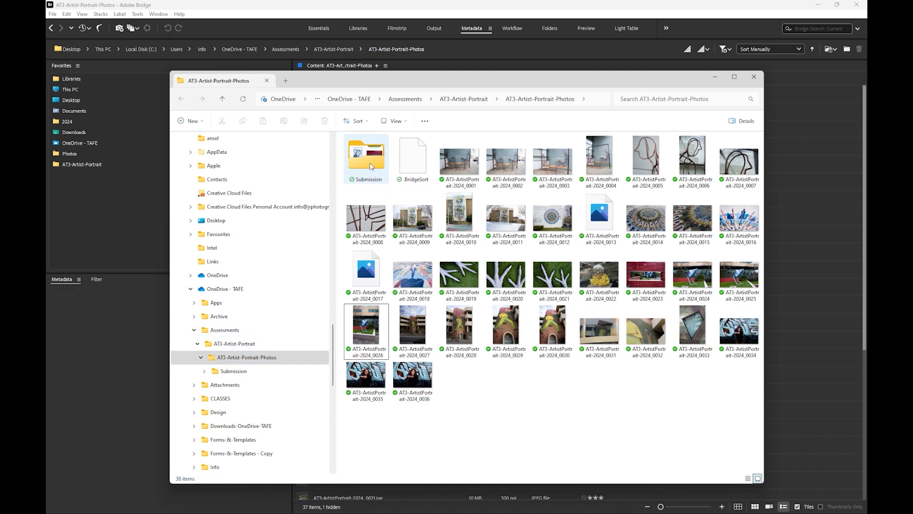
click(477, 101)
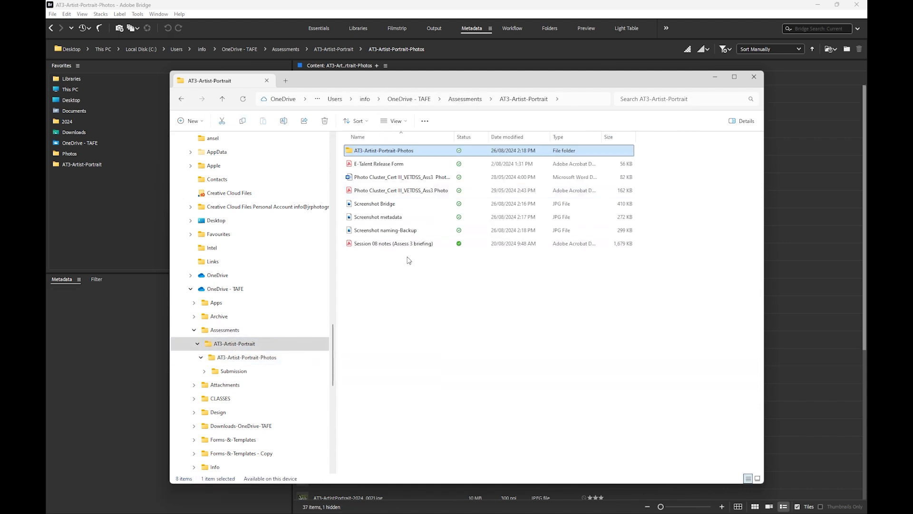
click(386, 230)
shift+click(380, 204)
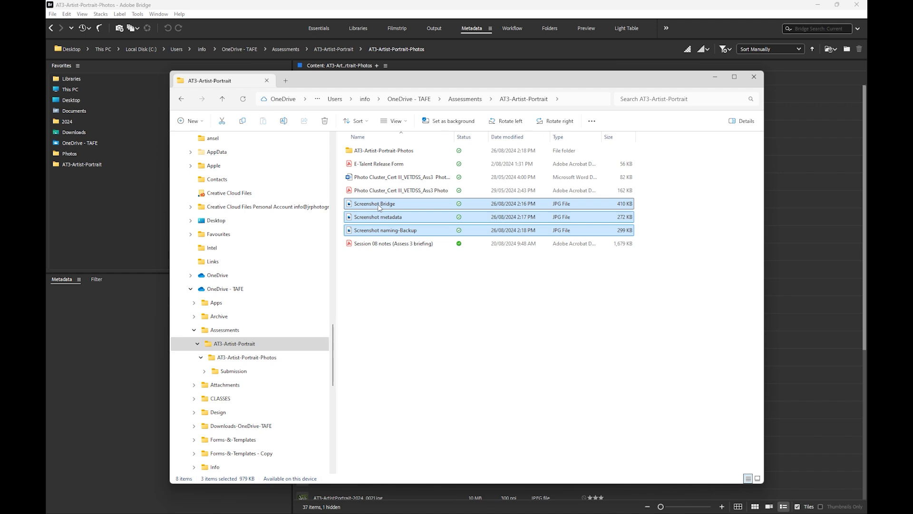
drag(380, 207, 236, 373)
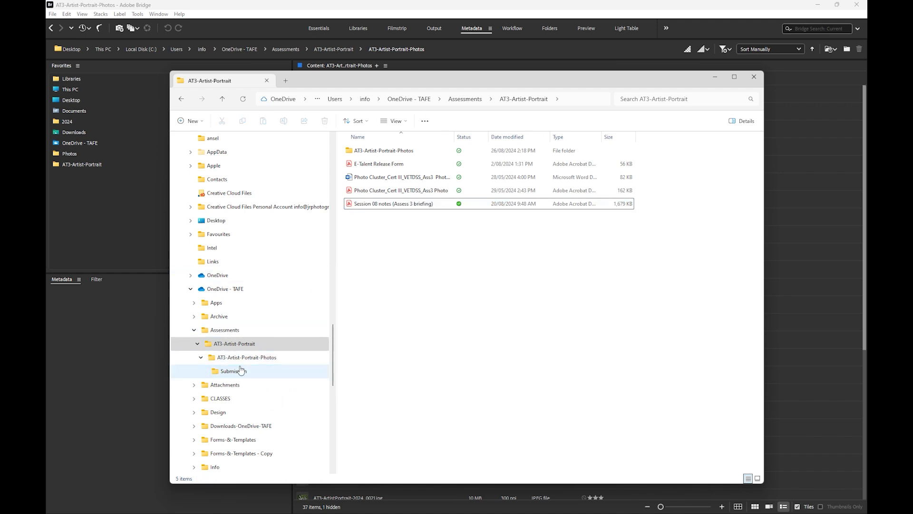
Move the E-Talent Release Form and the TASK EVALUATION FORM document into the Submission folder, widening the file names to read them in full
drag(381, 166, 259, 358)
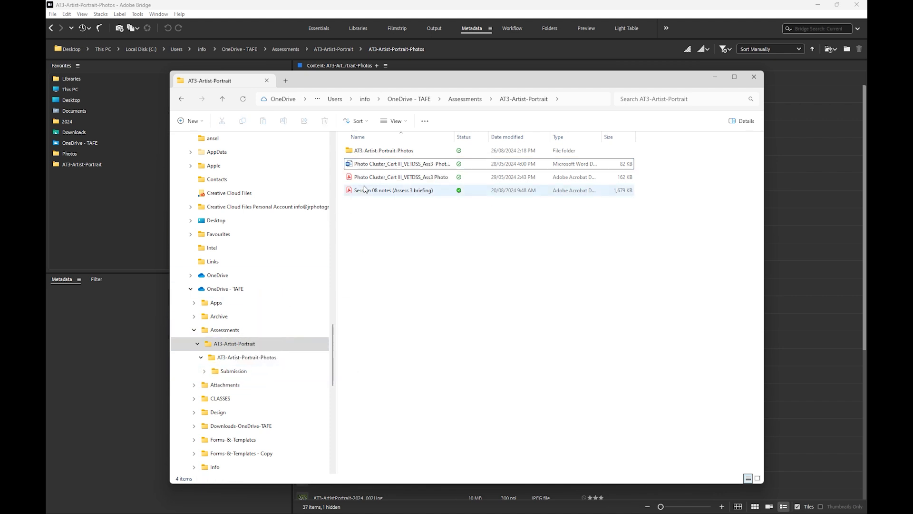
drag(453, 137, 548, 137)
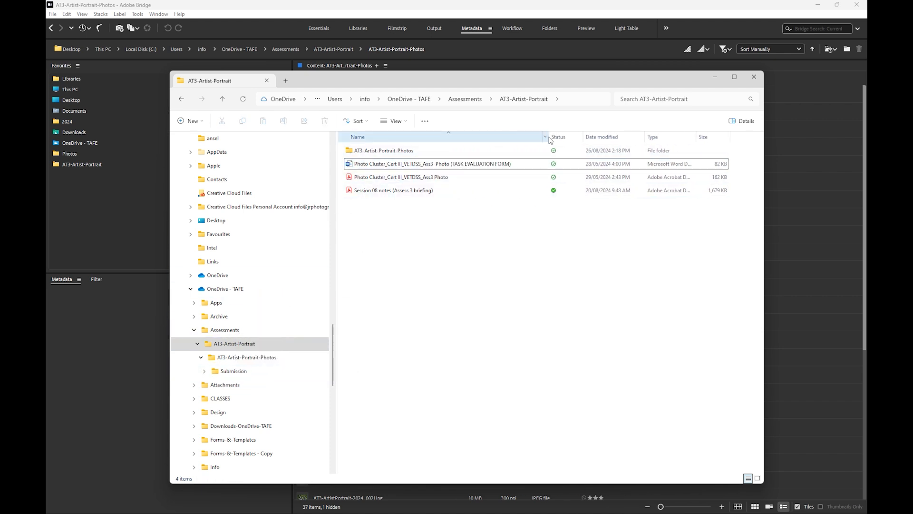
click(493, 165)
drag(406, 166, 258, 375)
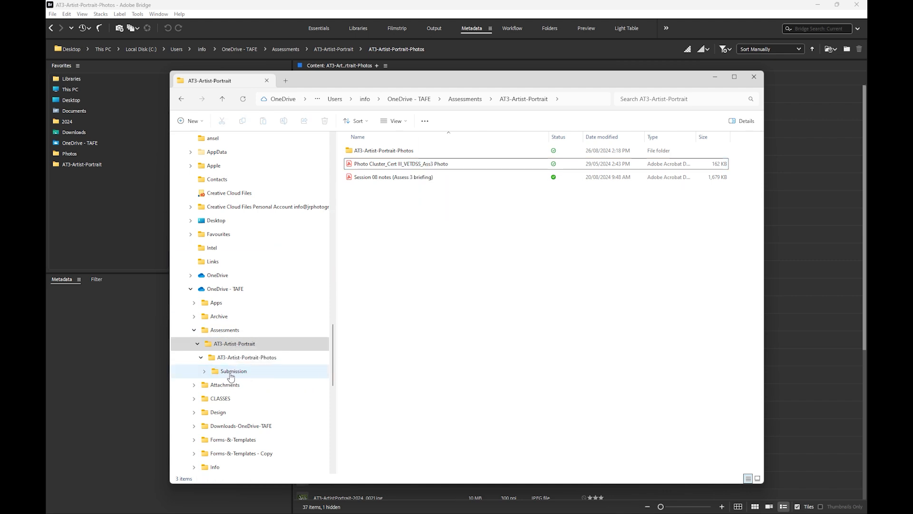
Move the Submission folder out of AT3-Artist-Portrait-Photos up into AT3-Artist-Portrait and open that parent folder
click(387, 152)
double_click(388, 153)
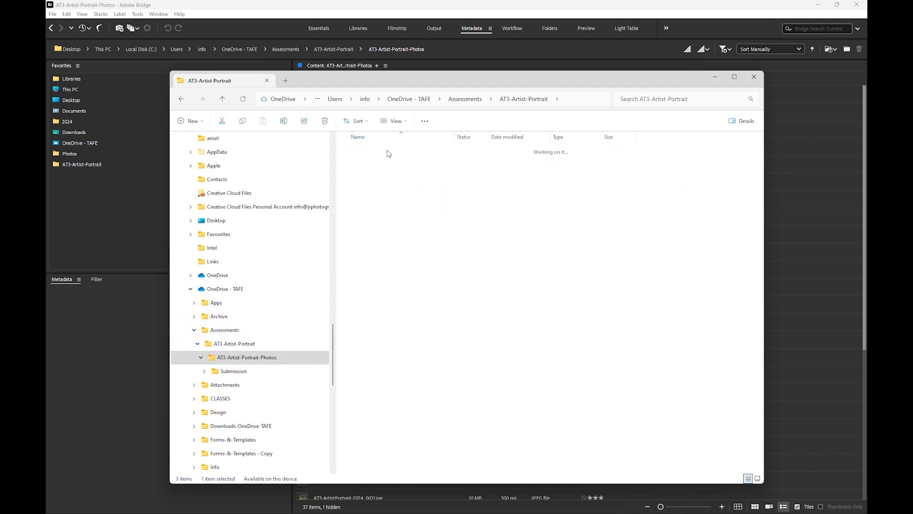
drag(369, 155, 261, 343)
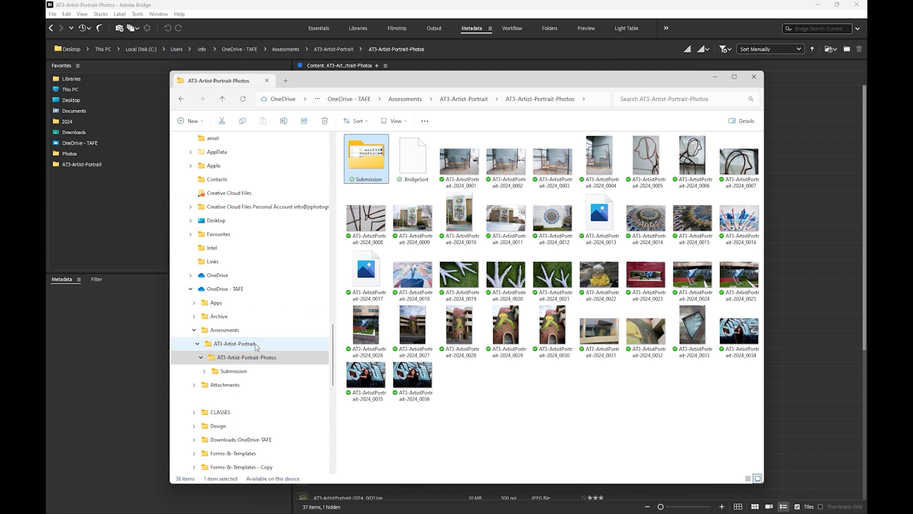
click(261, 343)
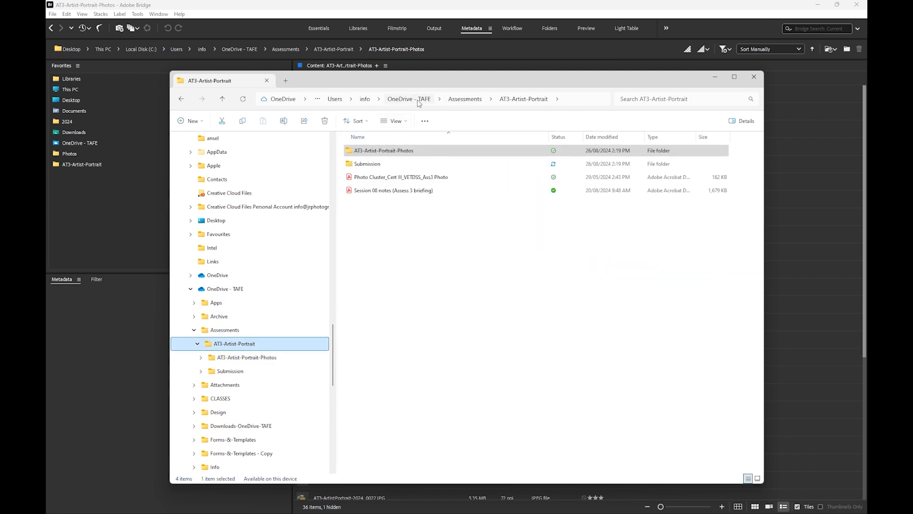
Go through OneDrive - TAFE, Assessments and AT3-Artist-Portrait to view the contents of the Submission folder
click(418, 100)
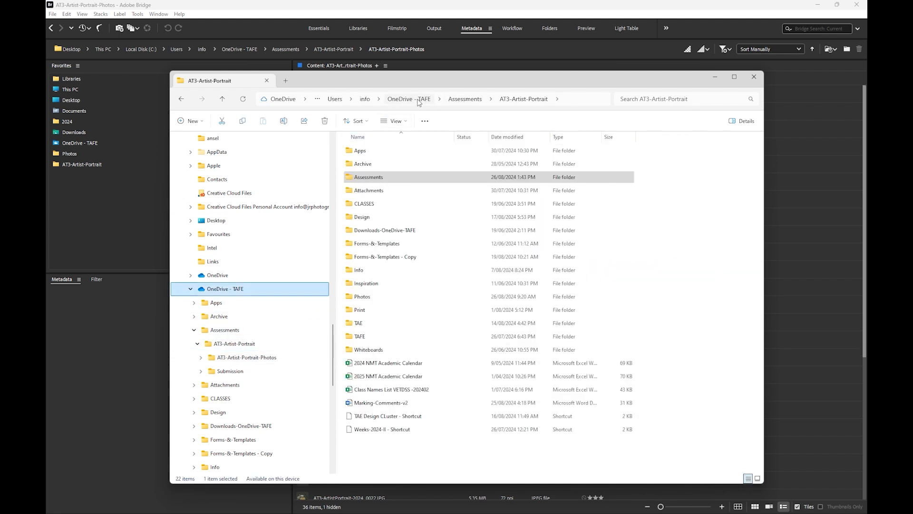
double_click(364, 179)
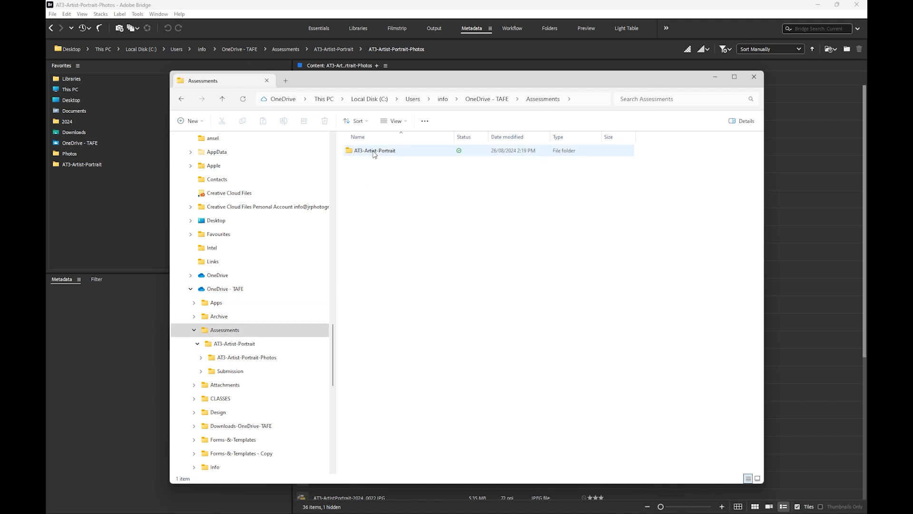
double_click(383, 151)
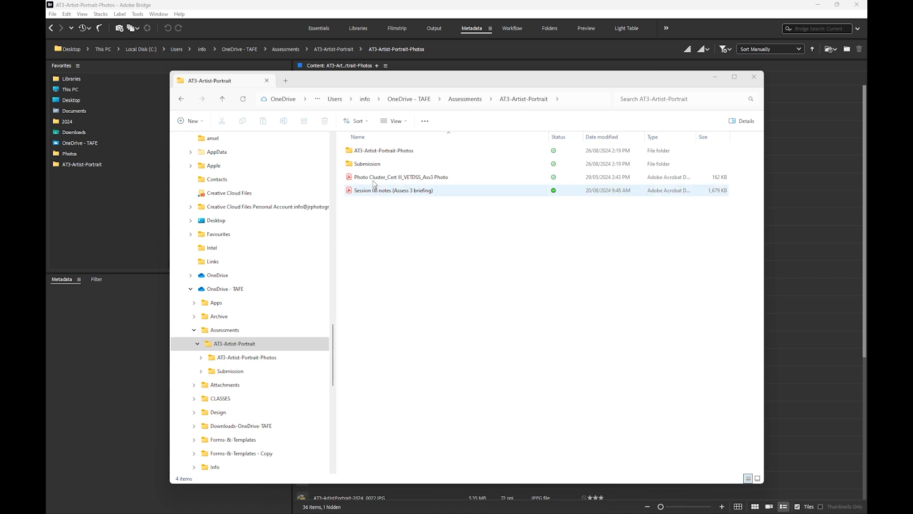
double_click(369, 165)
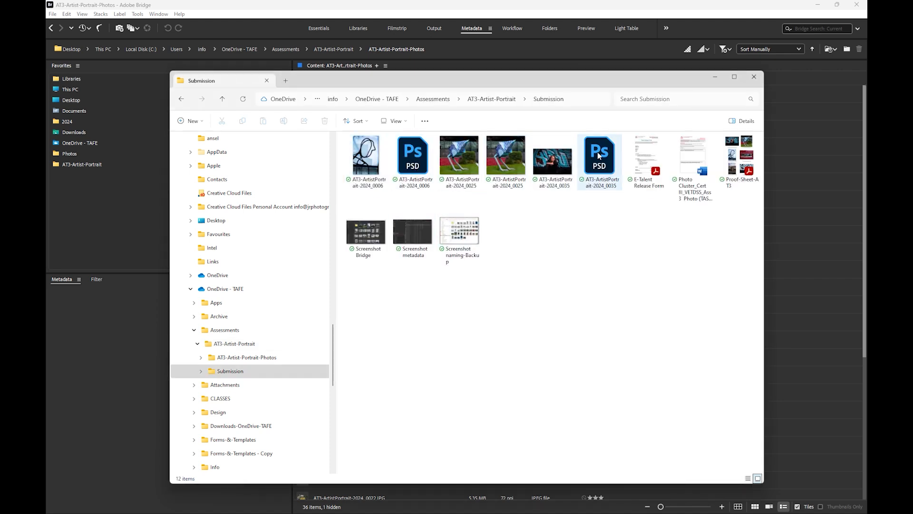
Examine the file details of the 0006, 0025 and 0035 images and the E-Talent Release Form in the Submission folder
click(500, 160)
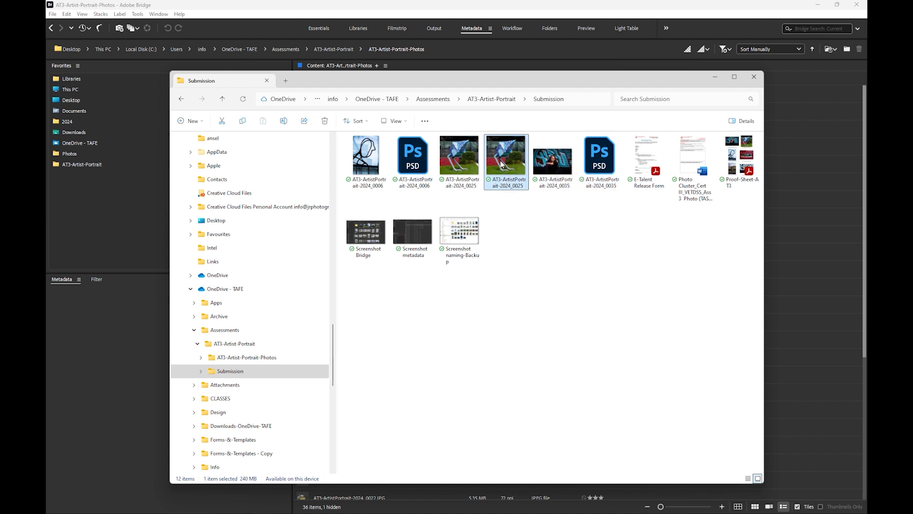
click(417, 160)
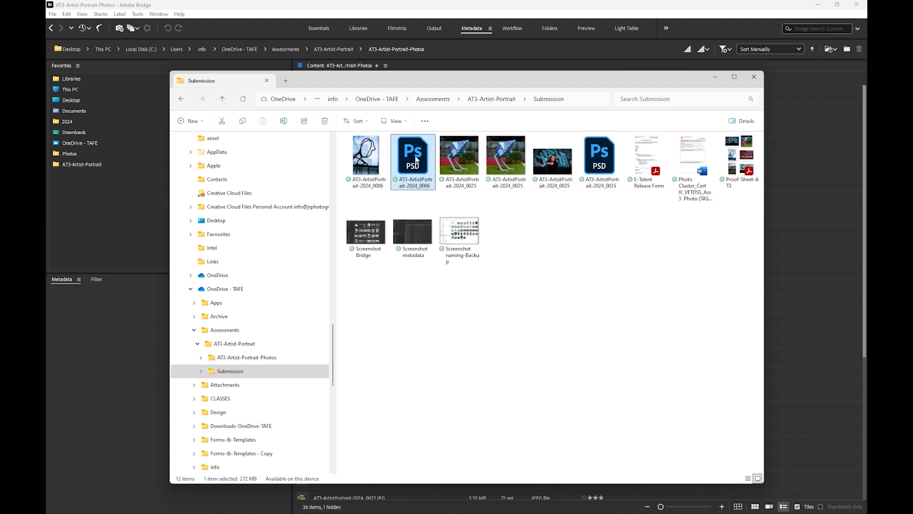
click(468, 164)
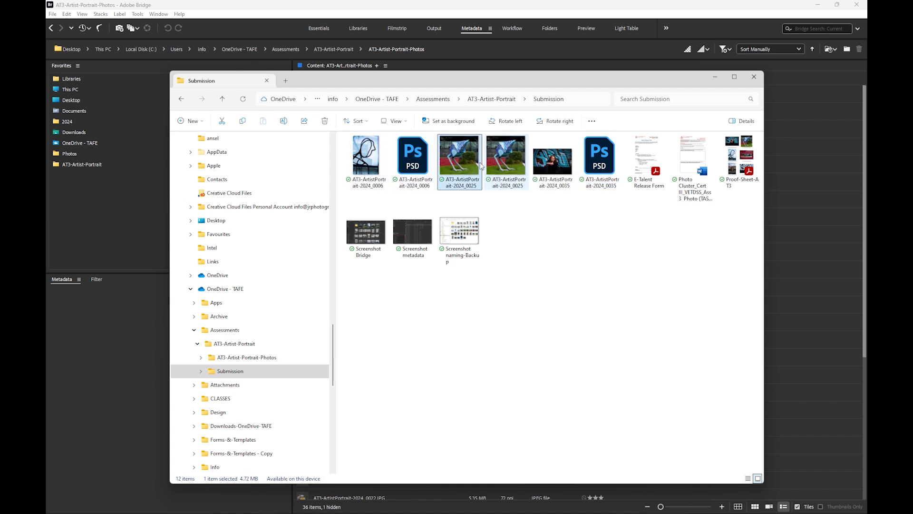
click(742, 121)
click(473, 163)
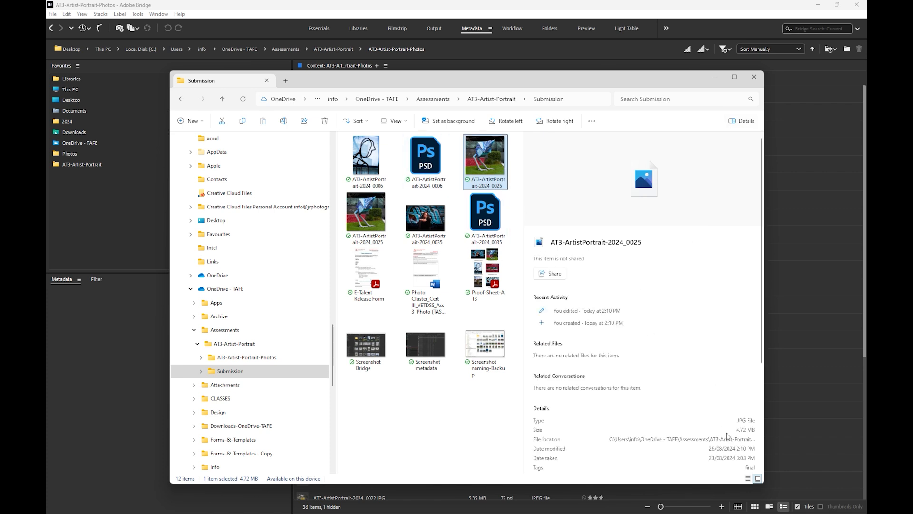
key(Right)
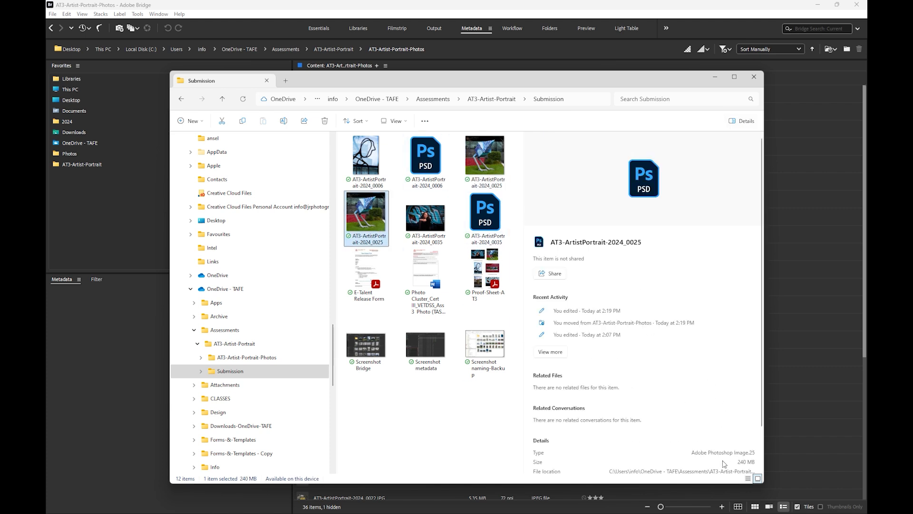
key(Right)
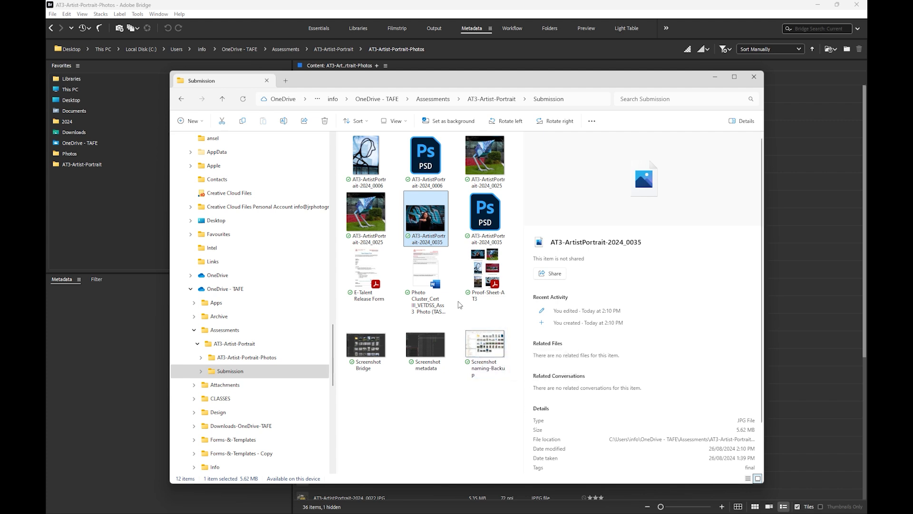
click(364, 272)
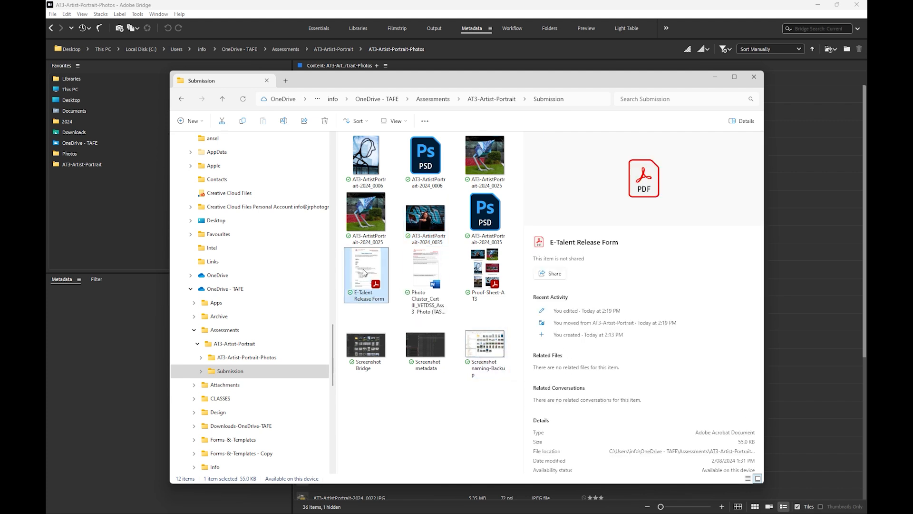
click(742, 121)
Open the Proof-Sheet-AT3 PDF to review its images and filenames, and close it again
click(741, 160)
double_click(741, 160)
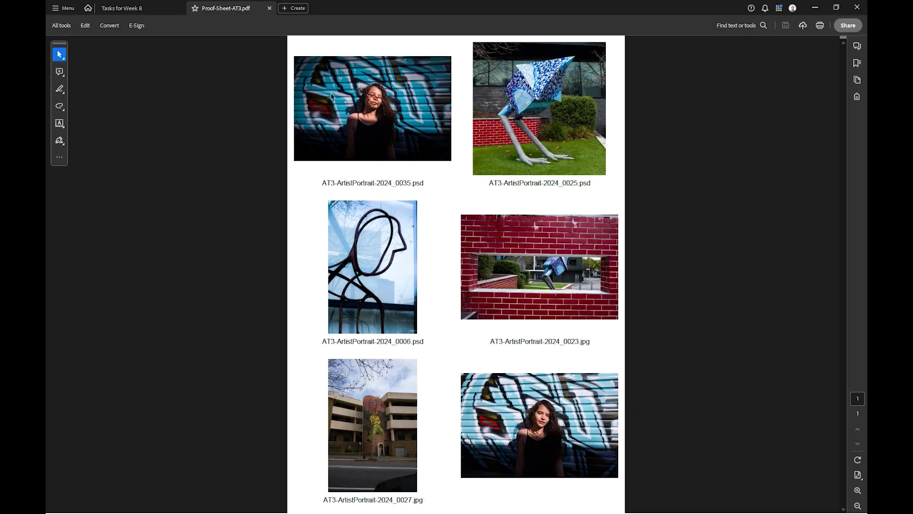
click(857, 7)
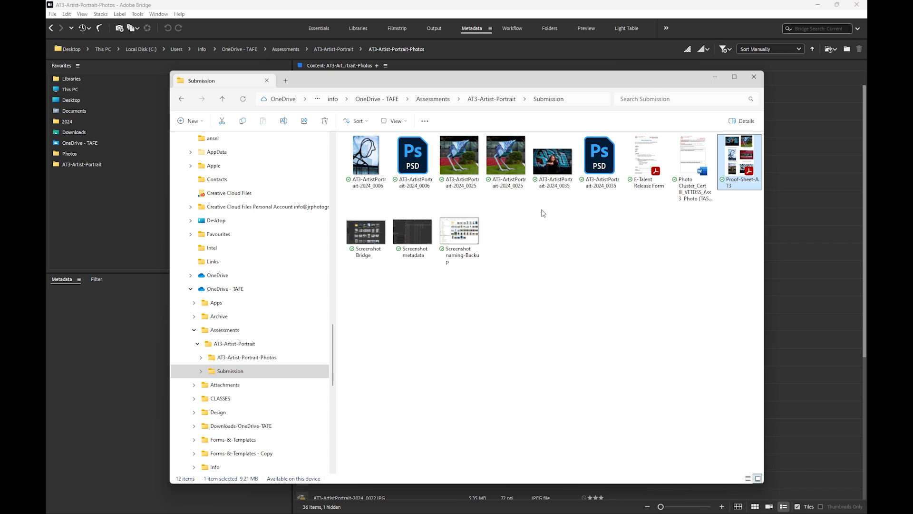
Open the Task Evaluation Form in Word, look through its questions to number 12, and close the open Word documents
double_click(691, 154)
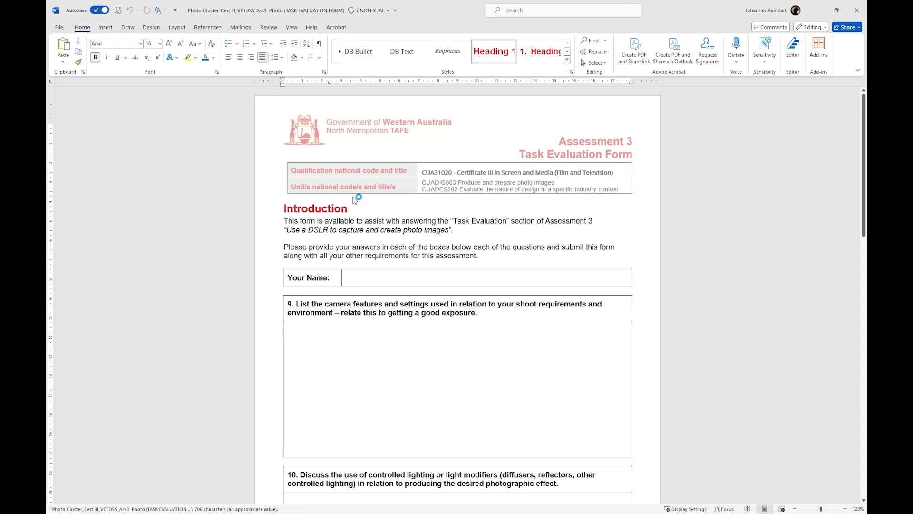
drag(864, 106, 865, 217)
drag(863, 412, 864, 423)
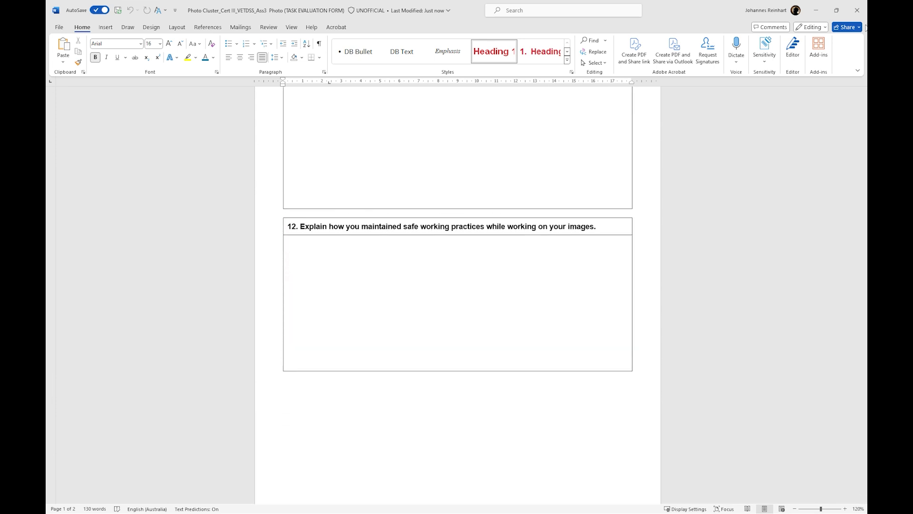
click(857, 11)
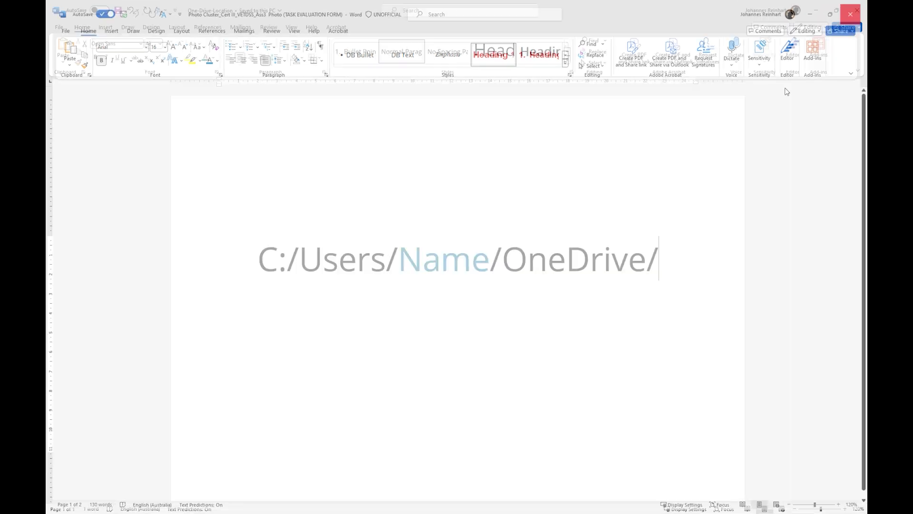
click(849, 17)
click(849, 17)
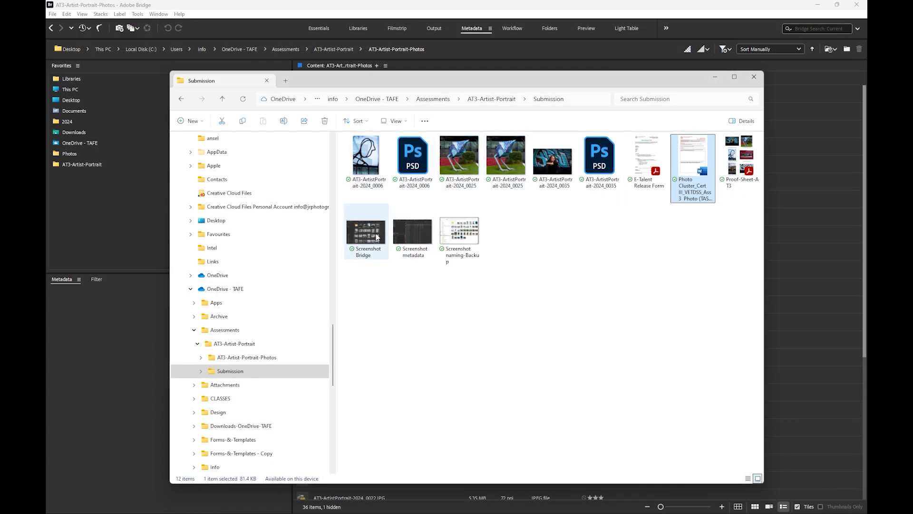
Open the Session 08 notes (Assess 3 briefing) PDF from AT3-Artist-Portrait and view the Assess 3 key points slide
click(499, 102)
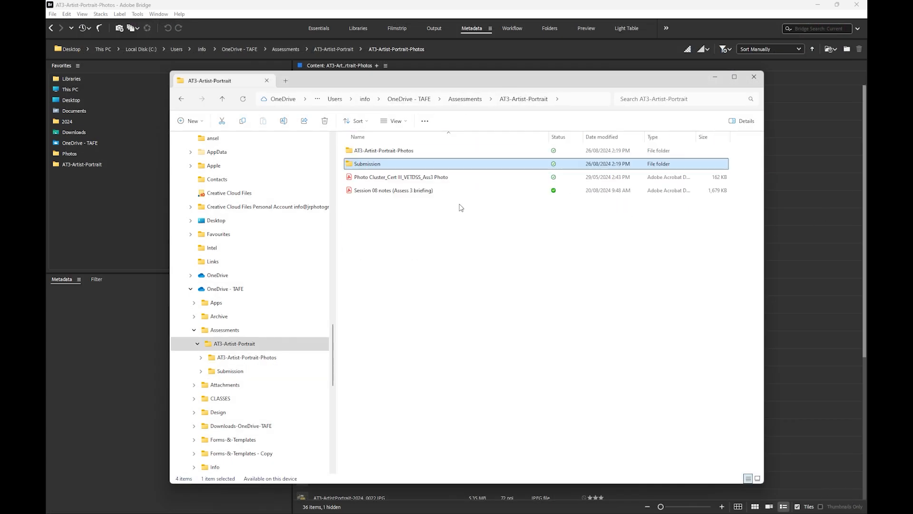
double_click(381, 191)
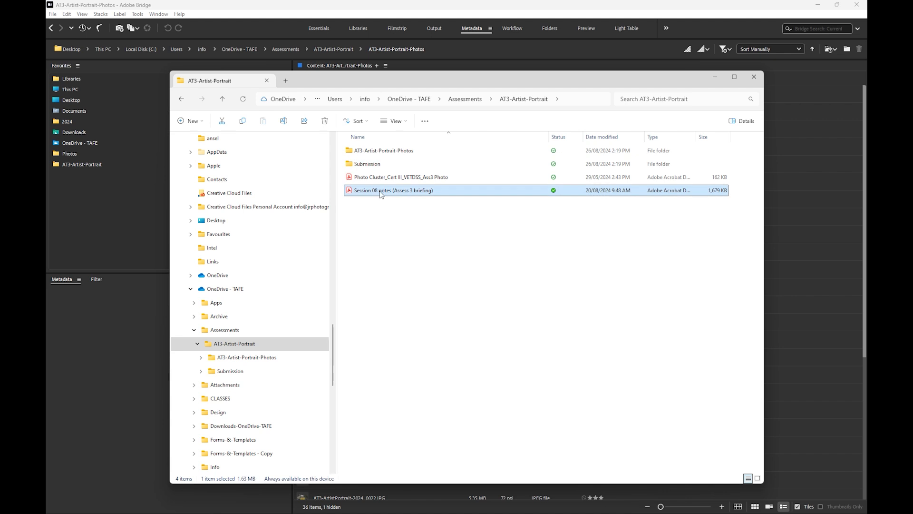
scroll(380, 193, down, 8)
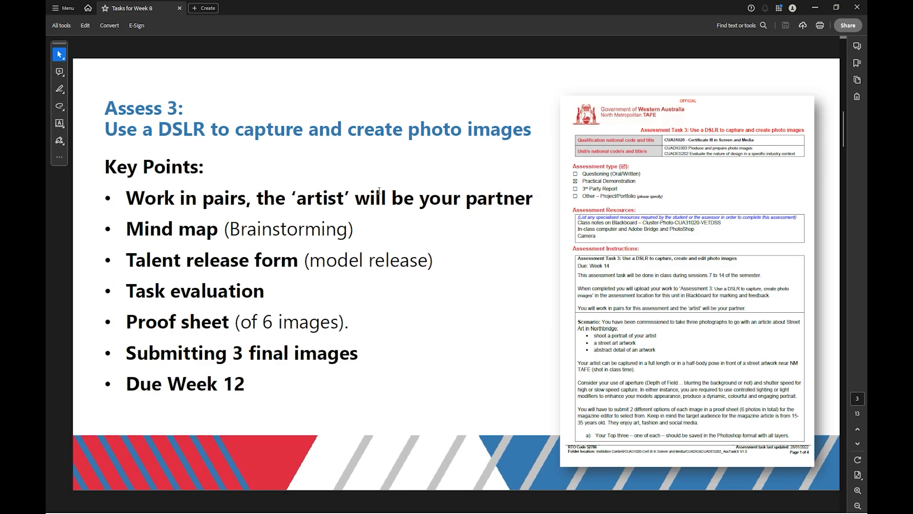